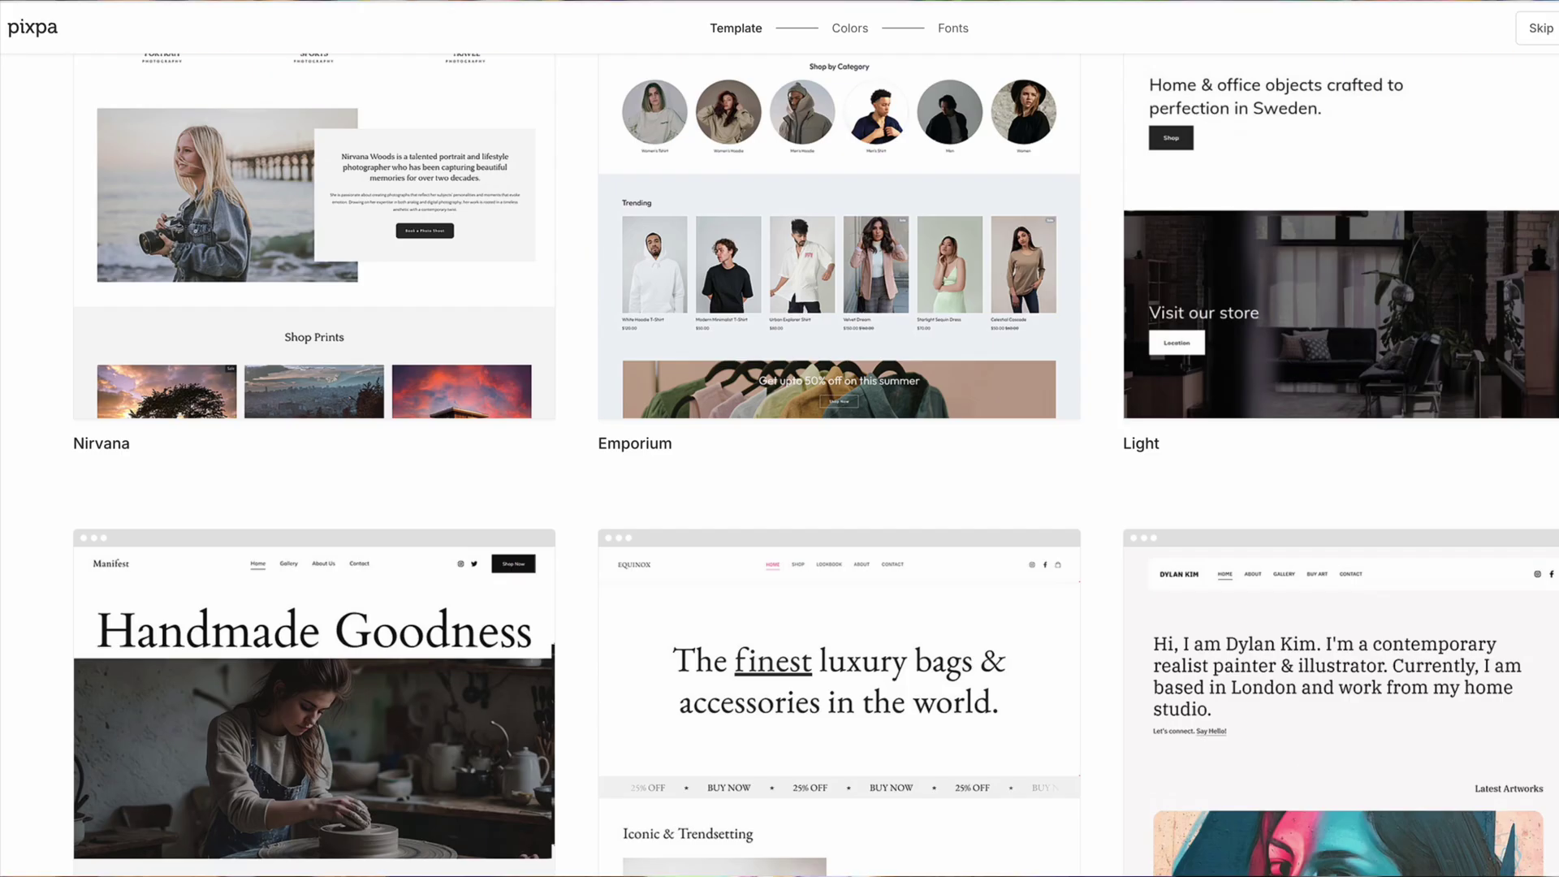
Choose the Manifest template (Handmade Goodness) for the site and look through its home page sections.
left_click(300, 802)
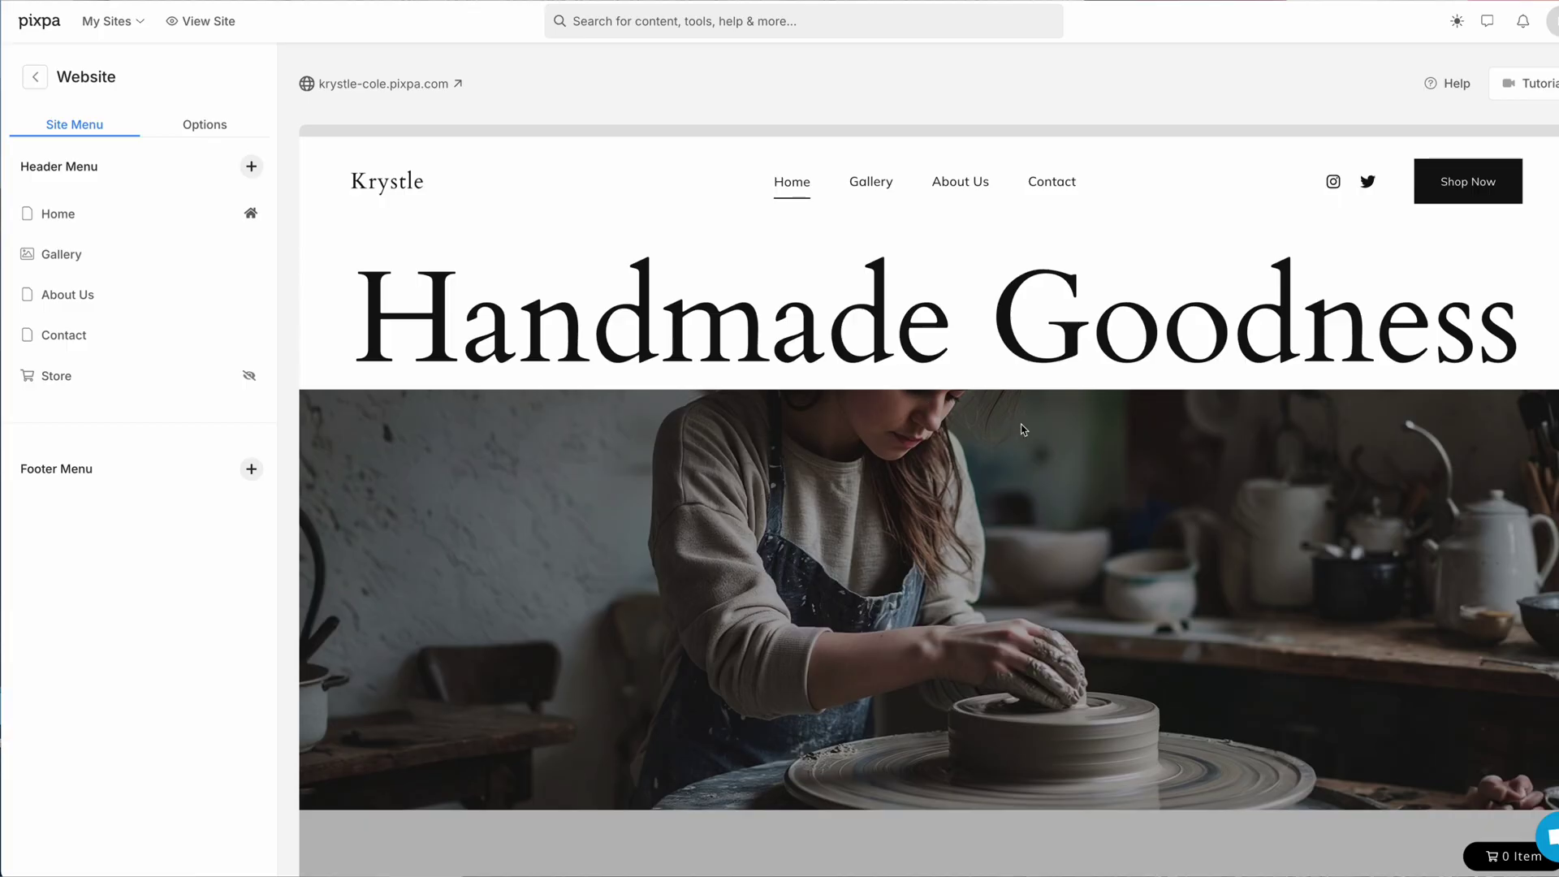
scroll(928, 473, "down", 5)
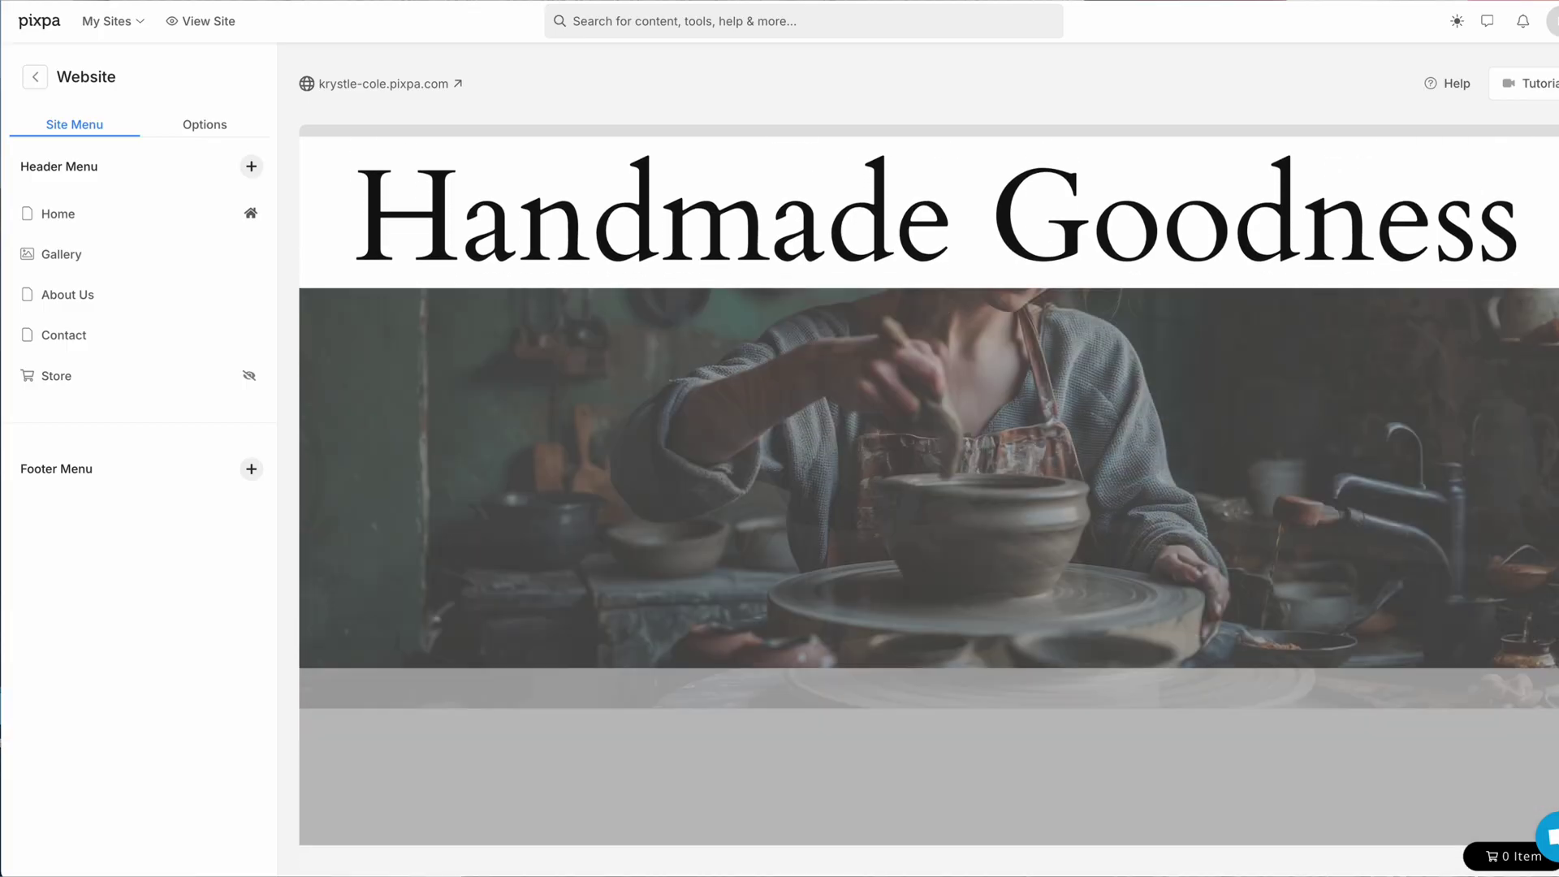
scroll(927, 507, "down", 5)
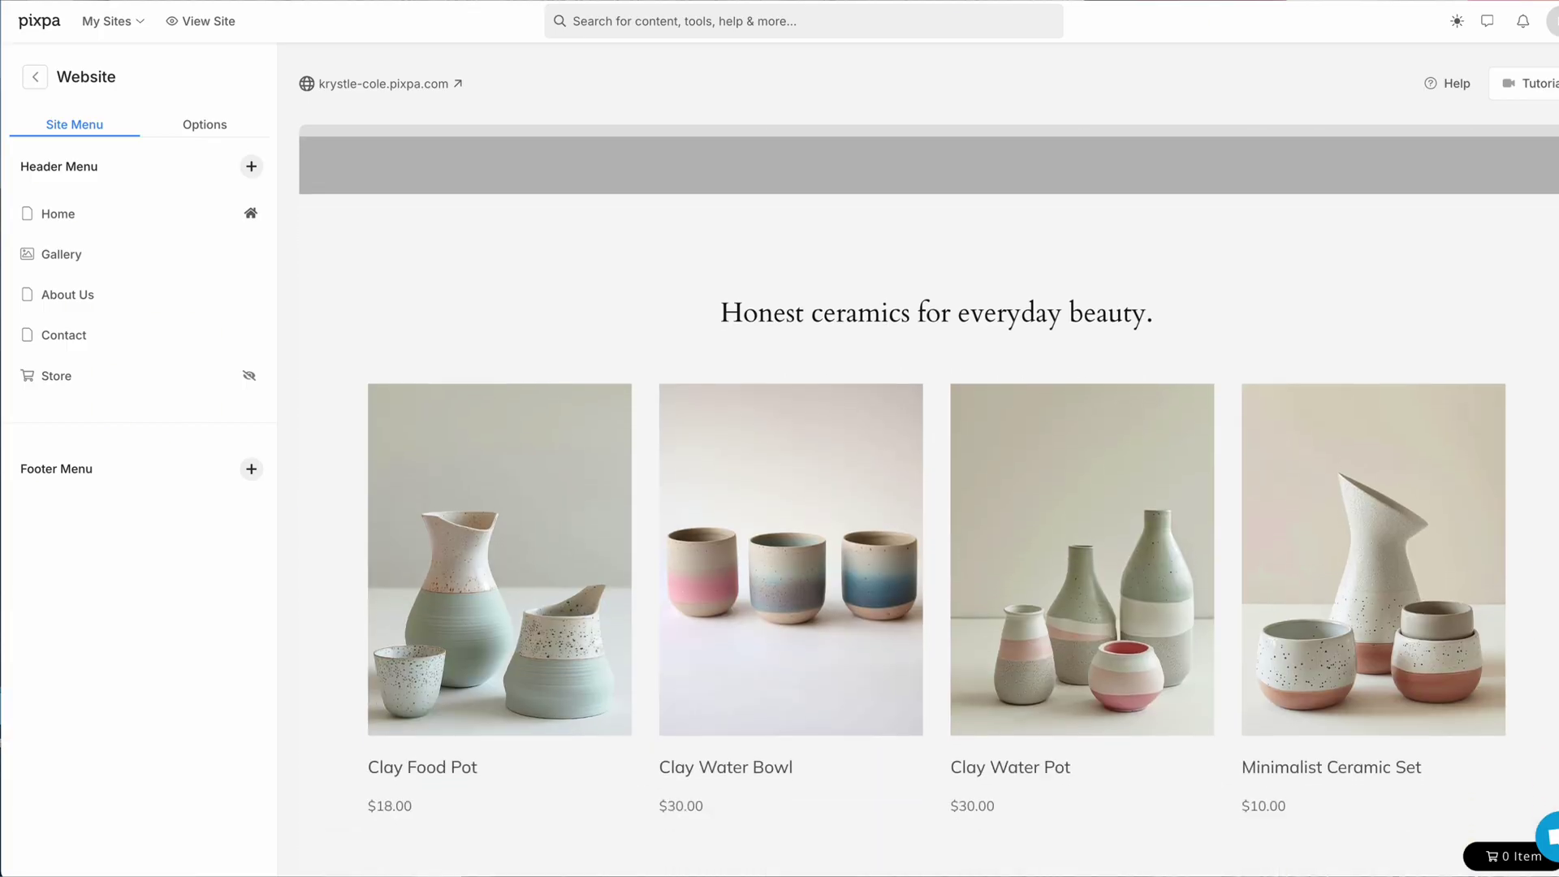
scroll(928, 506, "down", 6)
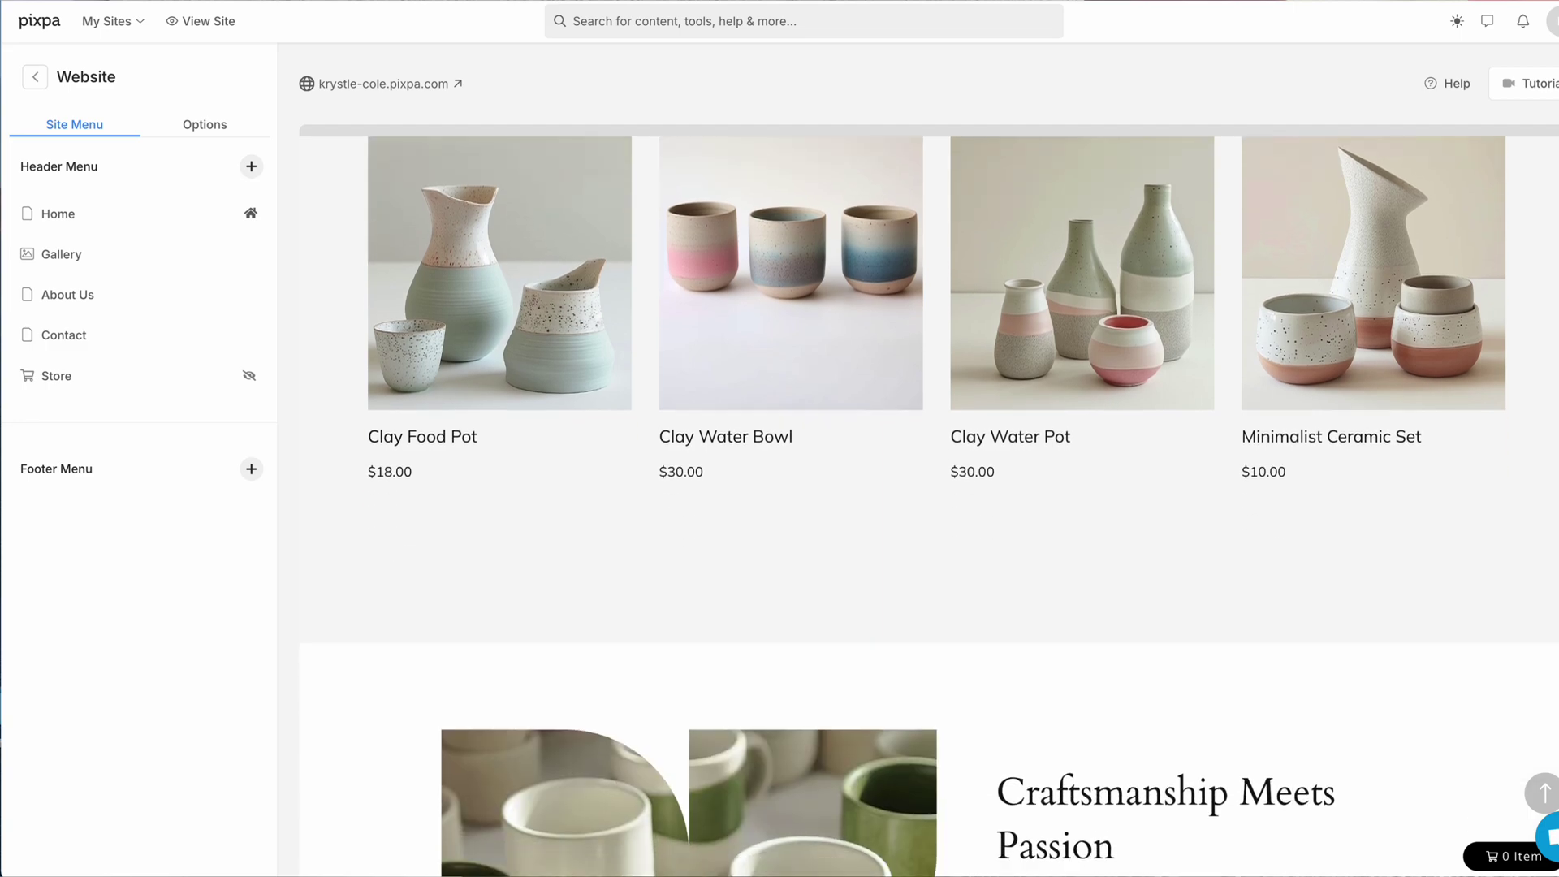
scroll(928, 507, "down", 2)
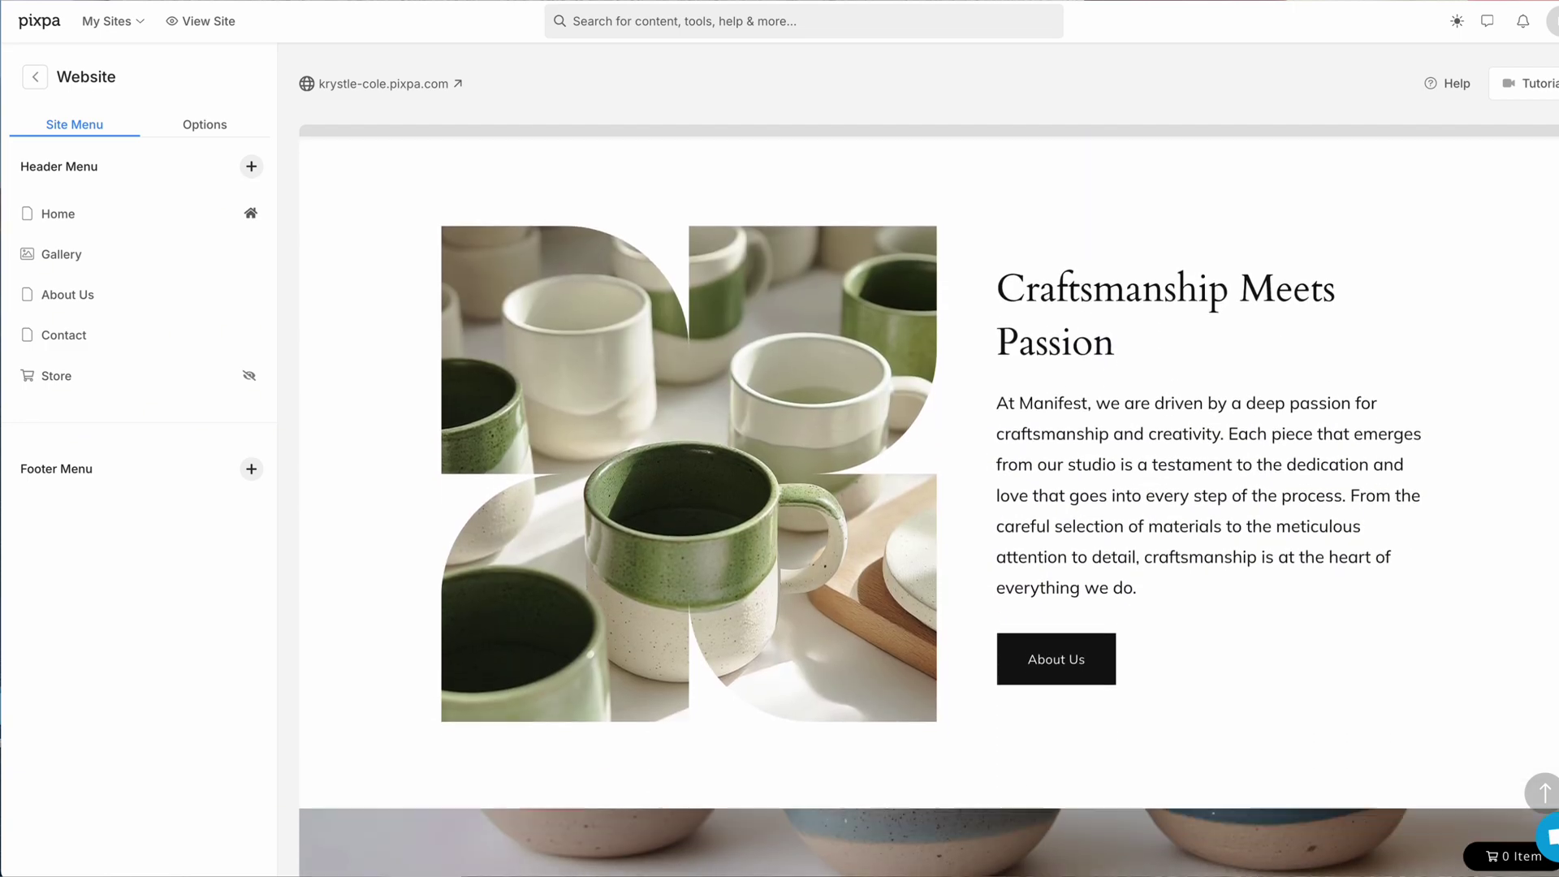
scroll(928, 507, "up", 7)
scroll(928, 507, "up", 1)
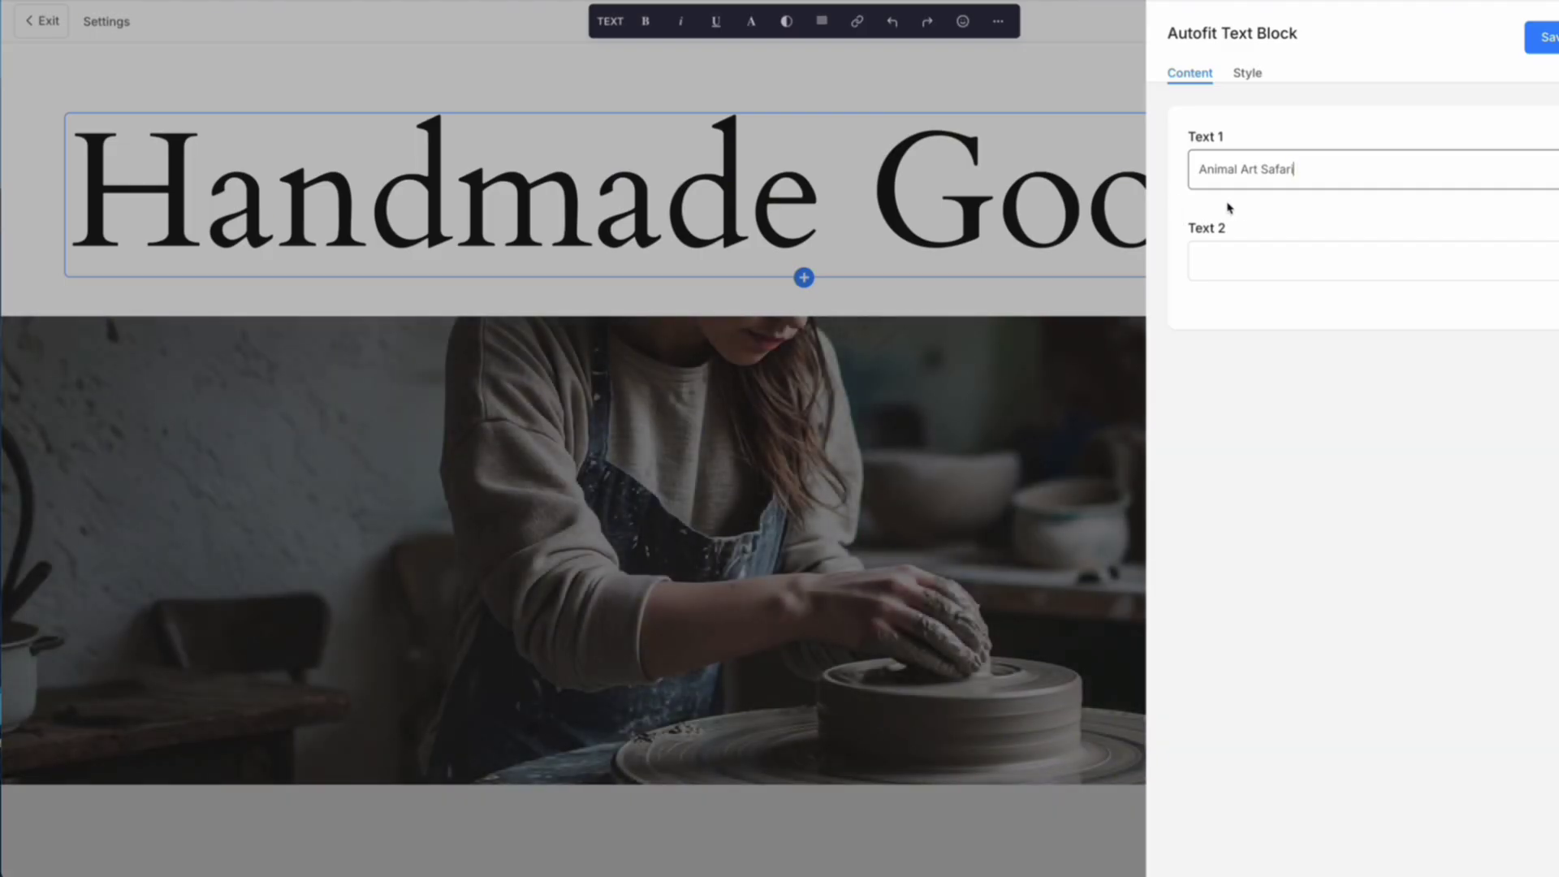
Save "Animal Art Safari" as the home page heading and replace the pottery banner slide with 2023-09-09_08-59-52_377.jpg.
left_click(1548, 42)
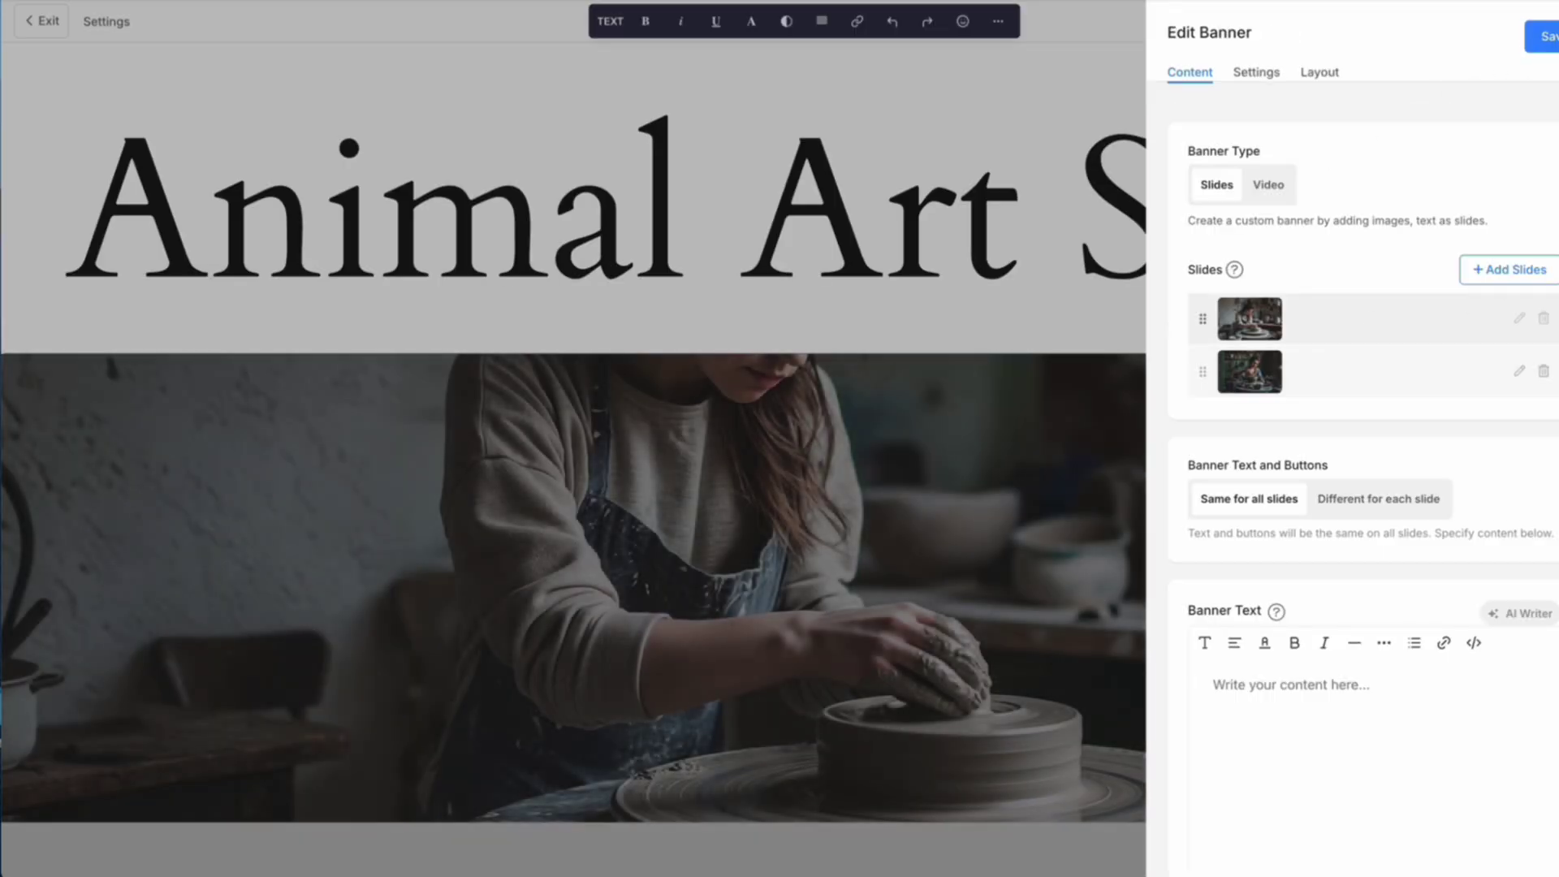
left_click(1543, 318)
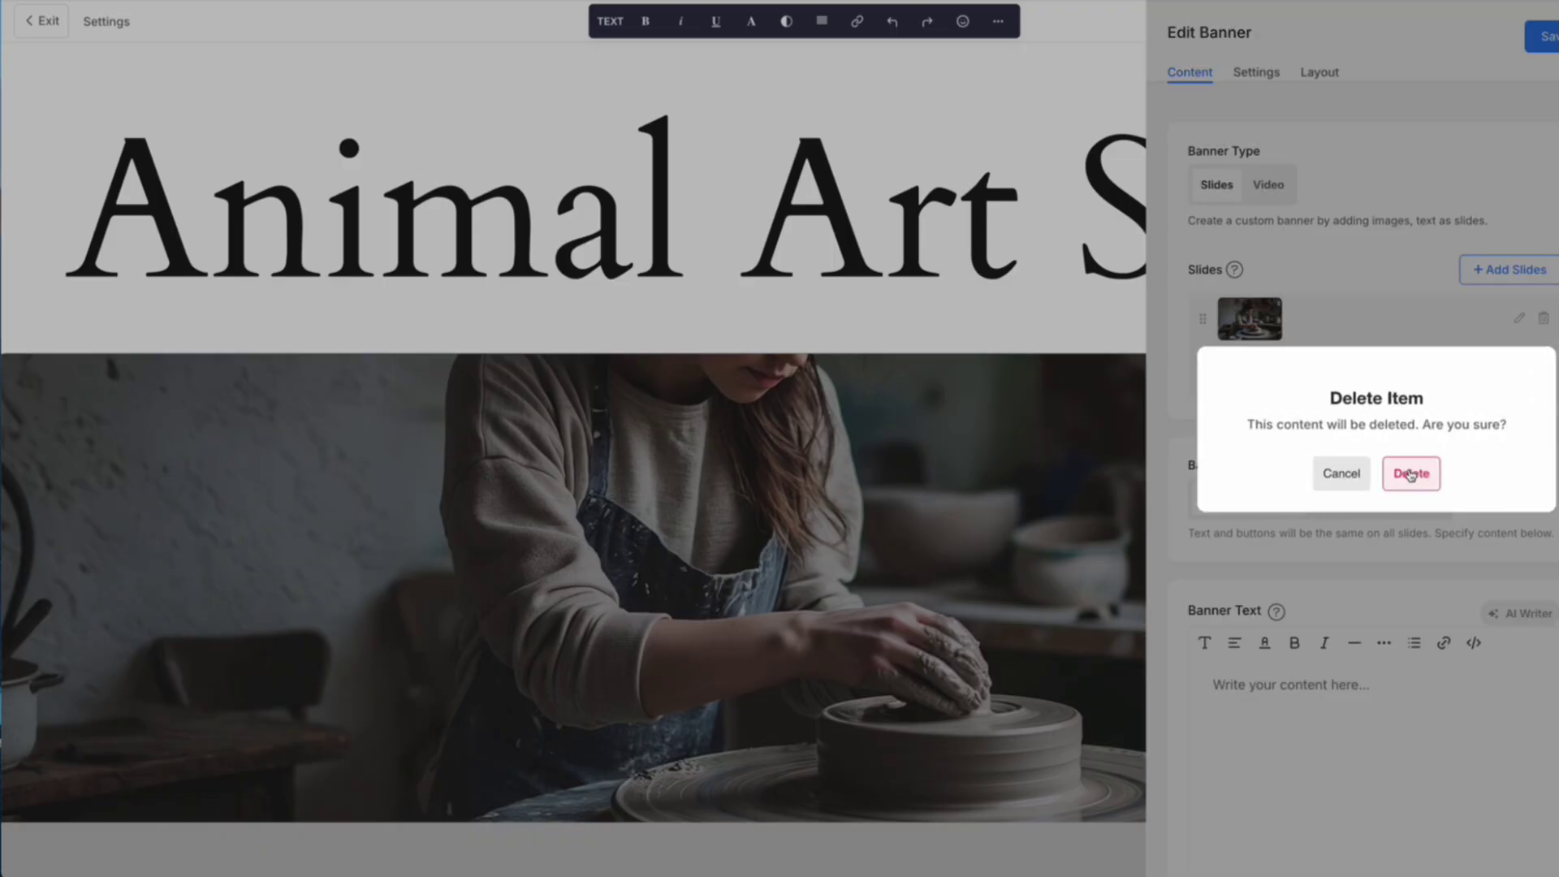
left_click(1414, 473)
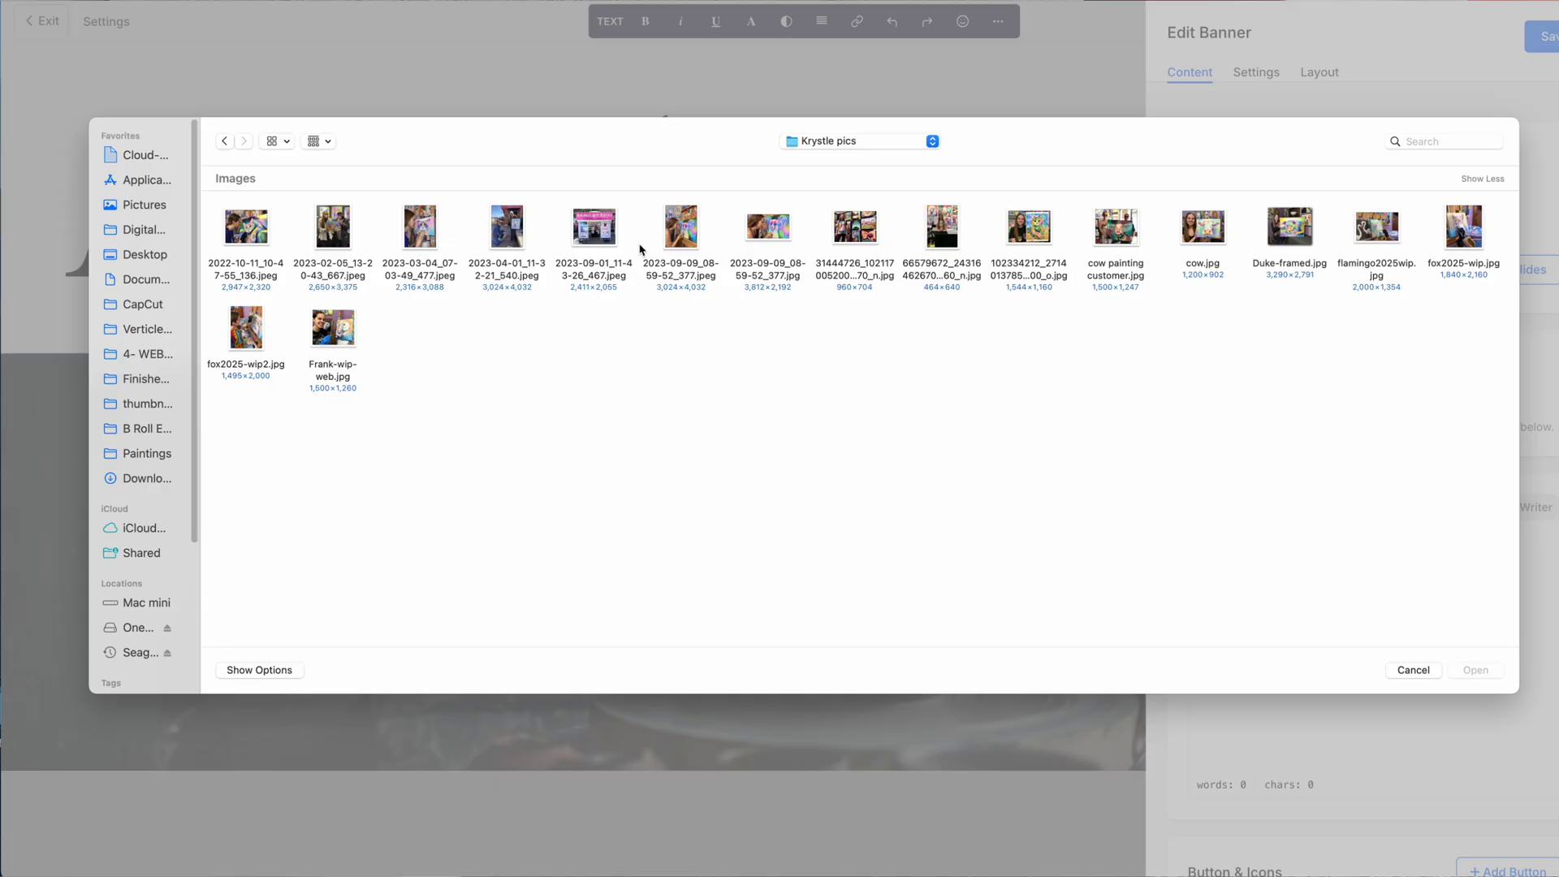
left_click(772, 237)
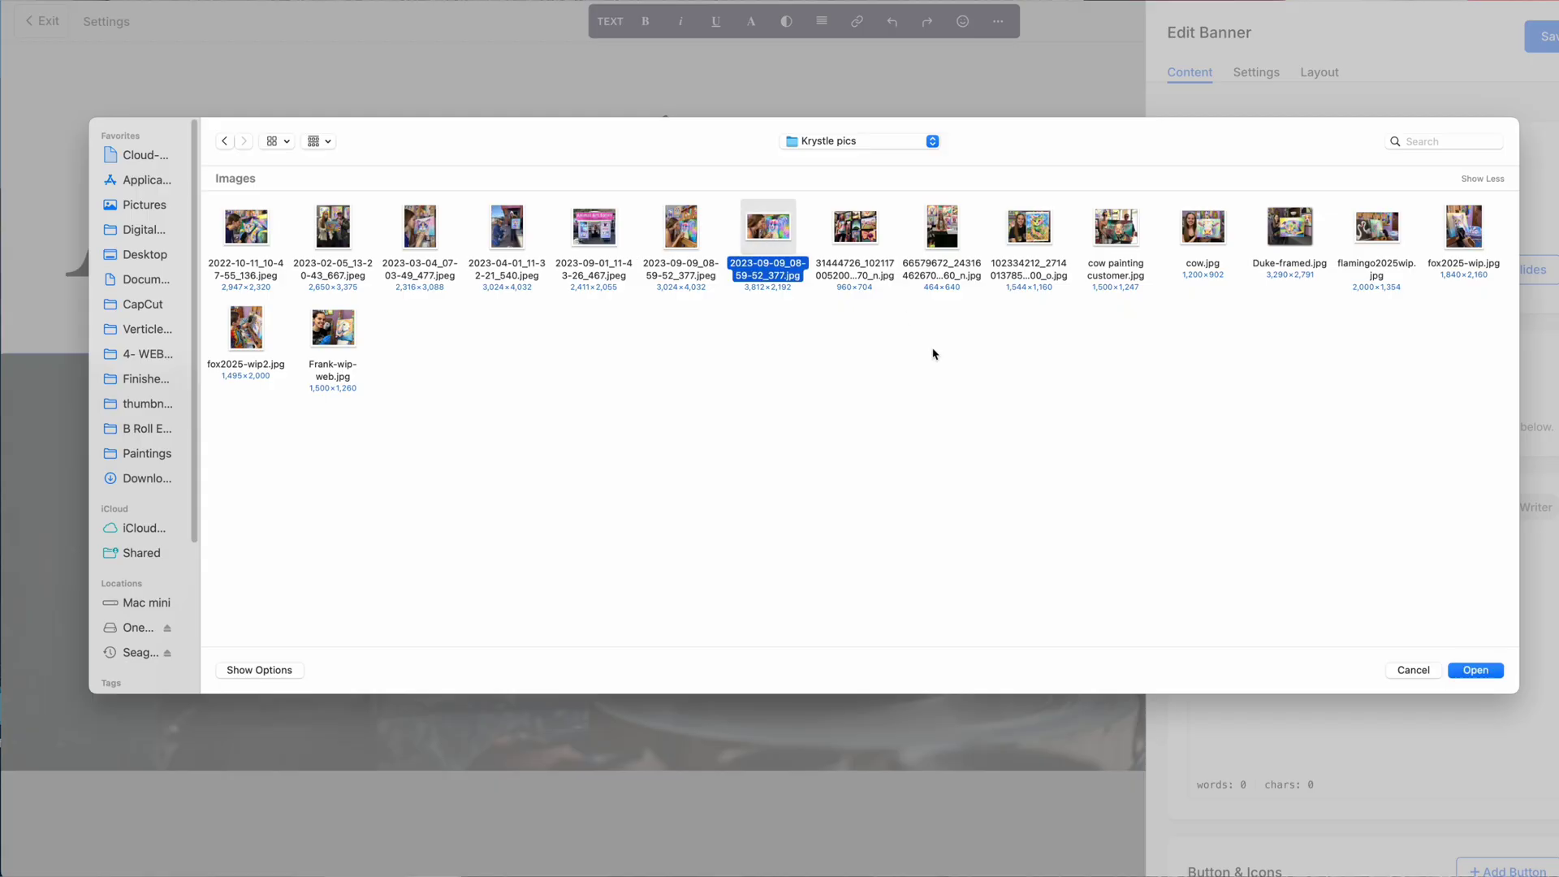
left_click(1475, 670)
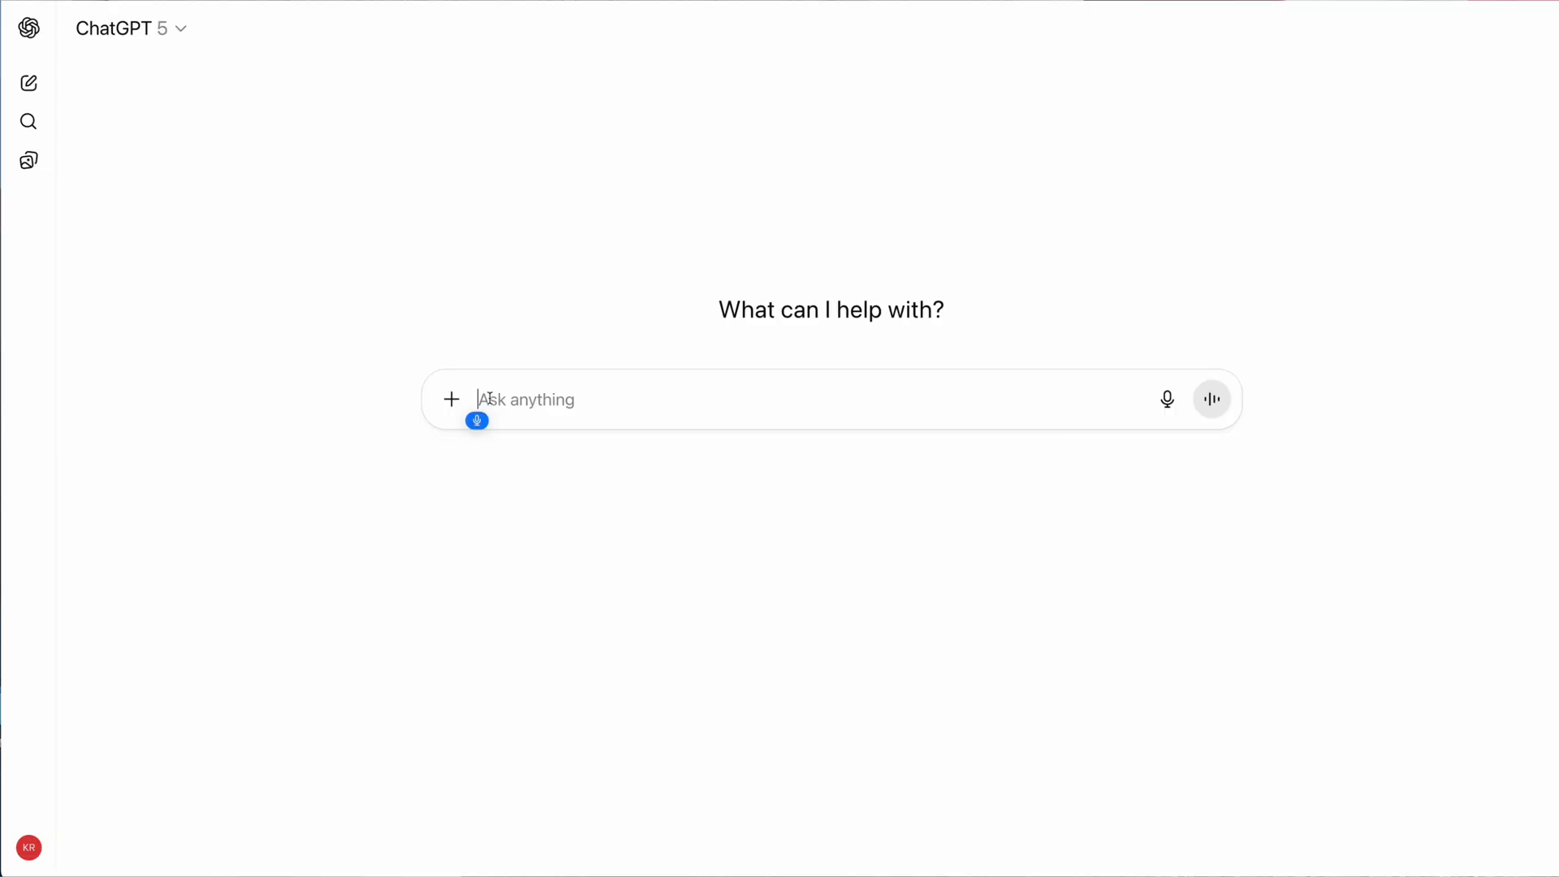
Ask ChatGPT "What are some things that I can say as a slogan on my website a new one it'll be a subheading".
type("What are some things?")
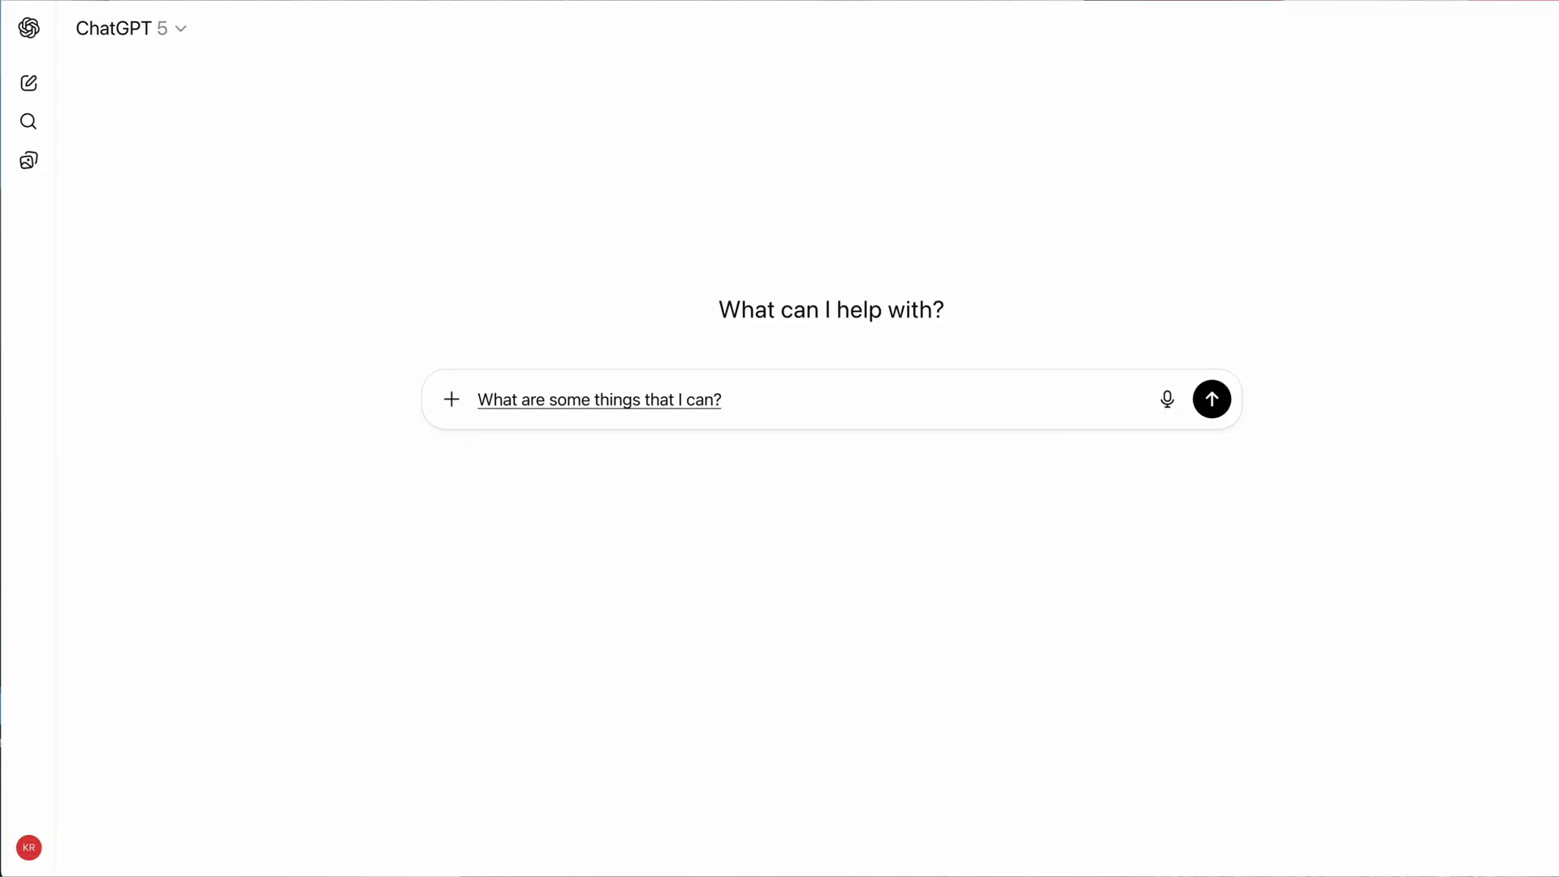
key("BackSpace")
type("say")
key("BackSpace")
type("on my website")
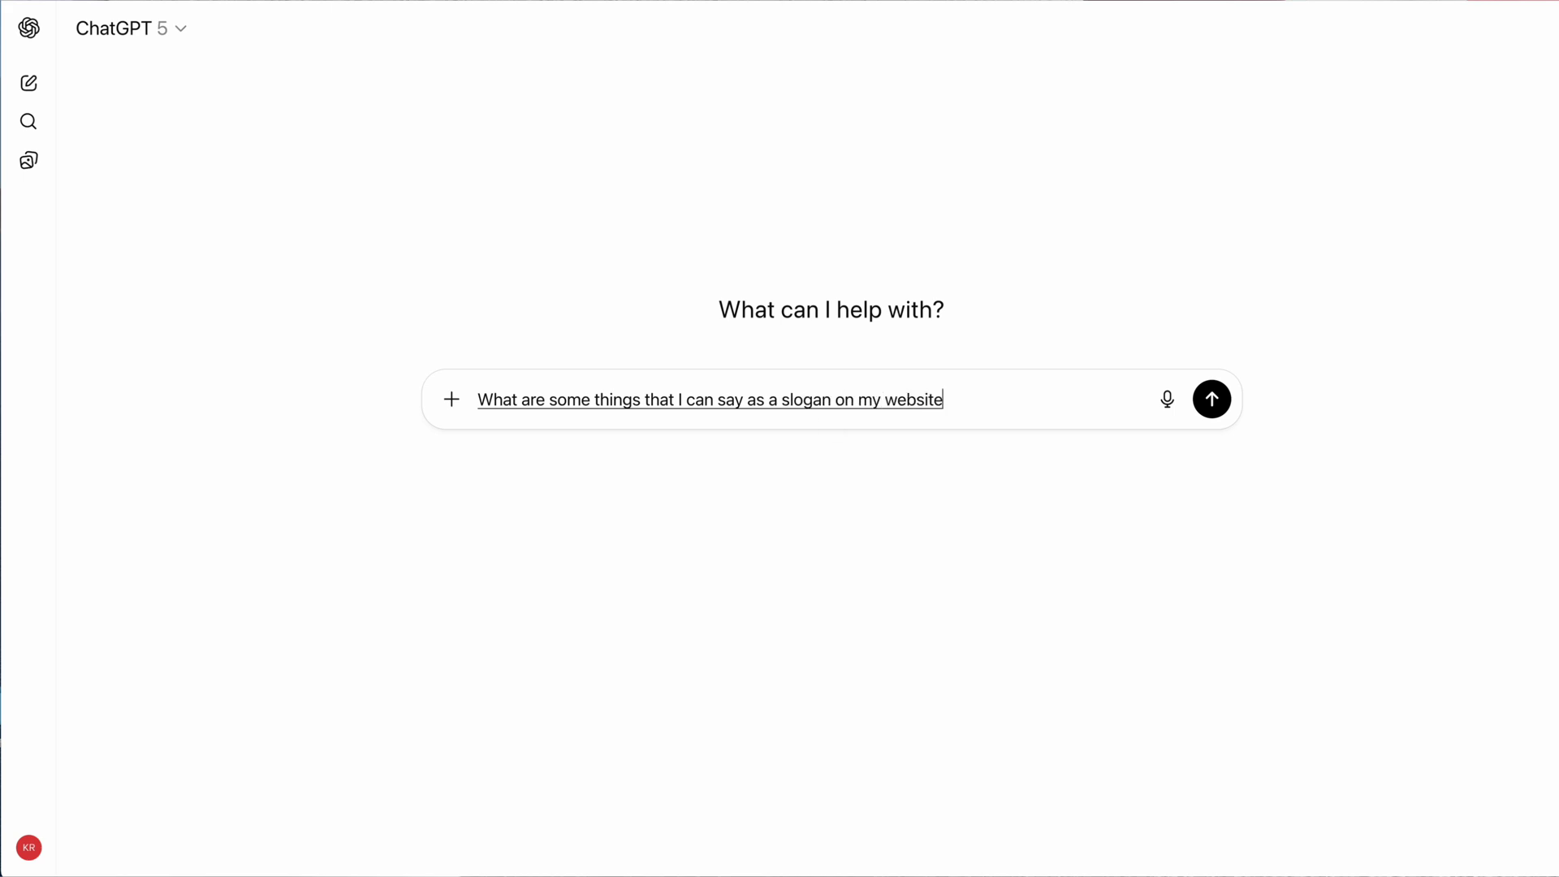
type(" a new one it'll be a sub")
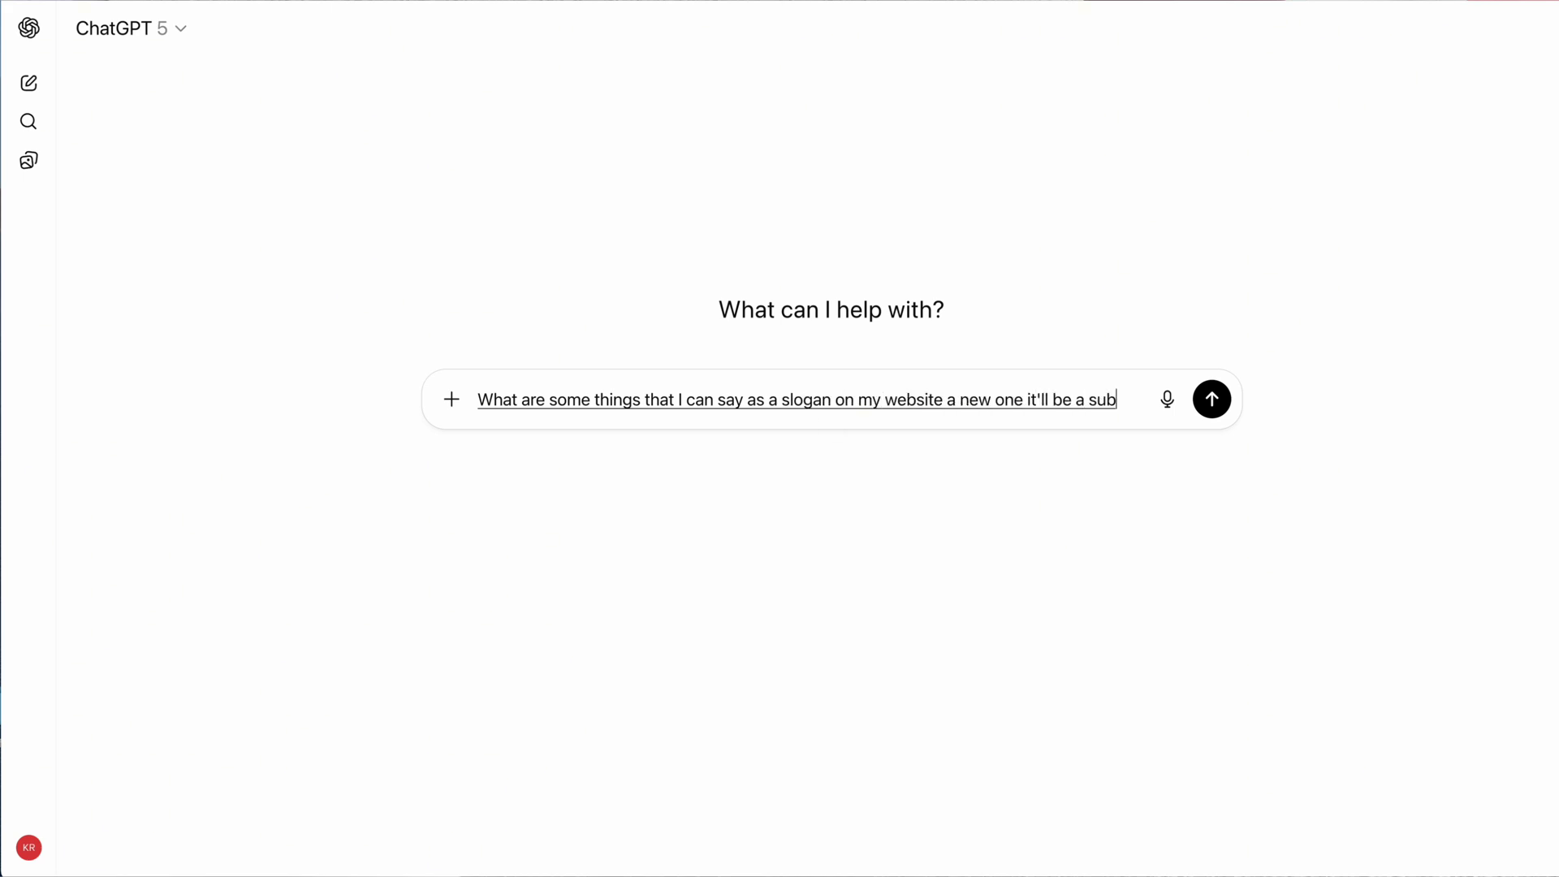
type("heading")
key("Return")
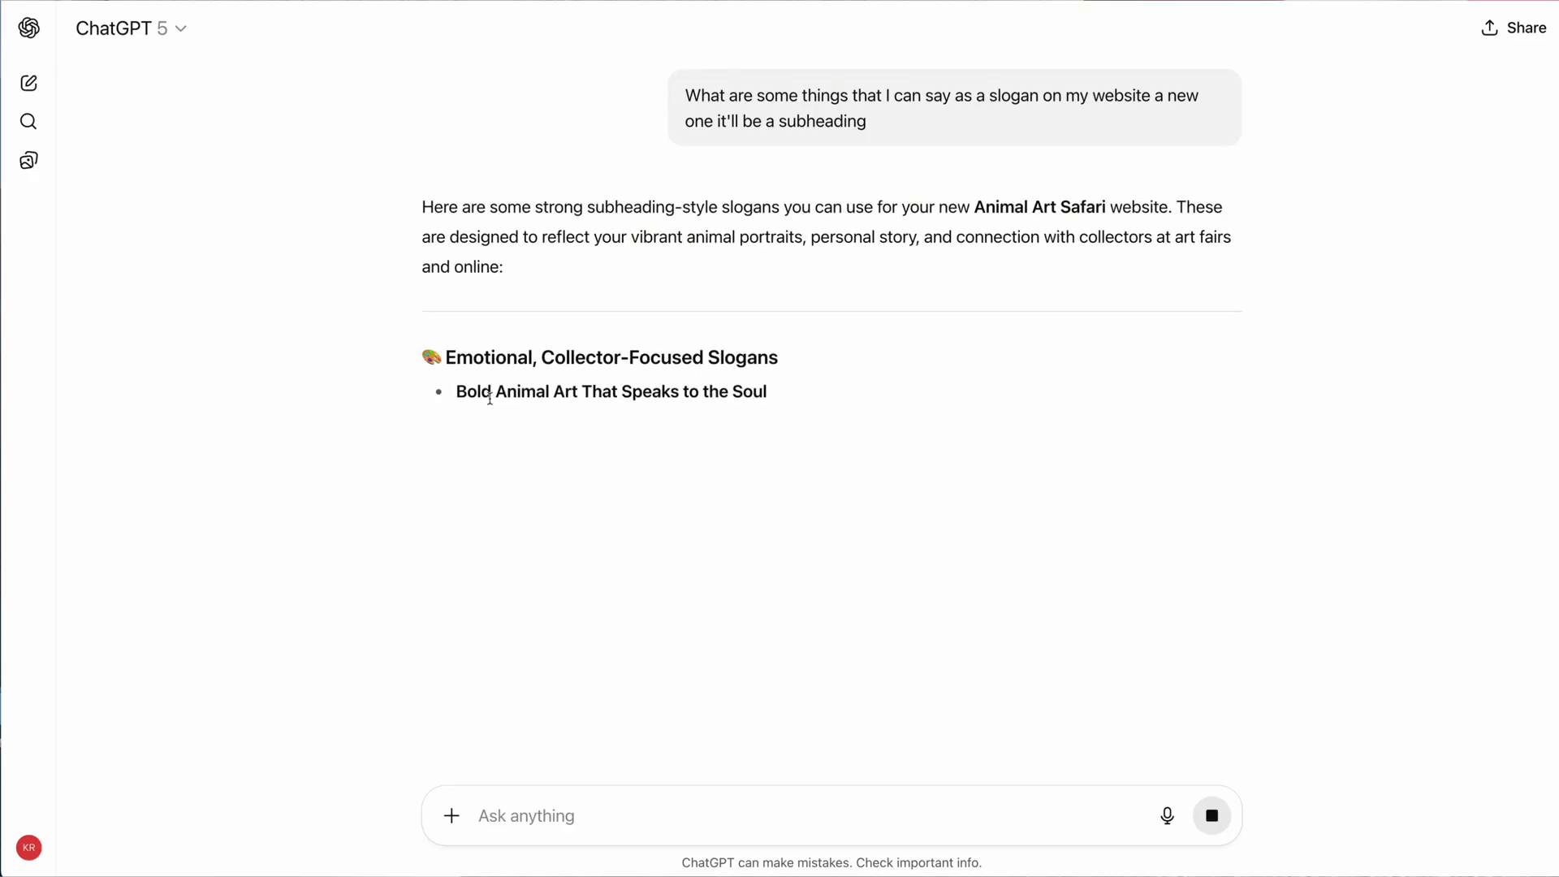
Copy the slogan "Bold Animal Art That Speaks to the Soul" and use it as the headline of the site's products section.
left_click_drag(456, 391, 515, 393)
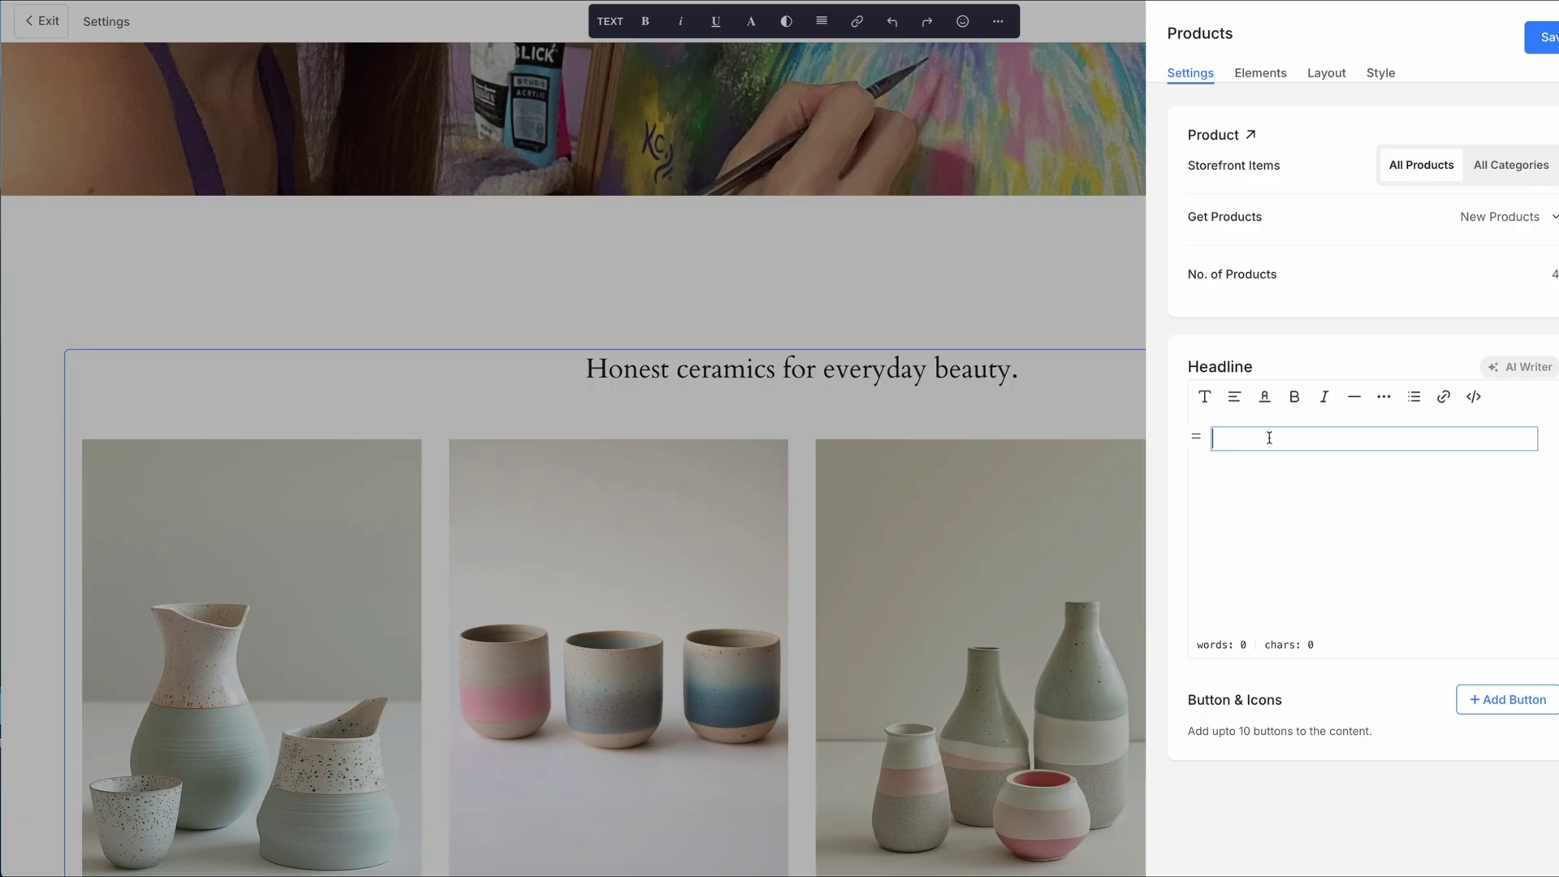
type("Bold Animal Art That Speaks to the Soul")
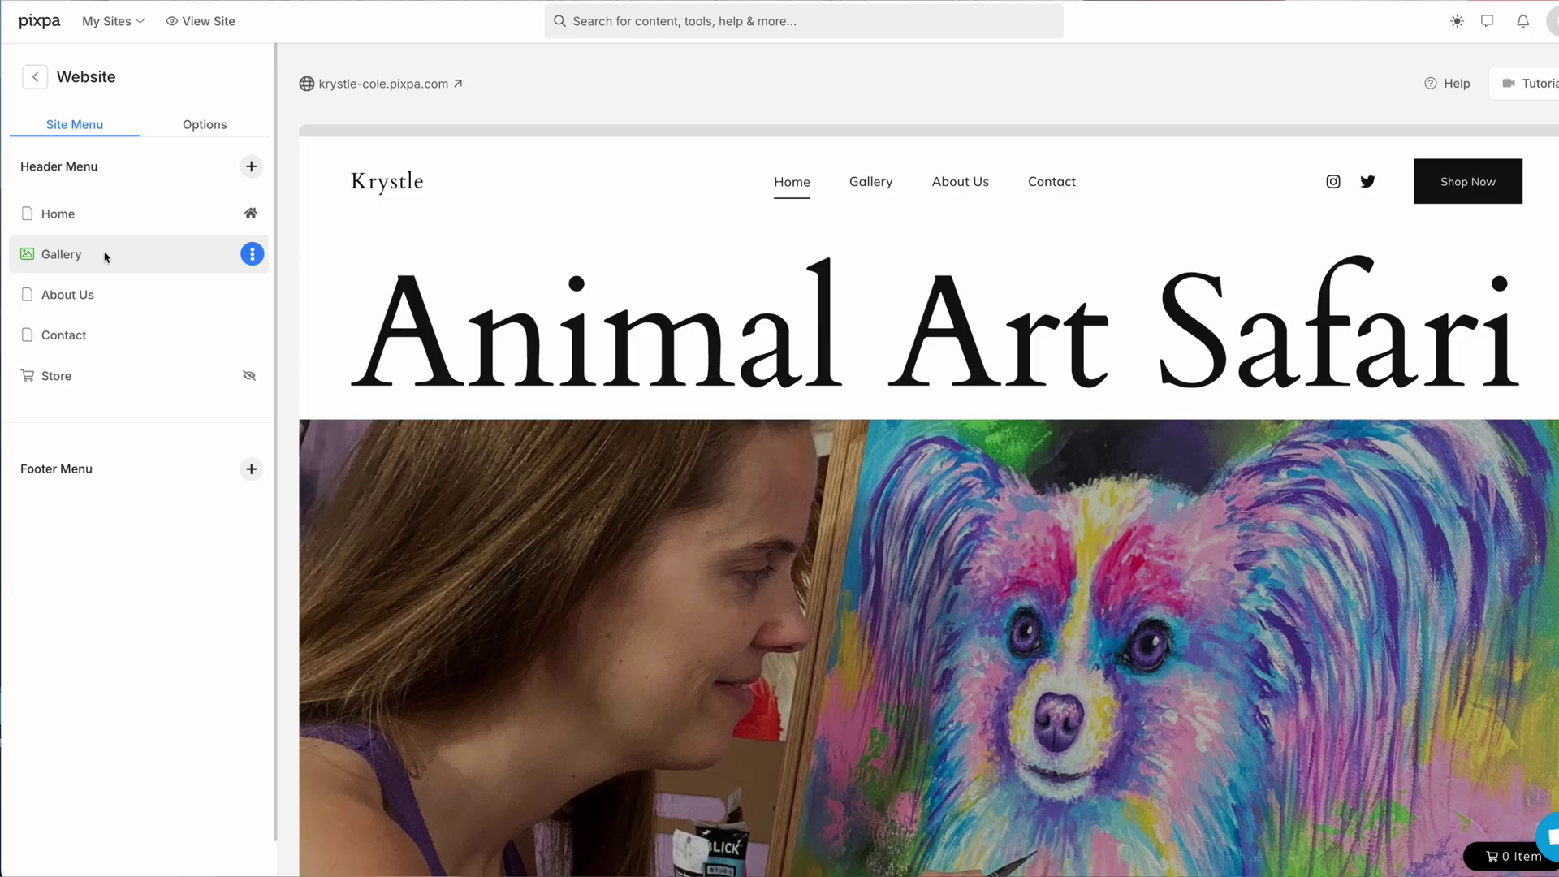
Delete all the sample pottery images from the Gallery page.
left_click(104, 253)
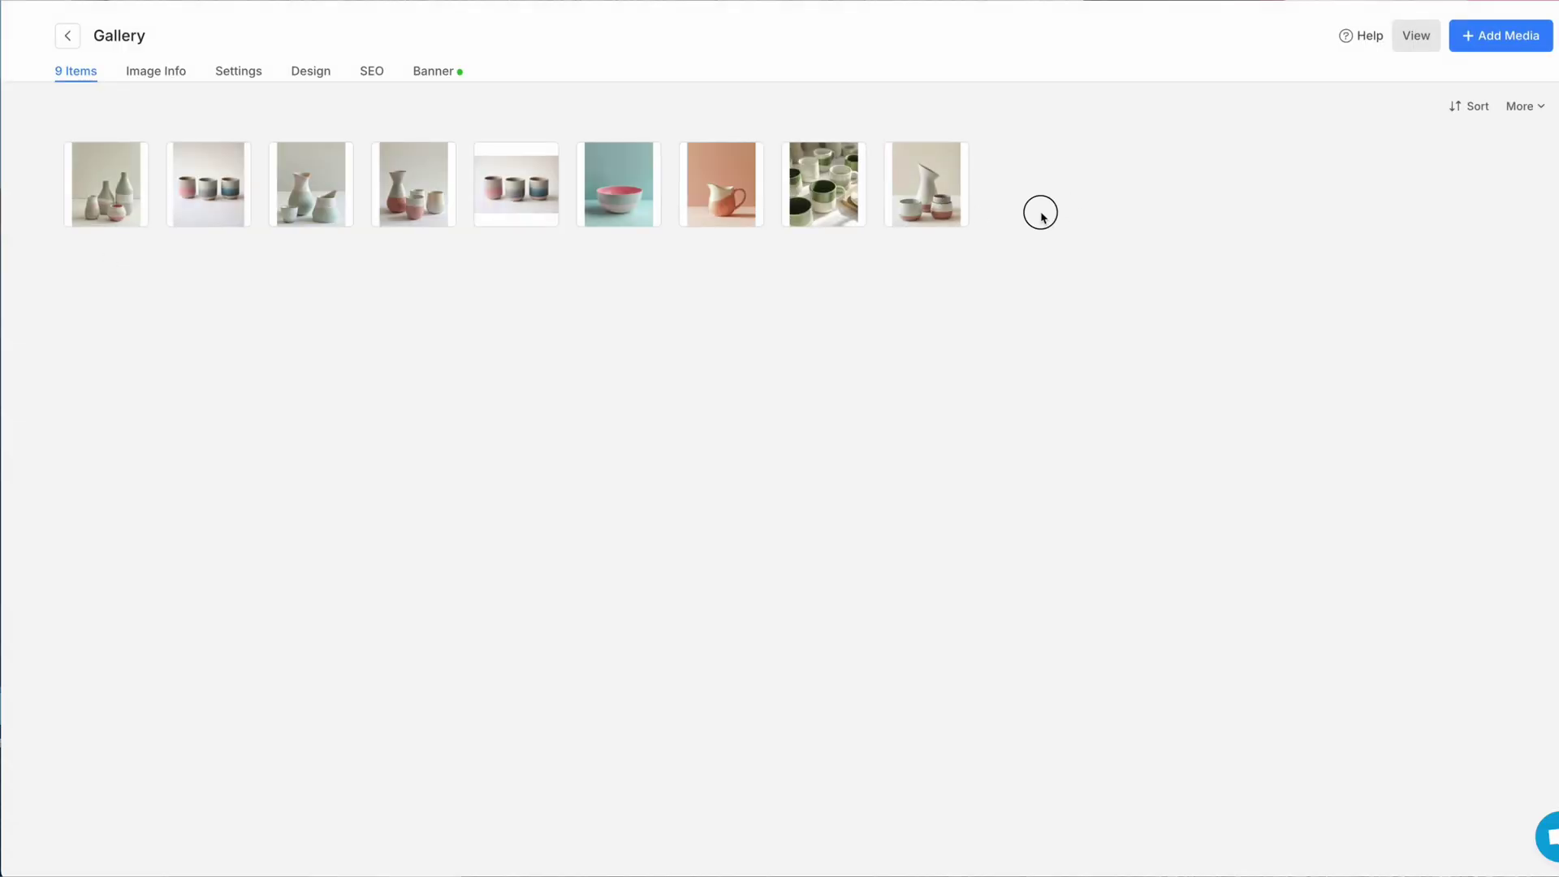
left_click_drag(1041, 213, 59, 168)
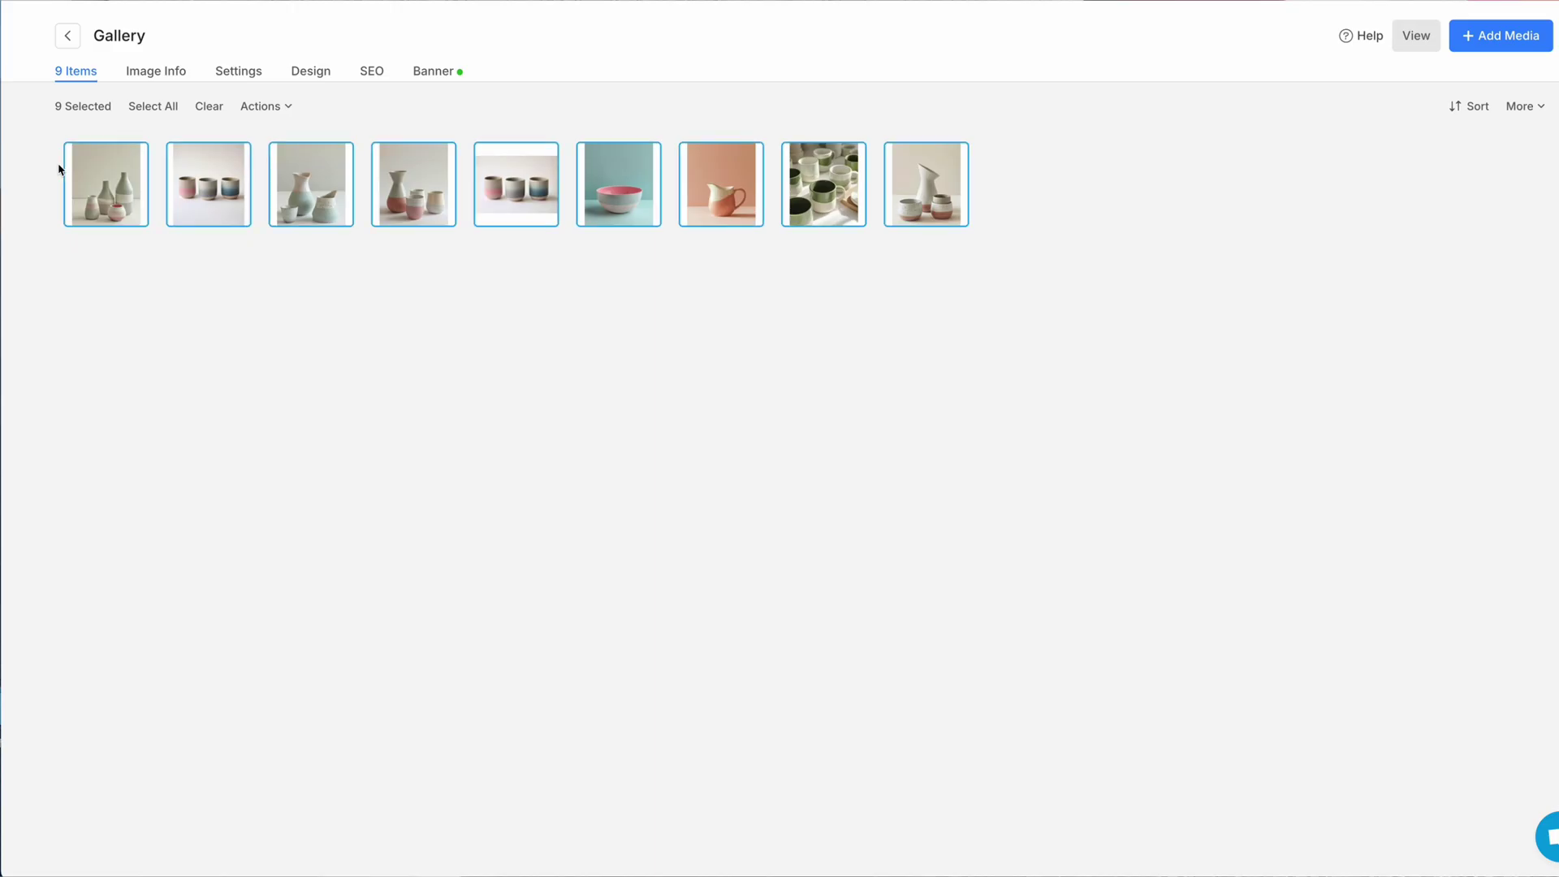
left_click(260, 105)
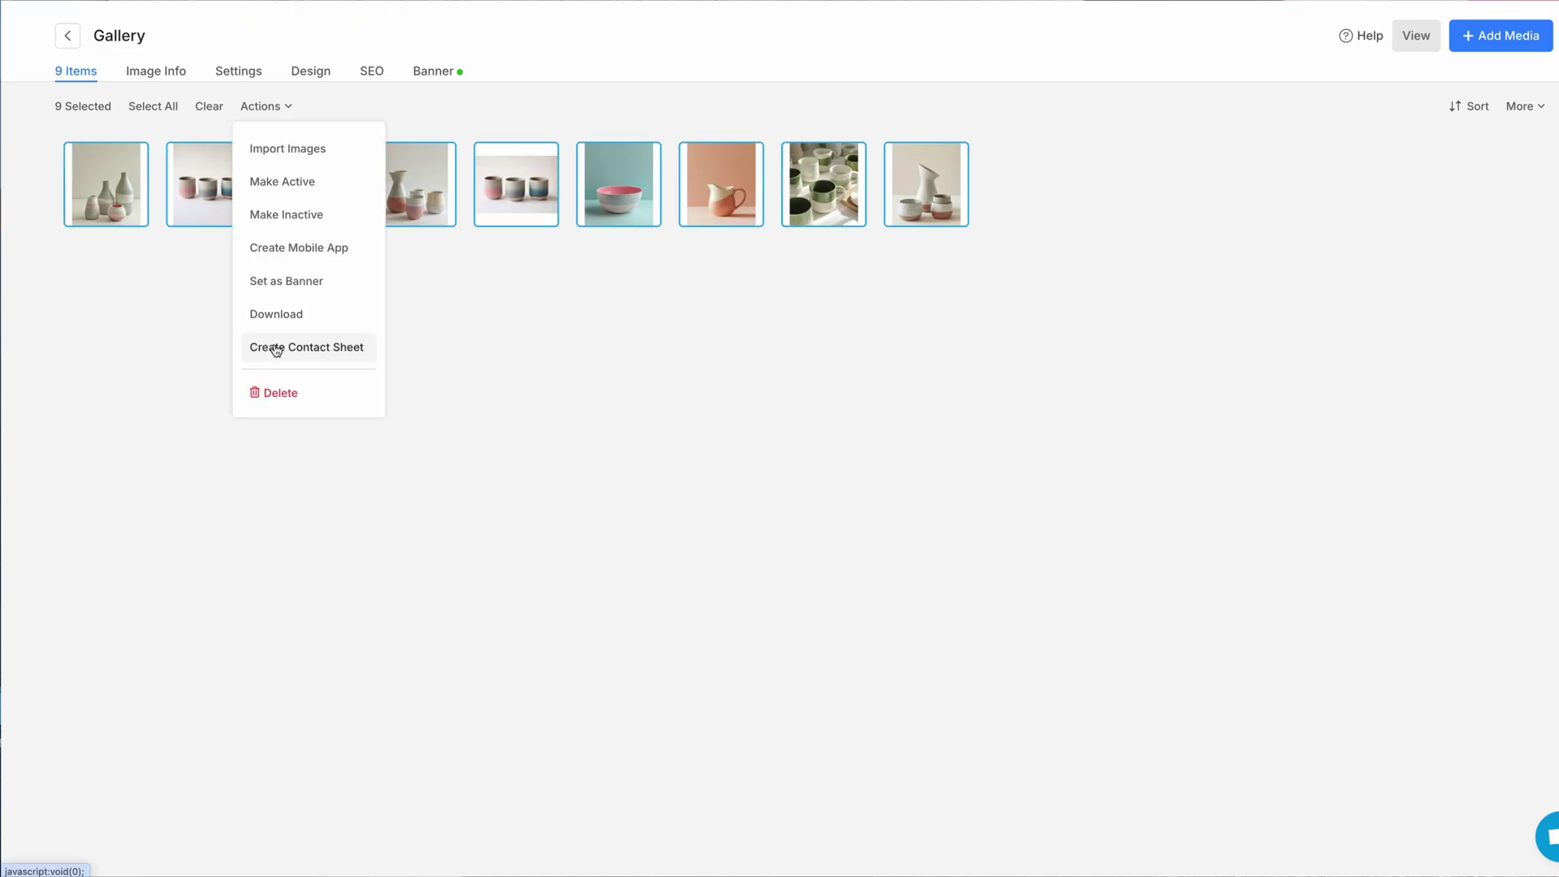
left_click(268, 393)
left_click(817, 471)
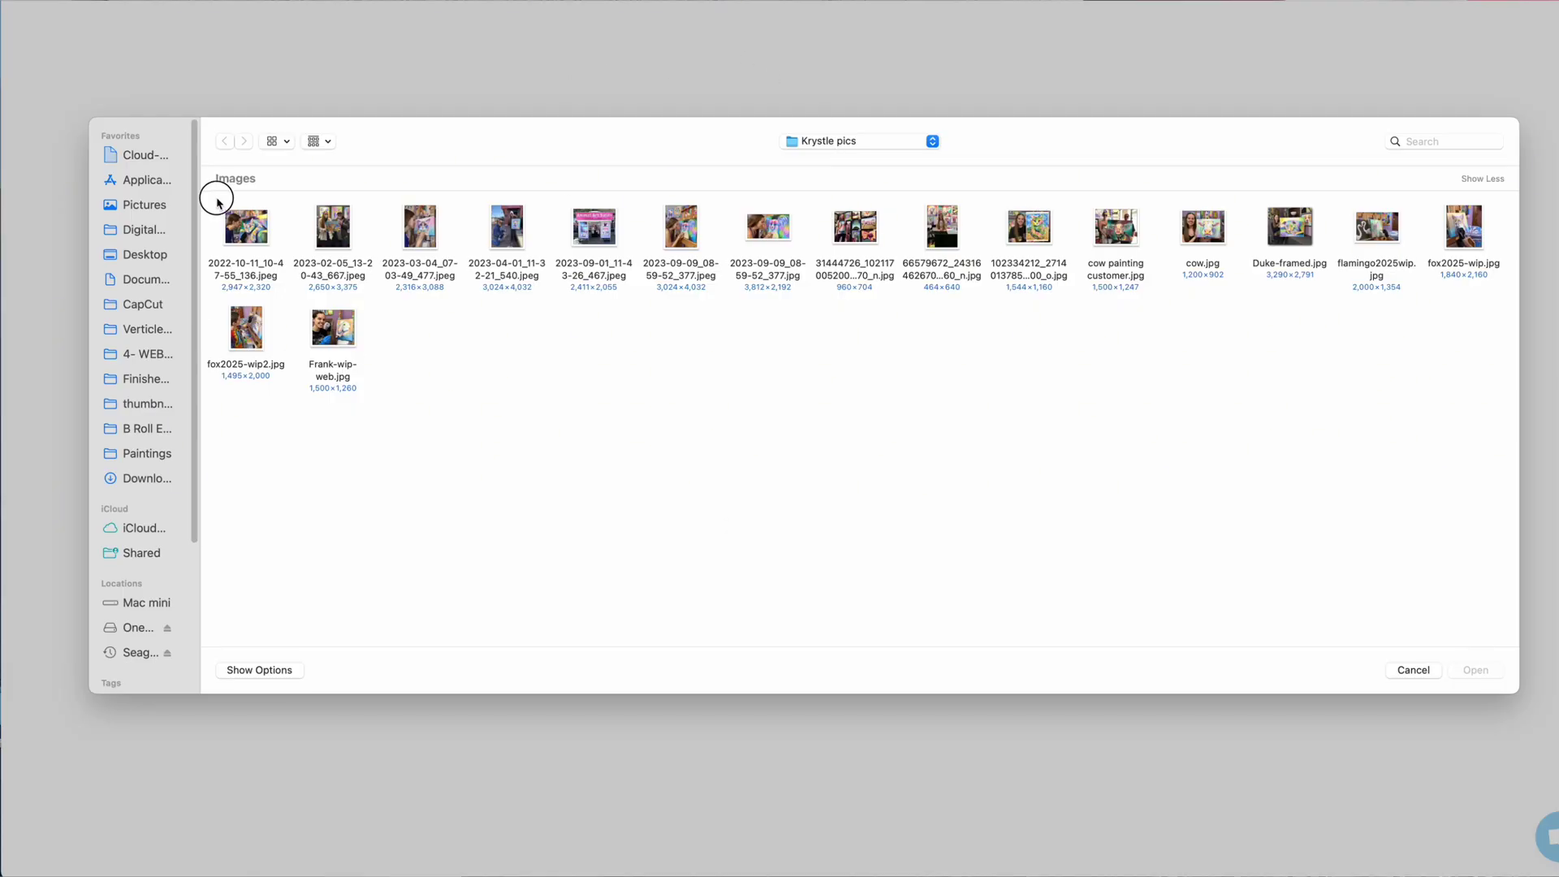
Upload all photos from the artist's pictures folder to the gallery and review the gallery page.
left_click_drag(217, 201, 1449, 409)
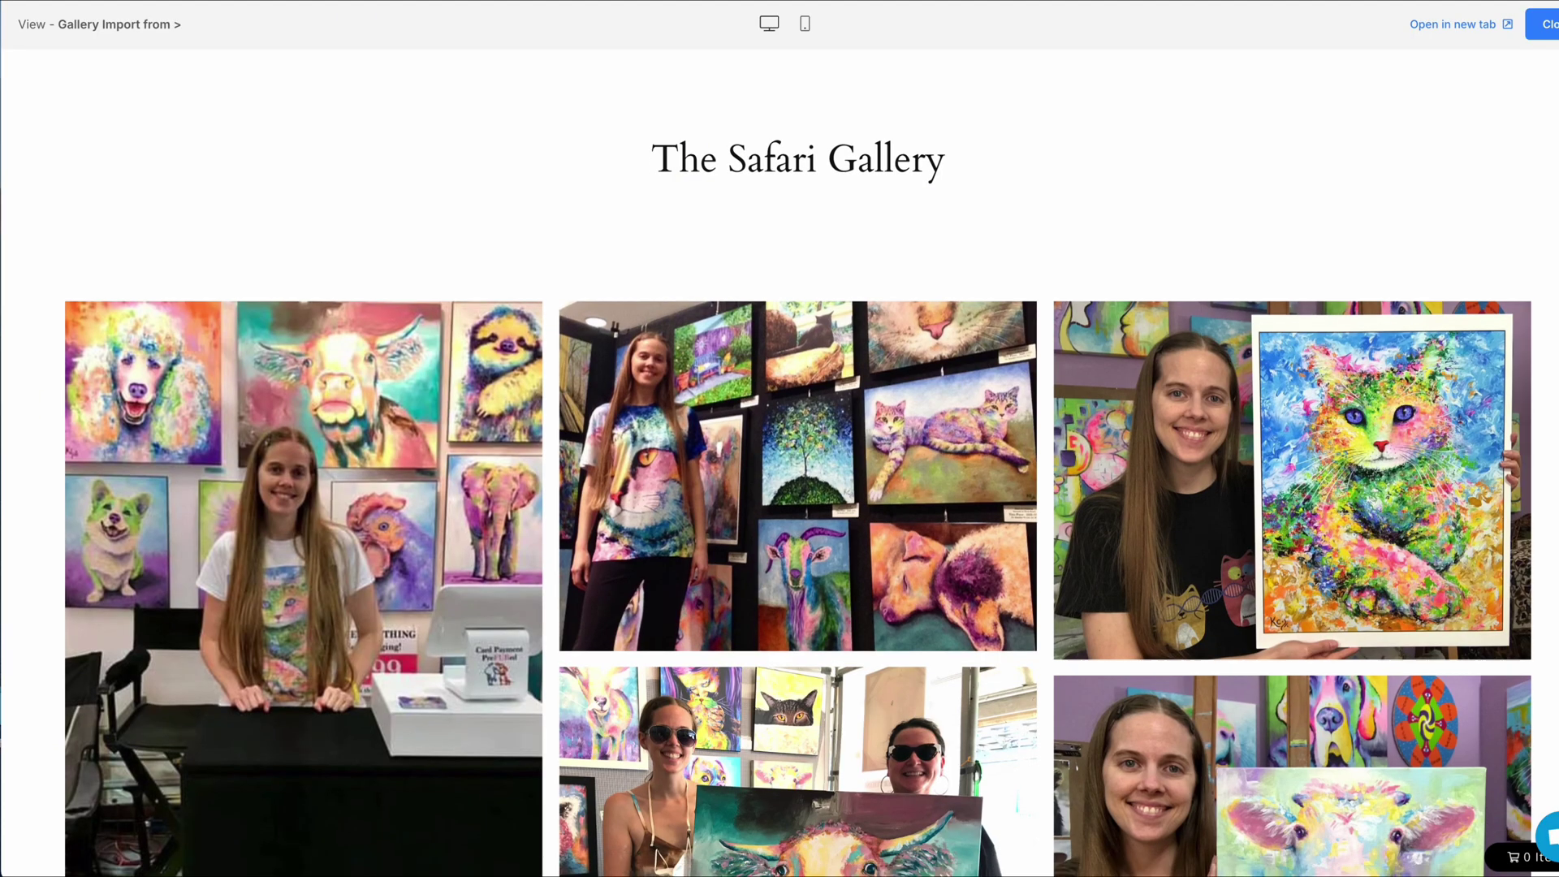
scroll(798, 462, "down", 5)
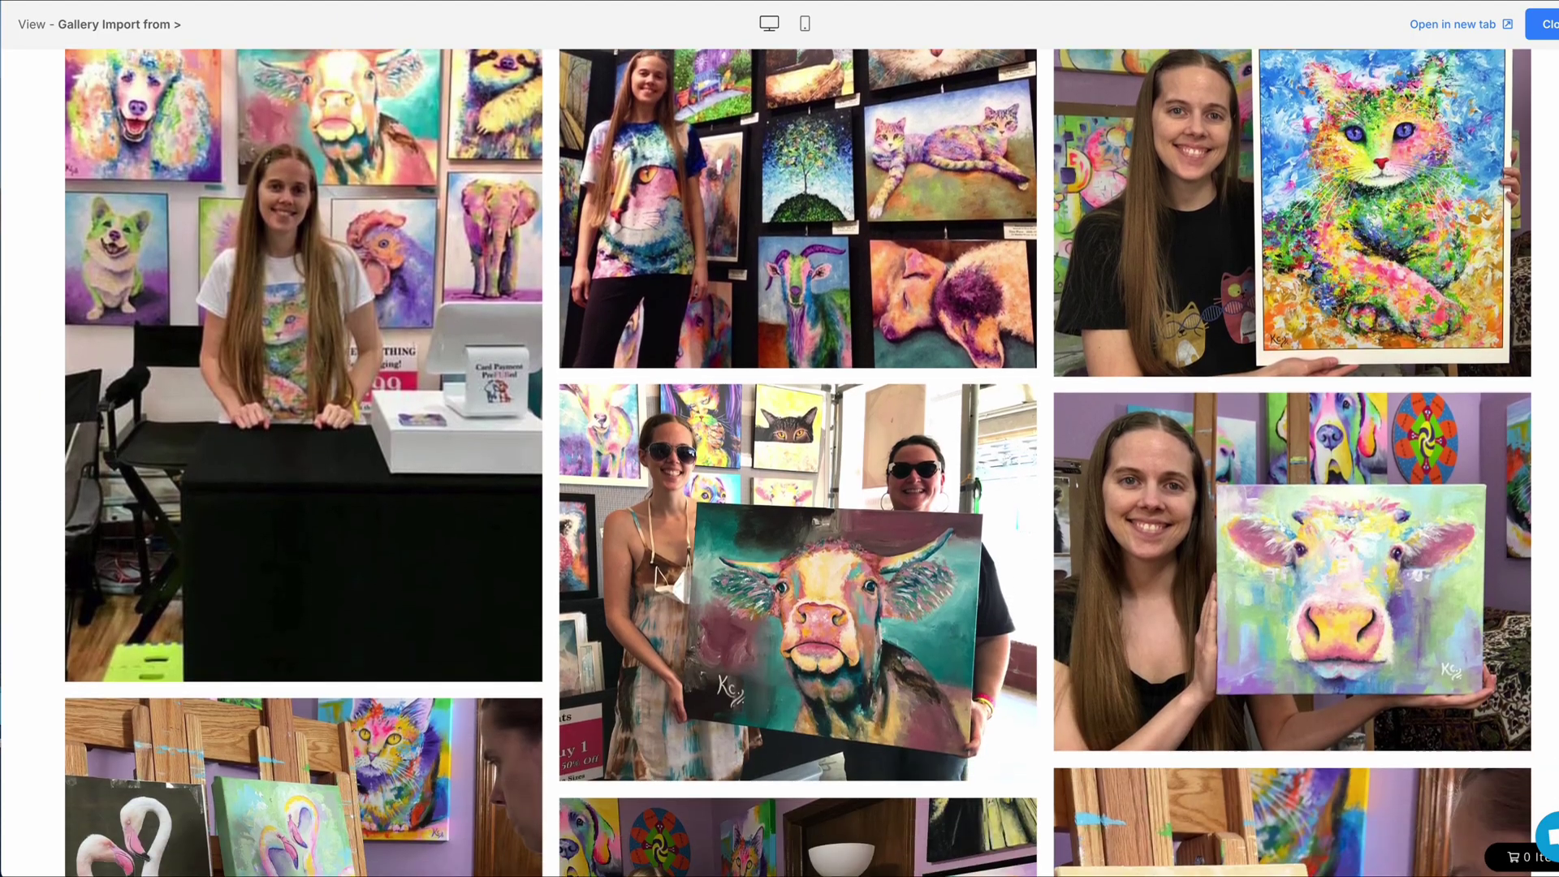
scroll(798, 463, "down", 3)
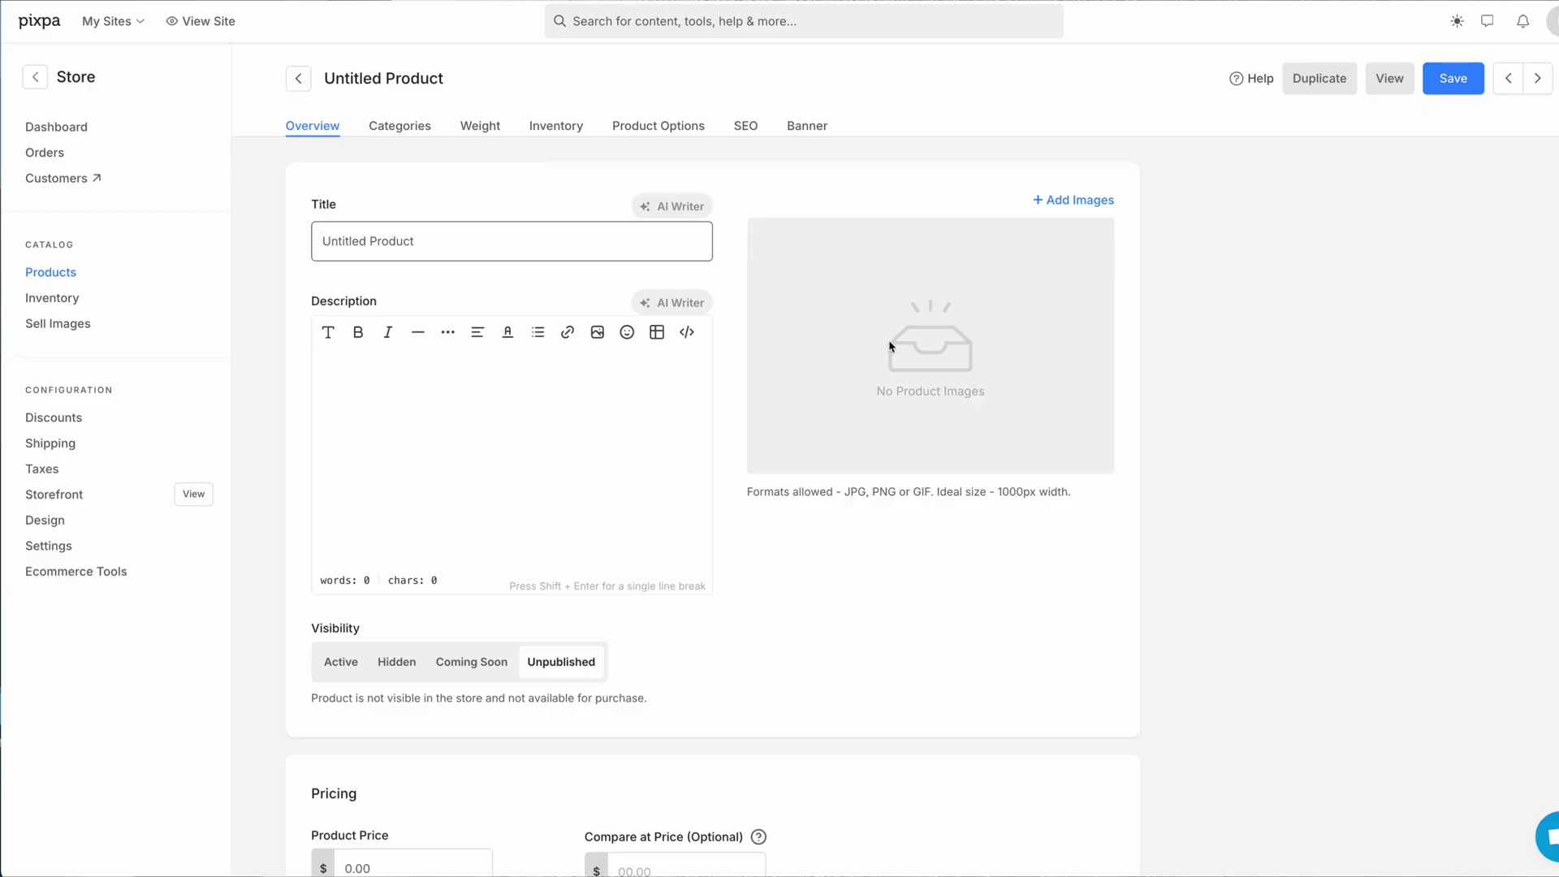
Add all the images from the cat mug folder to the untitled product and look through them.
left_click(1096, 201)
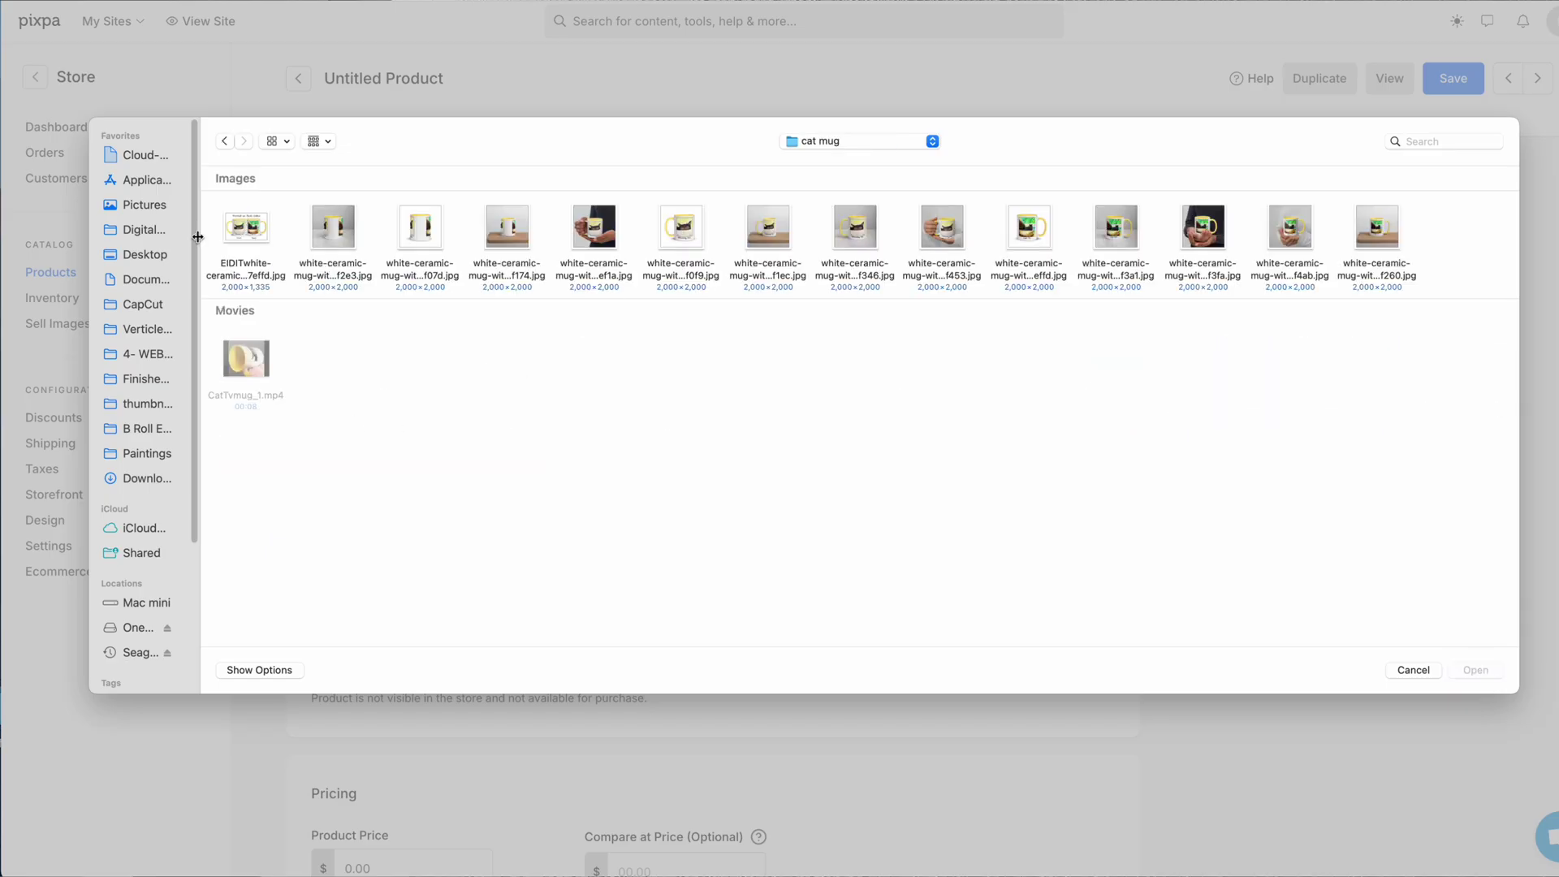
left_click_drag(216, 210, 1295, 404)
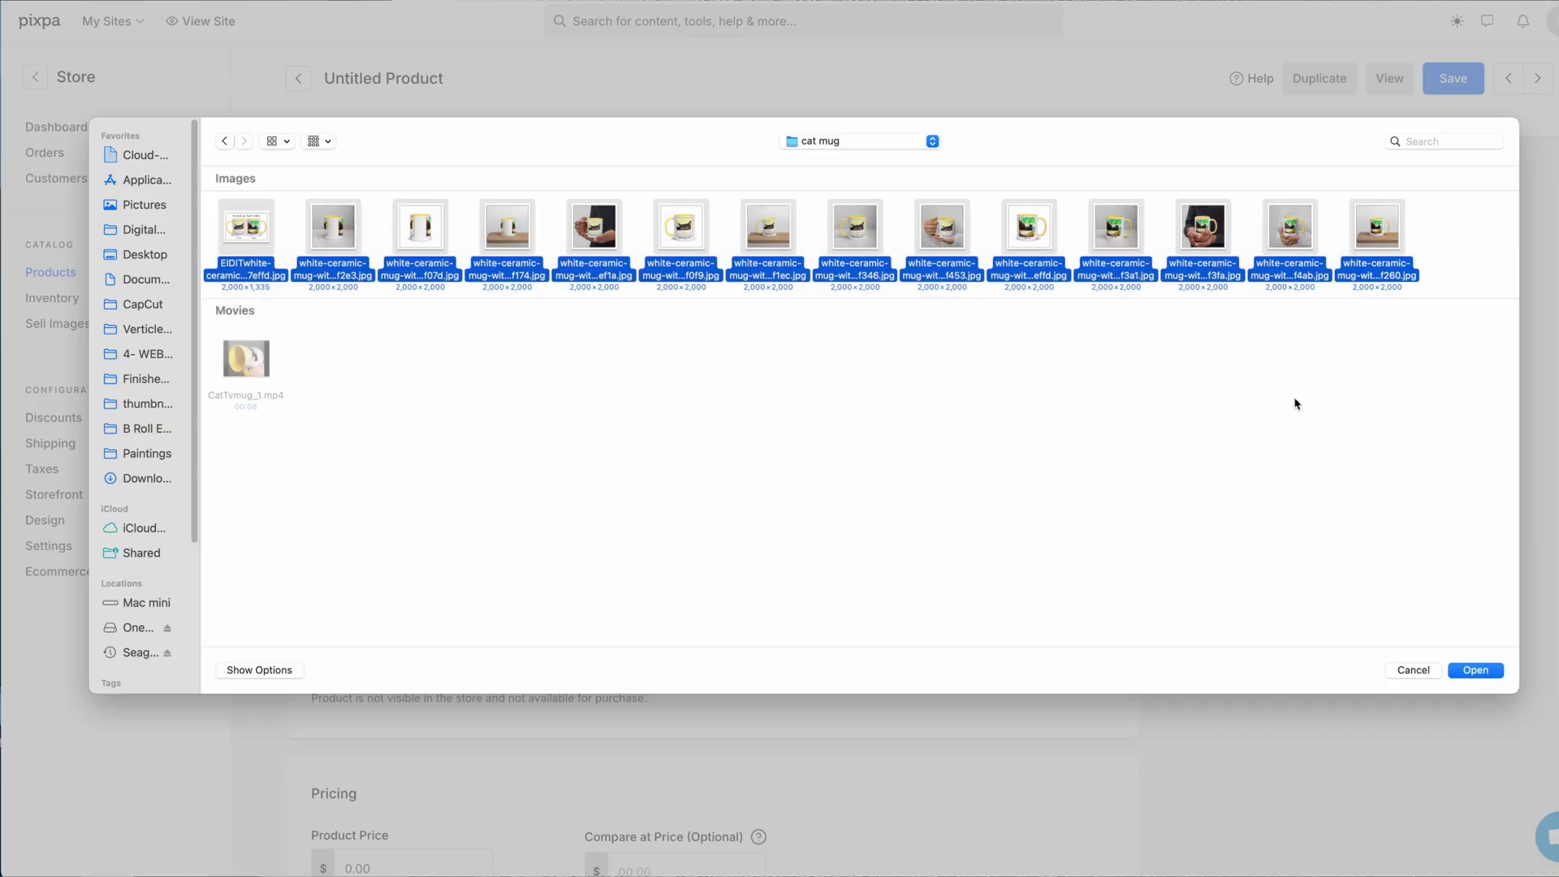
left_click(1478, 673)
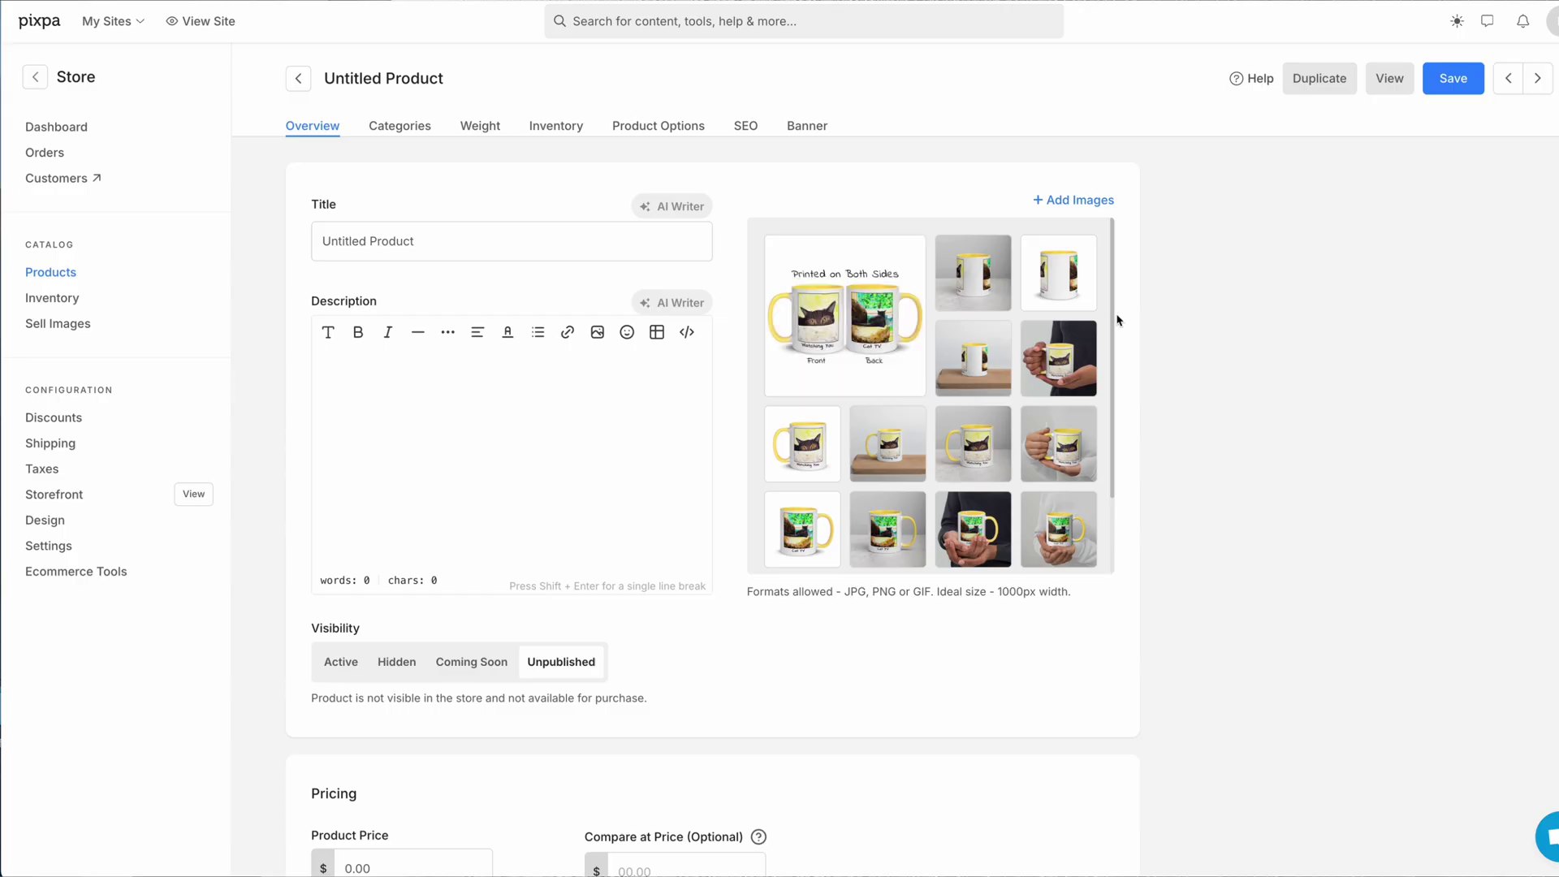
mouse_move(1113, 319)
left_mouse_down()
mouse_move(1115, 455)
mouse_move(1117, 338)
left_mouse_up()
left_click_drag(1117, 425, 1125, 524)
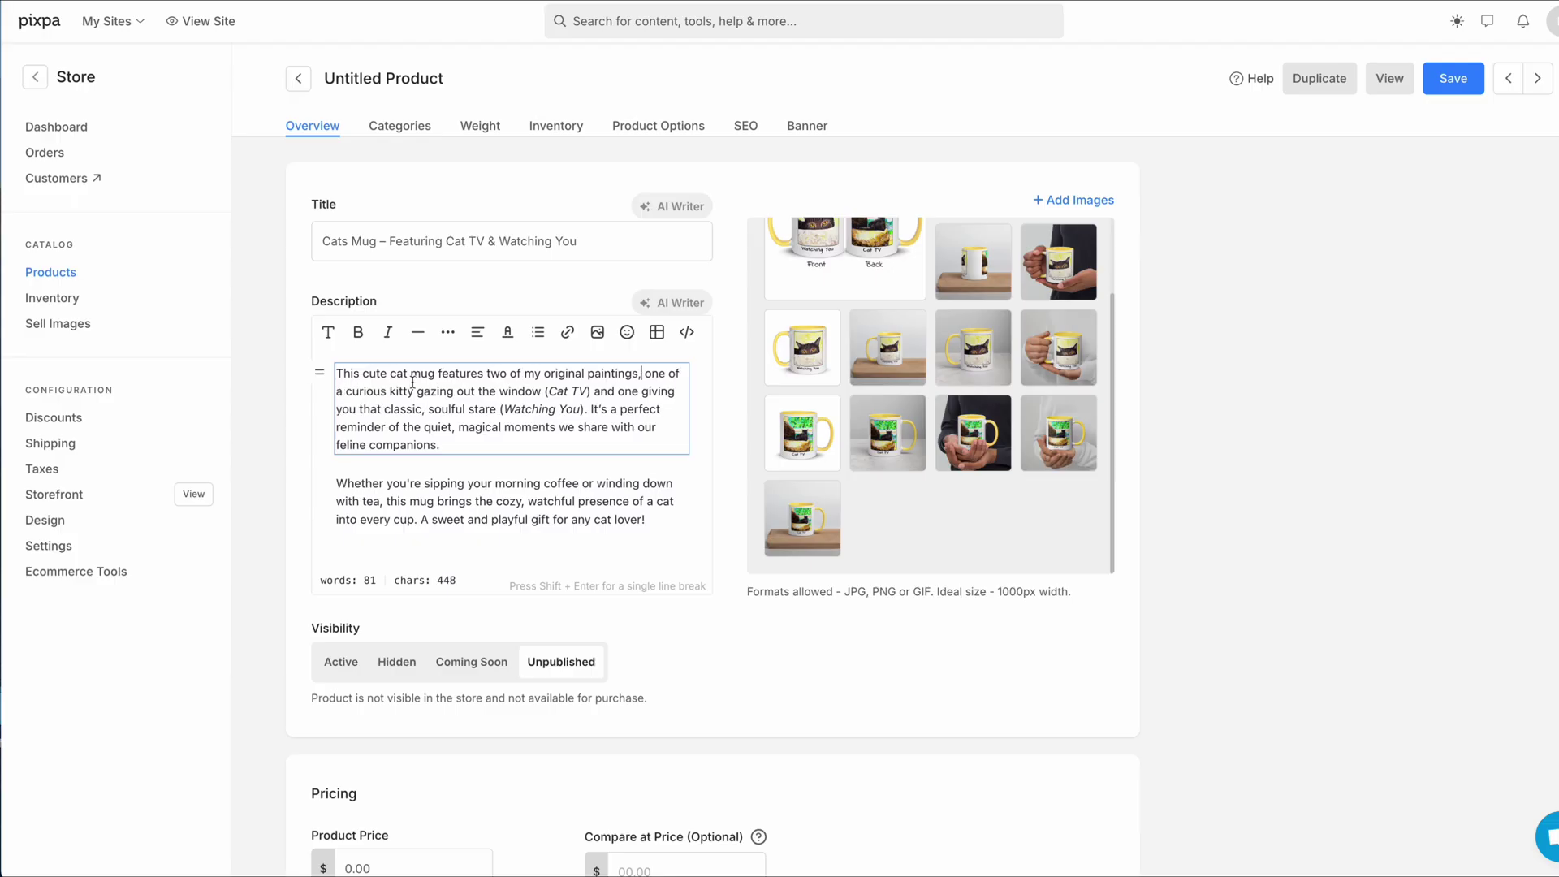
Change "a curious kitty" to "my kitty" in the mug's description and set the product price to $15.00.
left_click_drag(389, 391, 336, 391)
type("my")
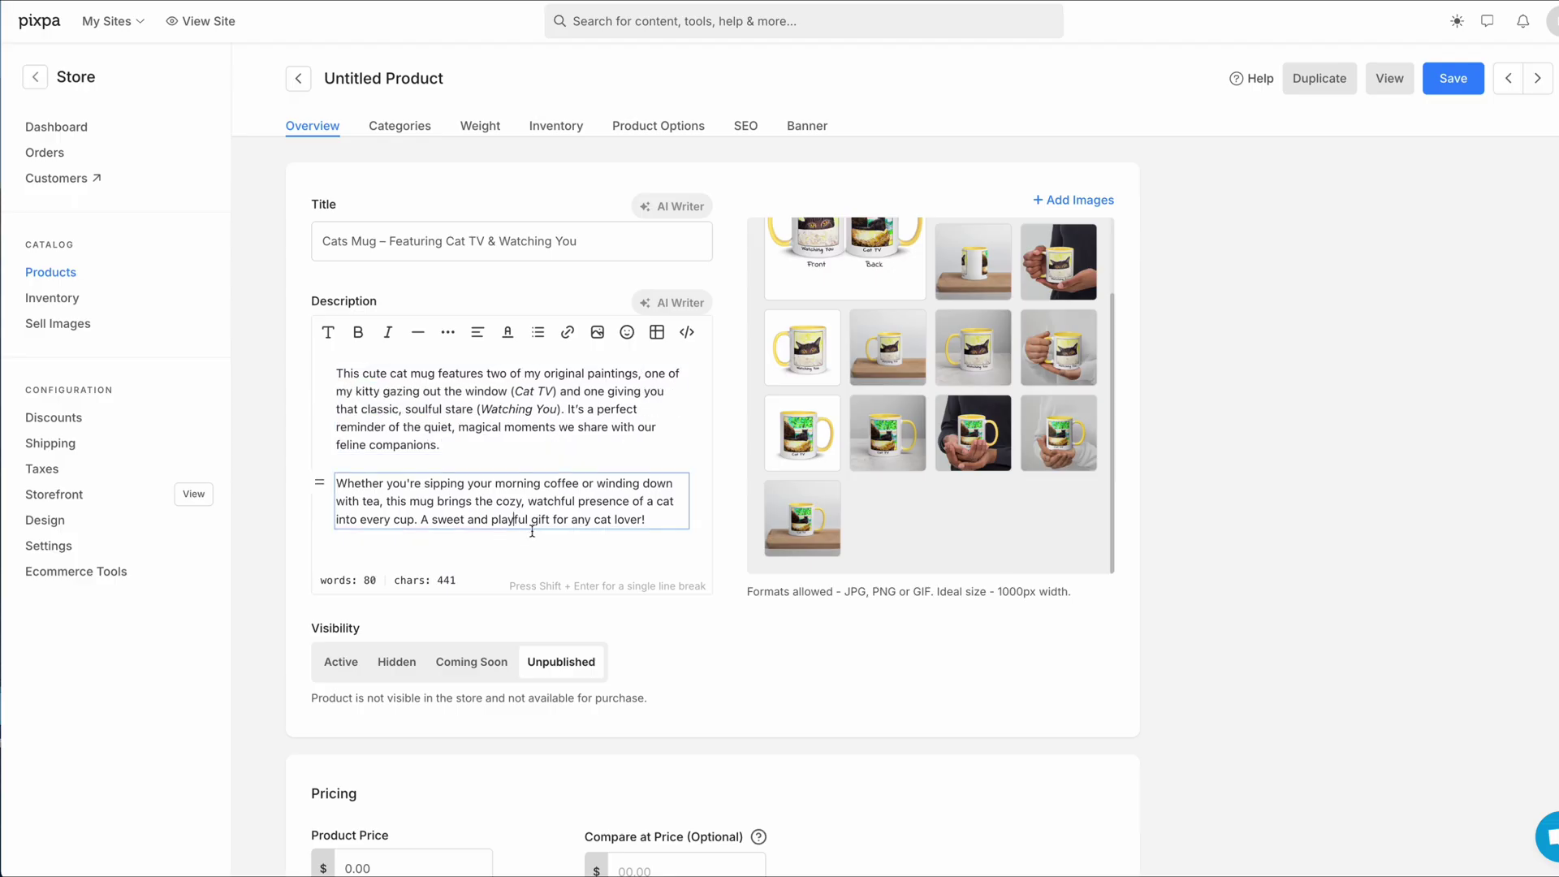
scroll(455, 544, "down", 4)
left_click(419, 549)
type("15.00")
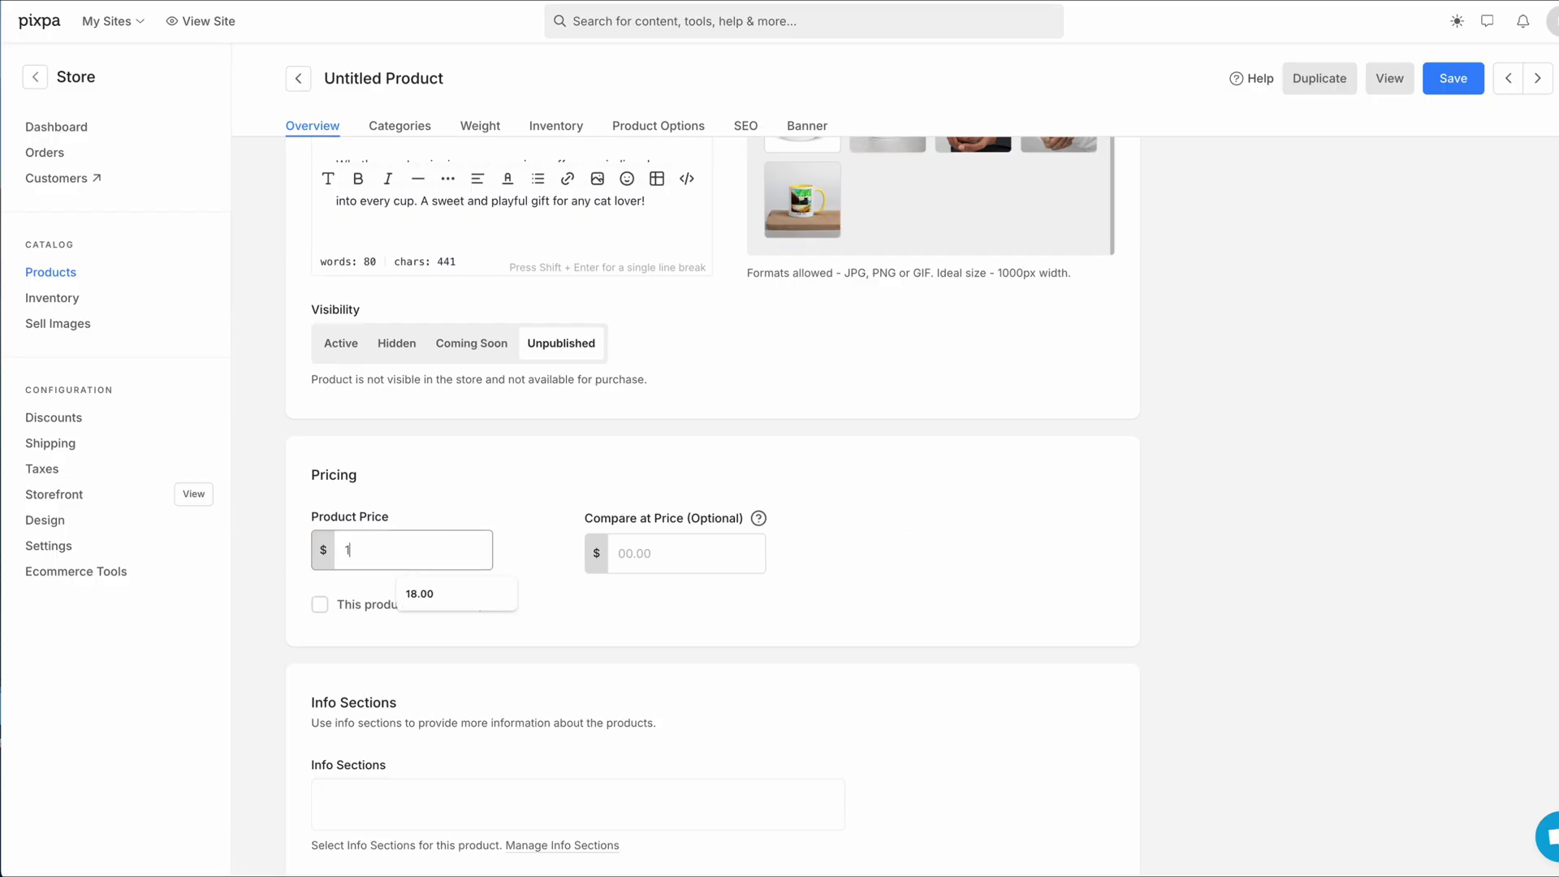
Add a tag beginning with "cat" to the mug's store listing.
scroll(714, 481, "down", 10)
left_click(488, 436)
type("New Tag")
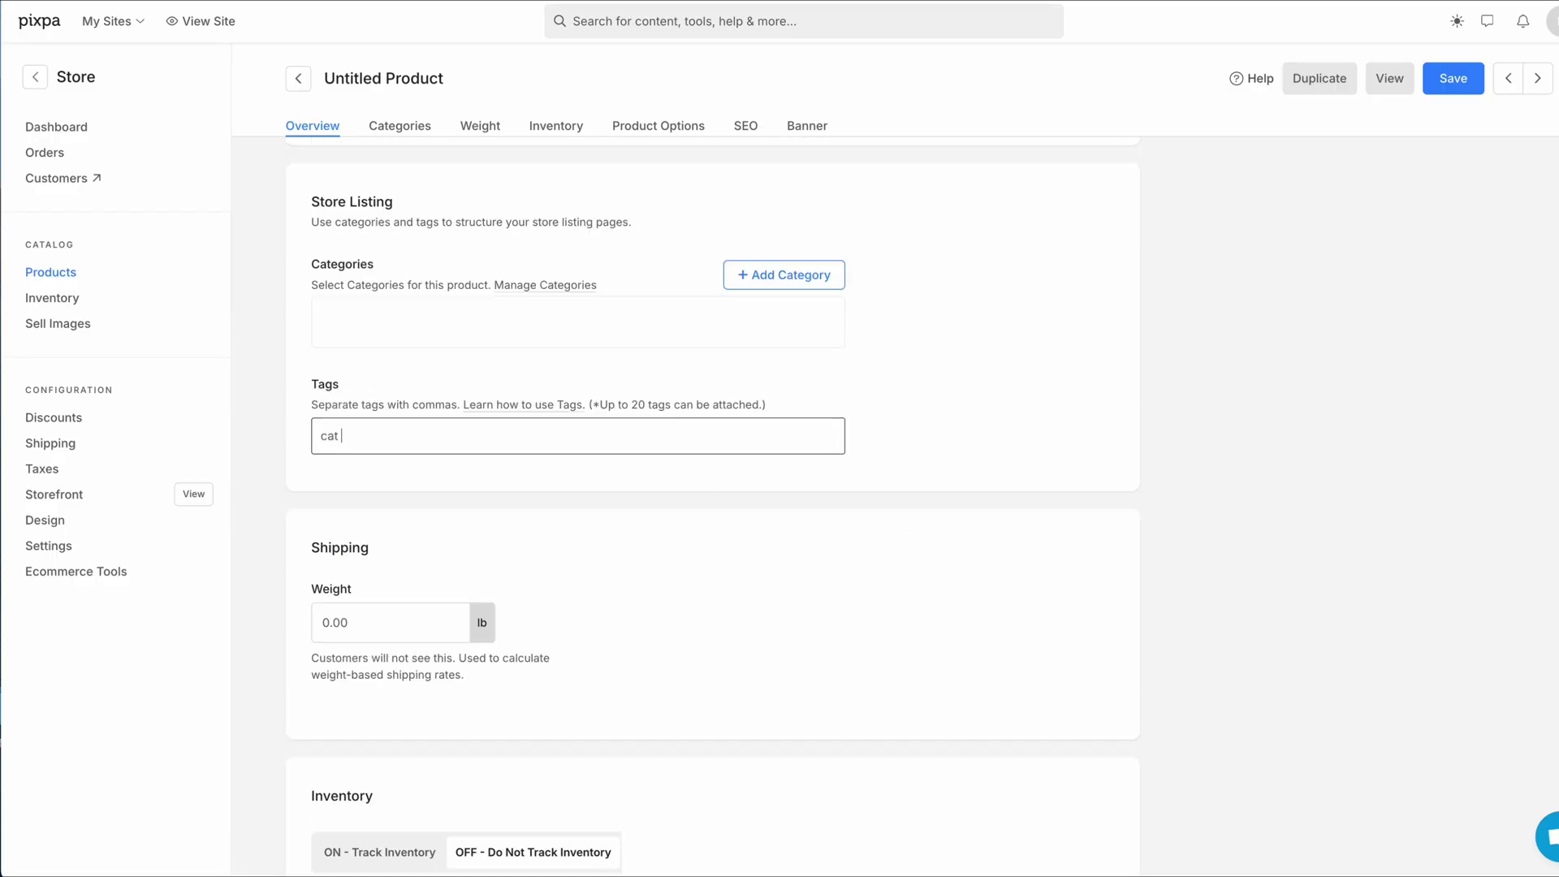
key("Return")
Set the mug's SEO page title to "Cat Mug", paste in the page description, and save the product.
scroll(911, 592, "down", 10)
left_click(511, 555)
type("C")
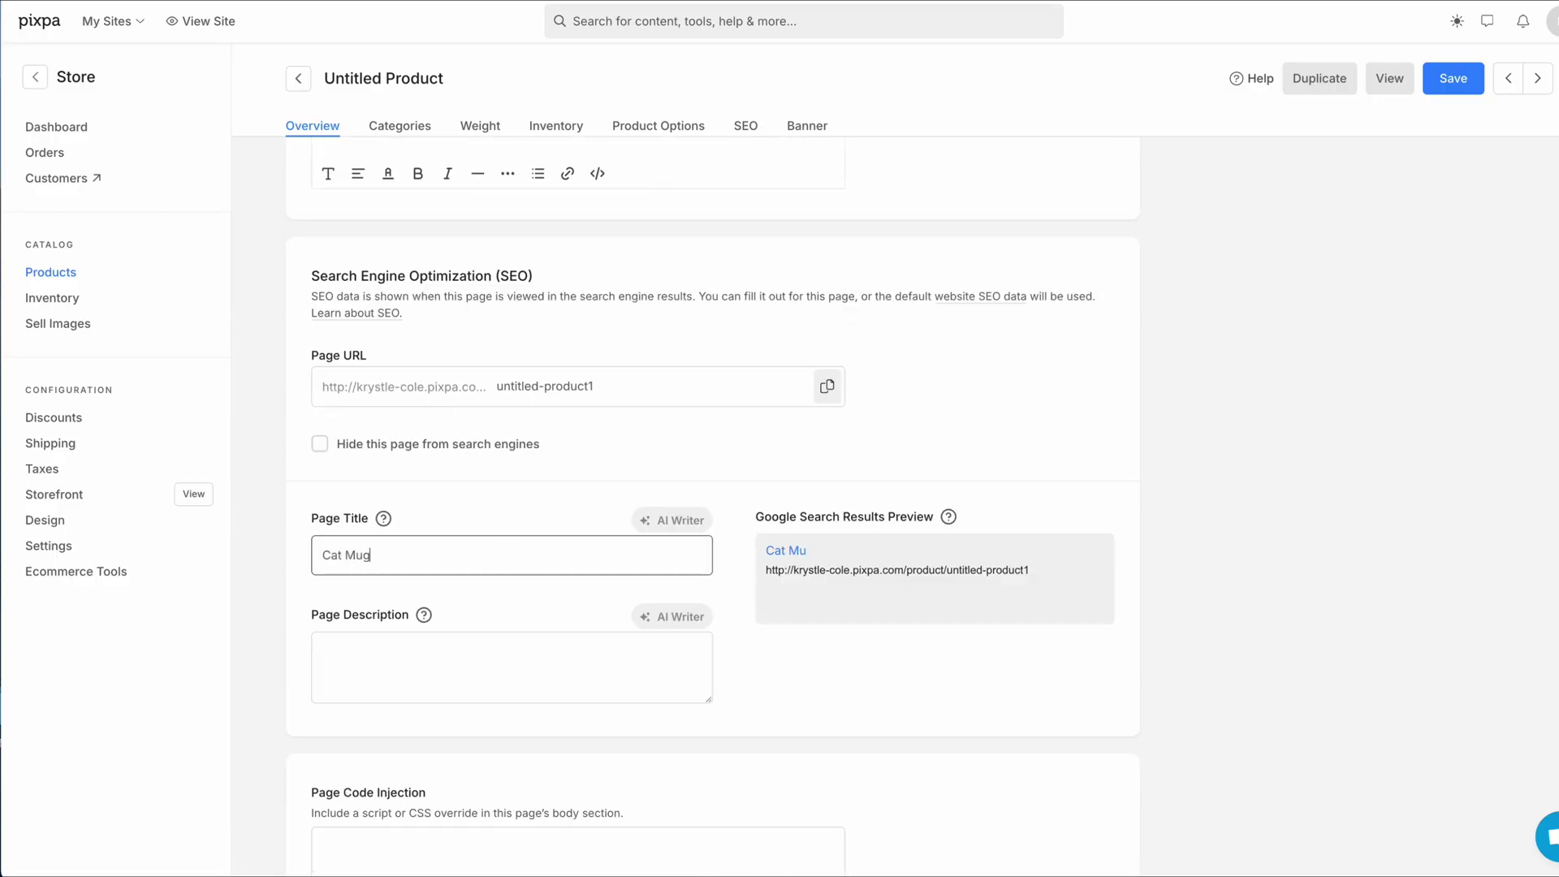
type("at Mug")
scroll(512, 568, "down", 3)
left_click(376, 425)
key("super+v")
left_click(1452, 78)
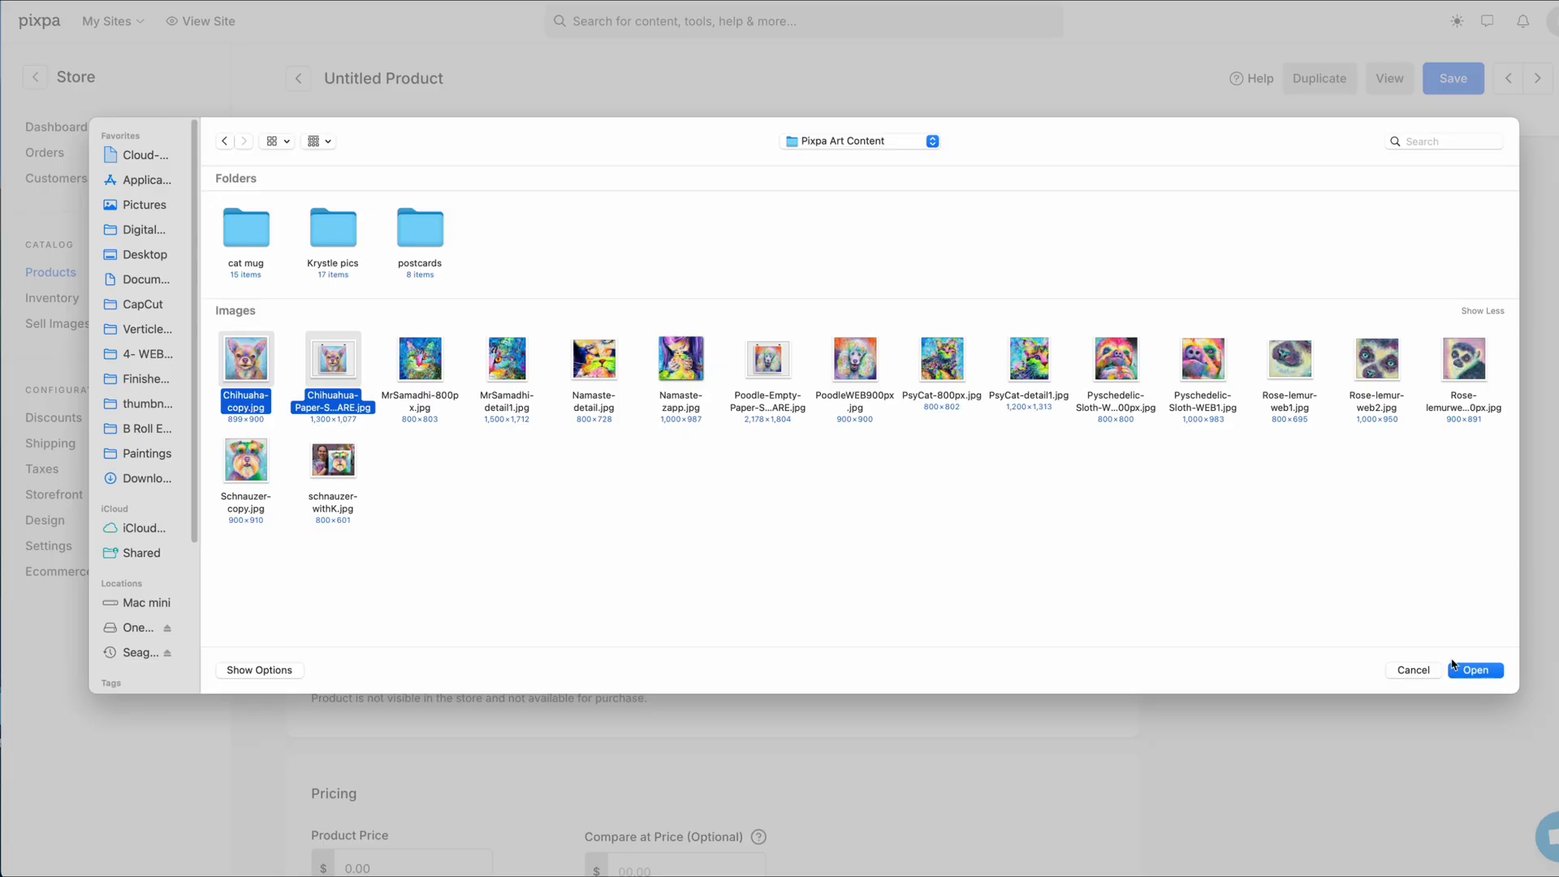
Add the two Chihuahua images to another new product and title it "Chihuahua art print".
left_click(1455, 667)
left_click_drag(418, 242, 307, 243)
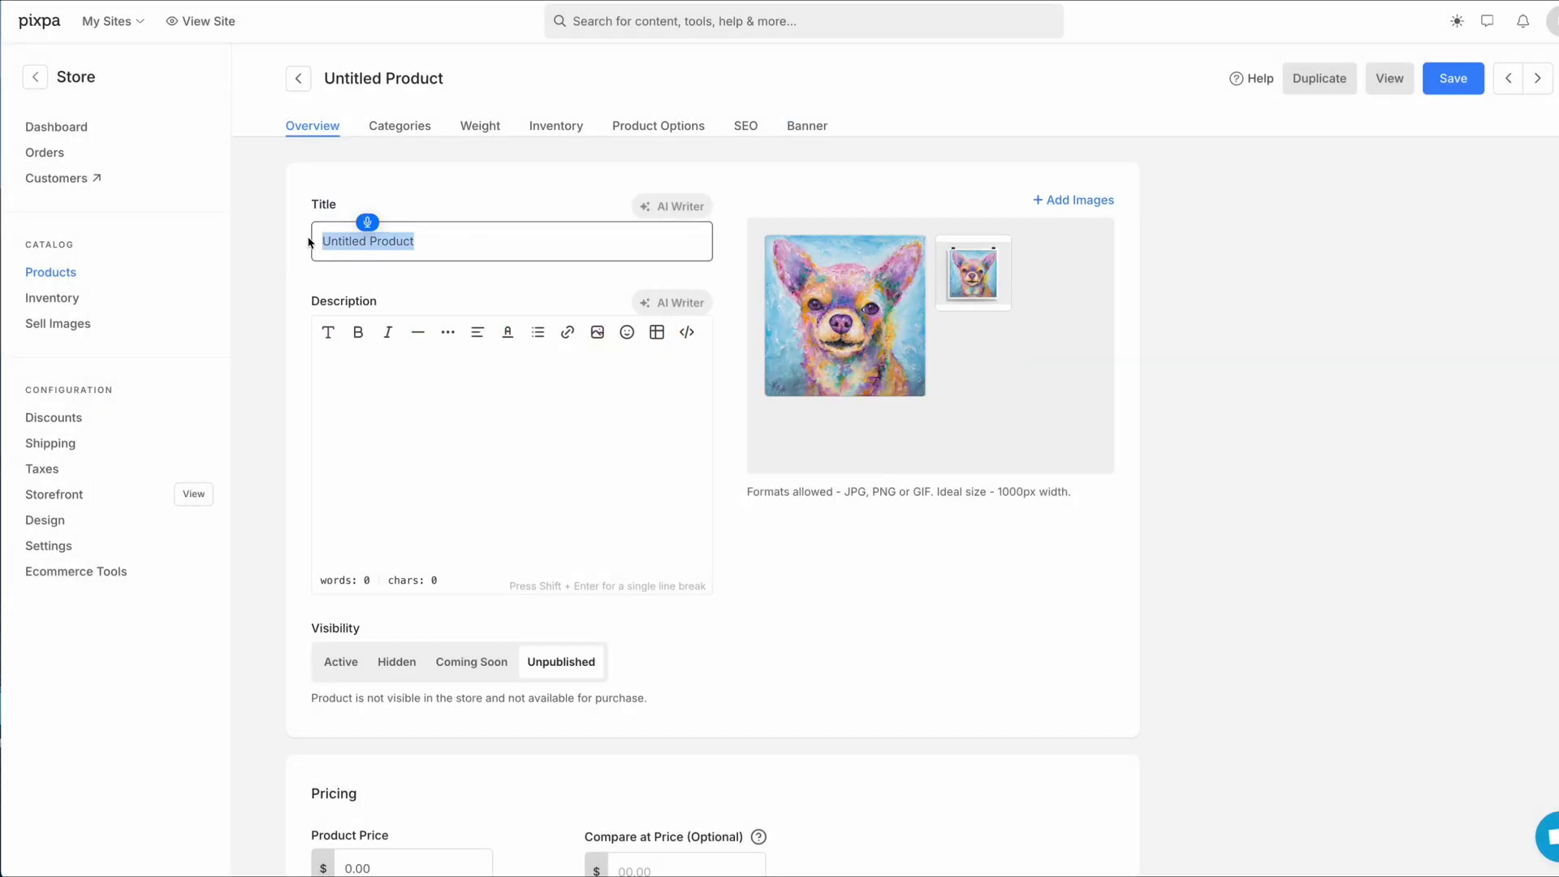
type("Chihuahua art print")
Add a Size dropdown option to the Chihuahua print with the values 8x8 inches, 12x12 inches and 16x16 inches.
scroll(1064, 236, "down", 15)
left_click(1064, 236)
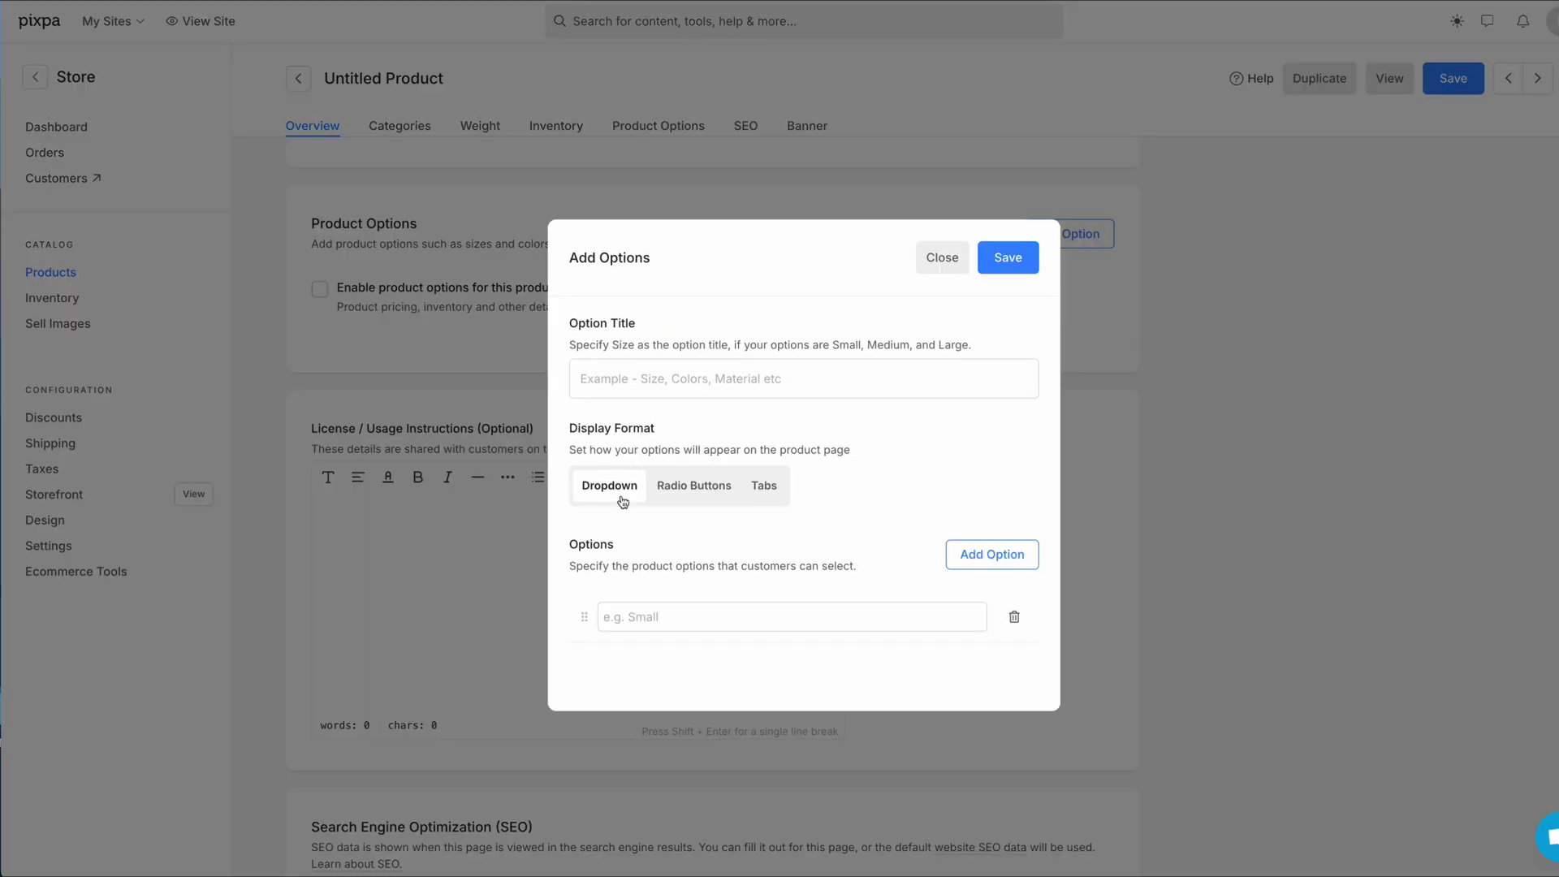
left_click(616, 379)
type("Size")
left_click(629, 617)
type("8x8")
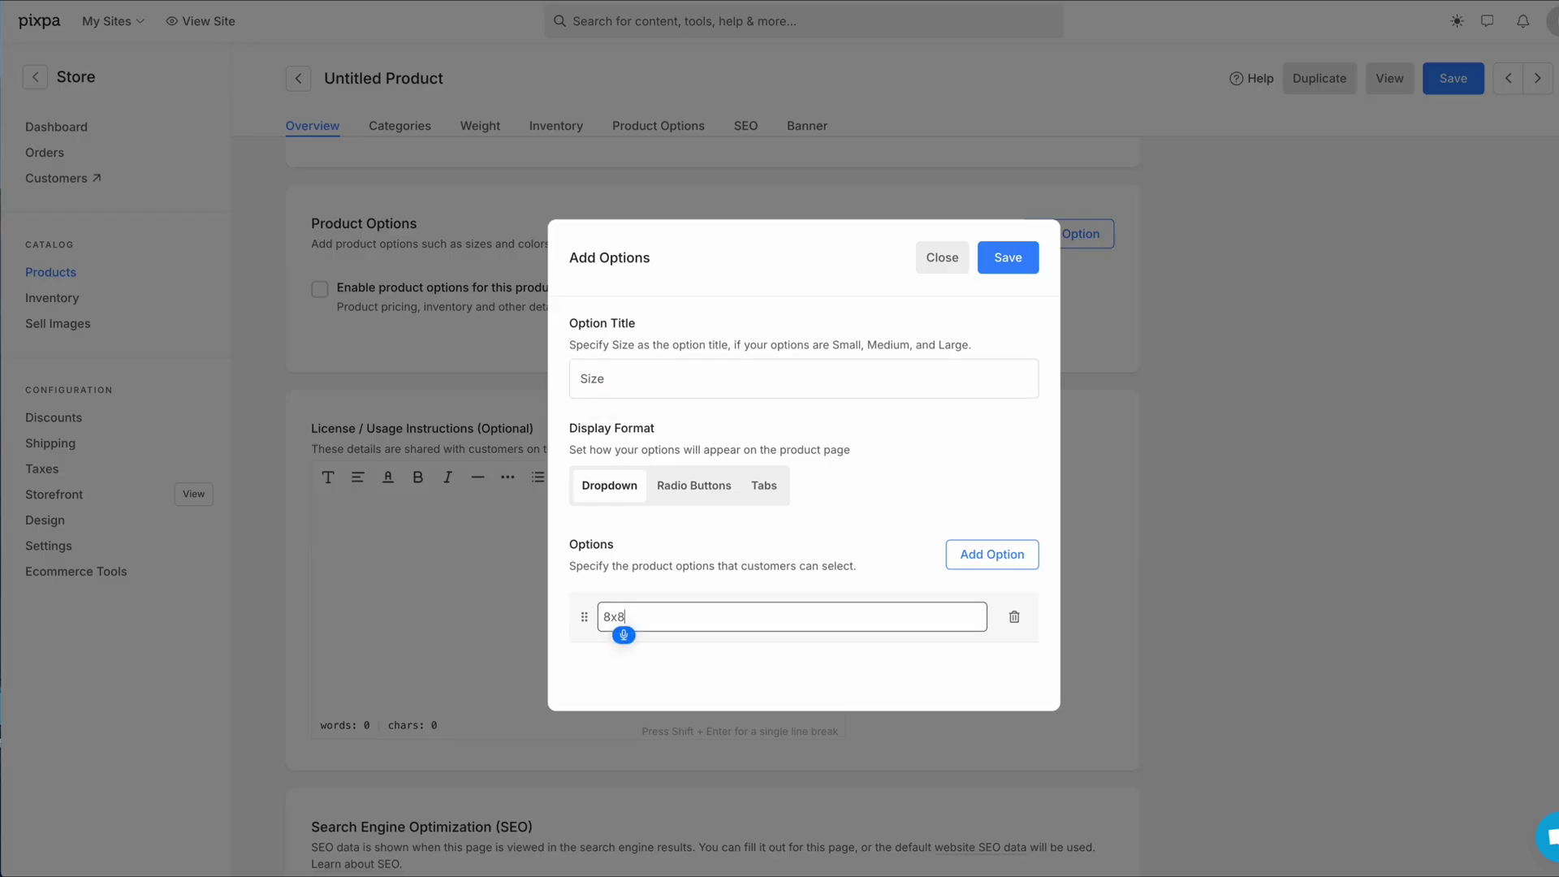
type(" inches")
key("Return")
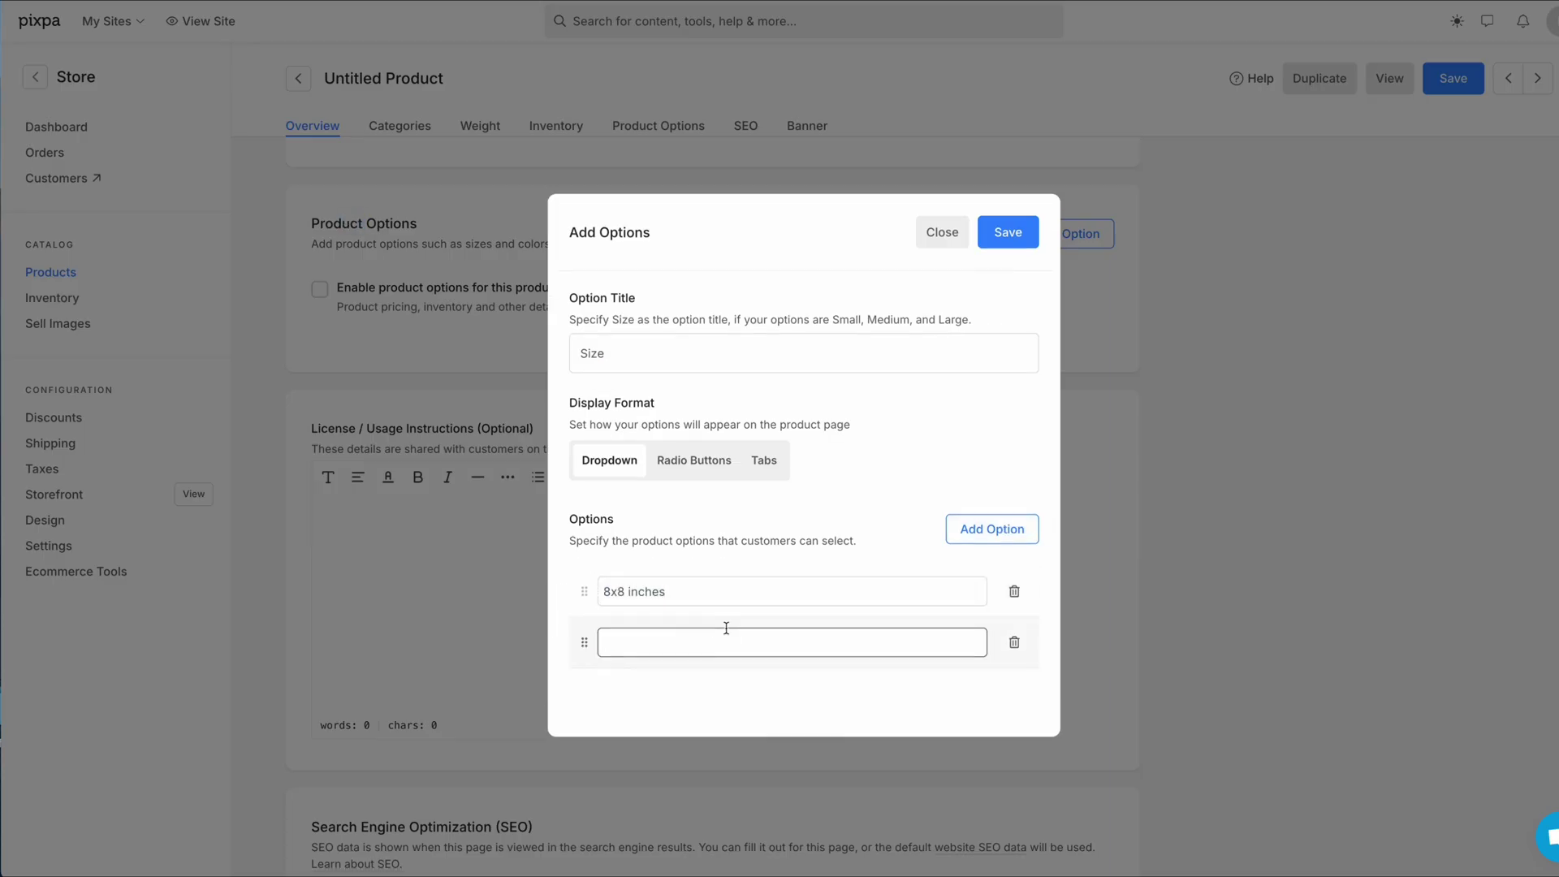
left_click_drag(607, 644, 603, 643)
type("12x12")
key("Return")
type("16x16 inches")
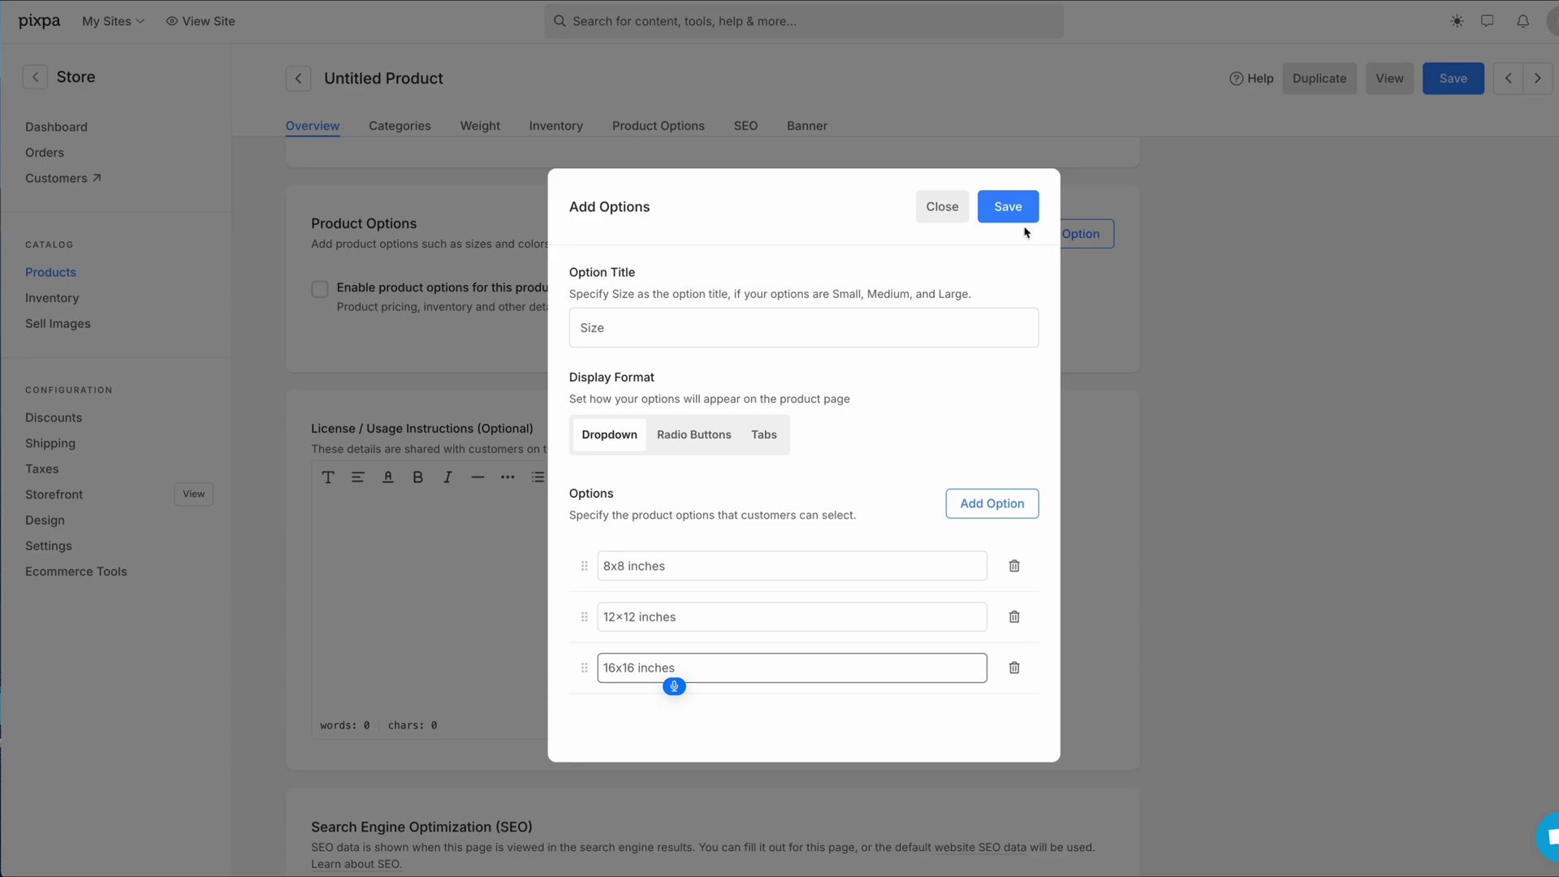
left_click(1019, 213)
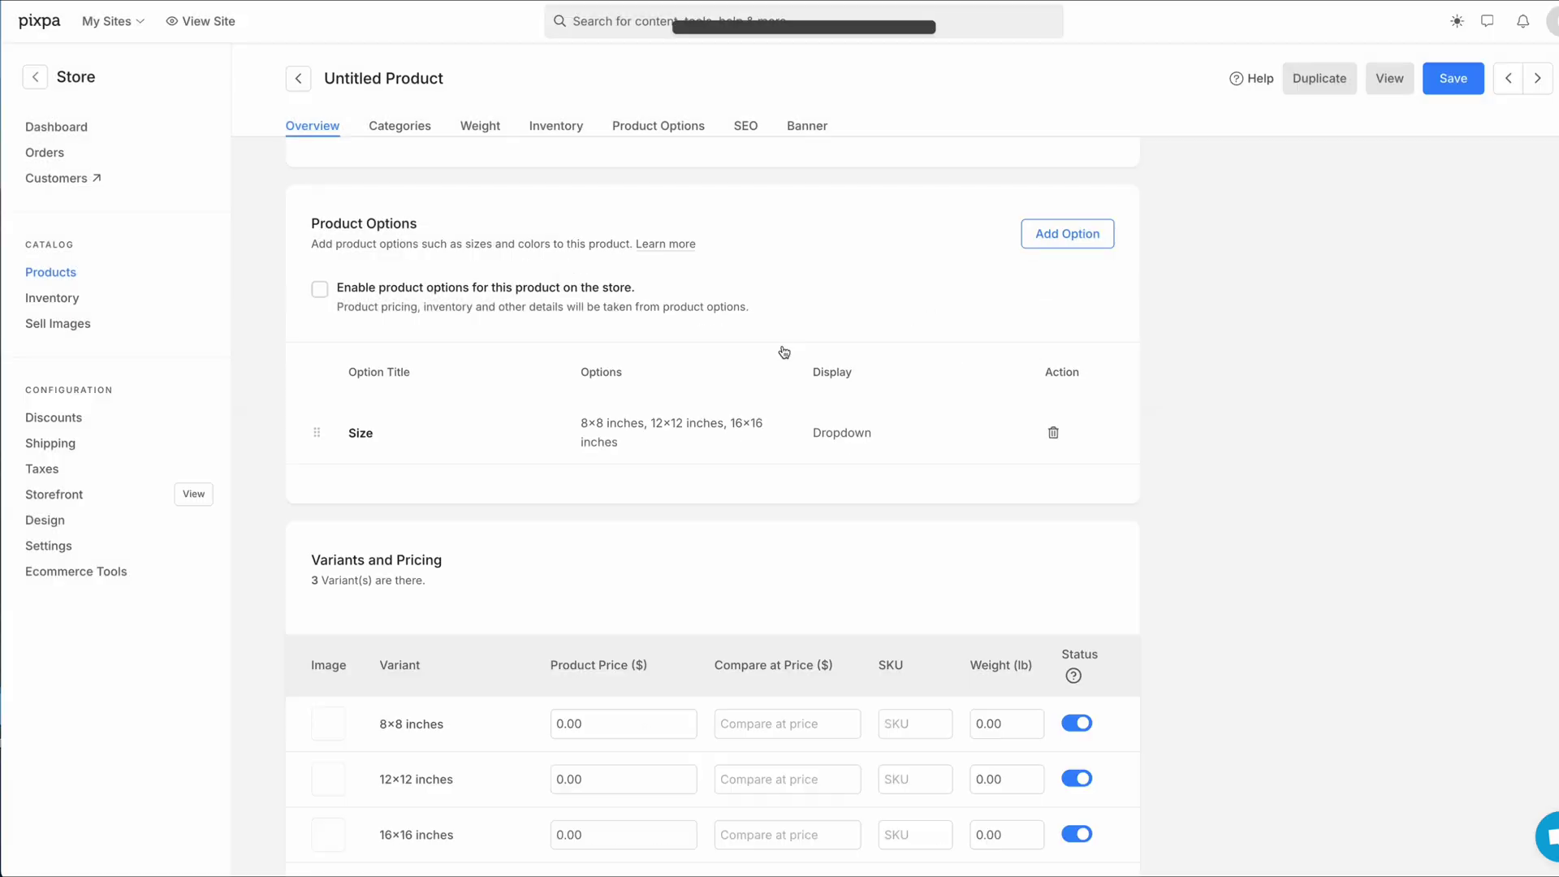
Price the print's variants at $20 for 8x8 inches, $25 for 12x12 inches and $35 for 16x16 inches.
scroll(588, 487, "down", 3)
left_click(585, 485)
type("20")
left_click(590, 543)
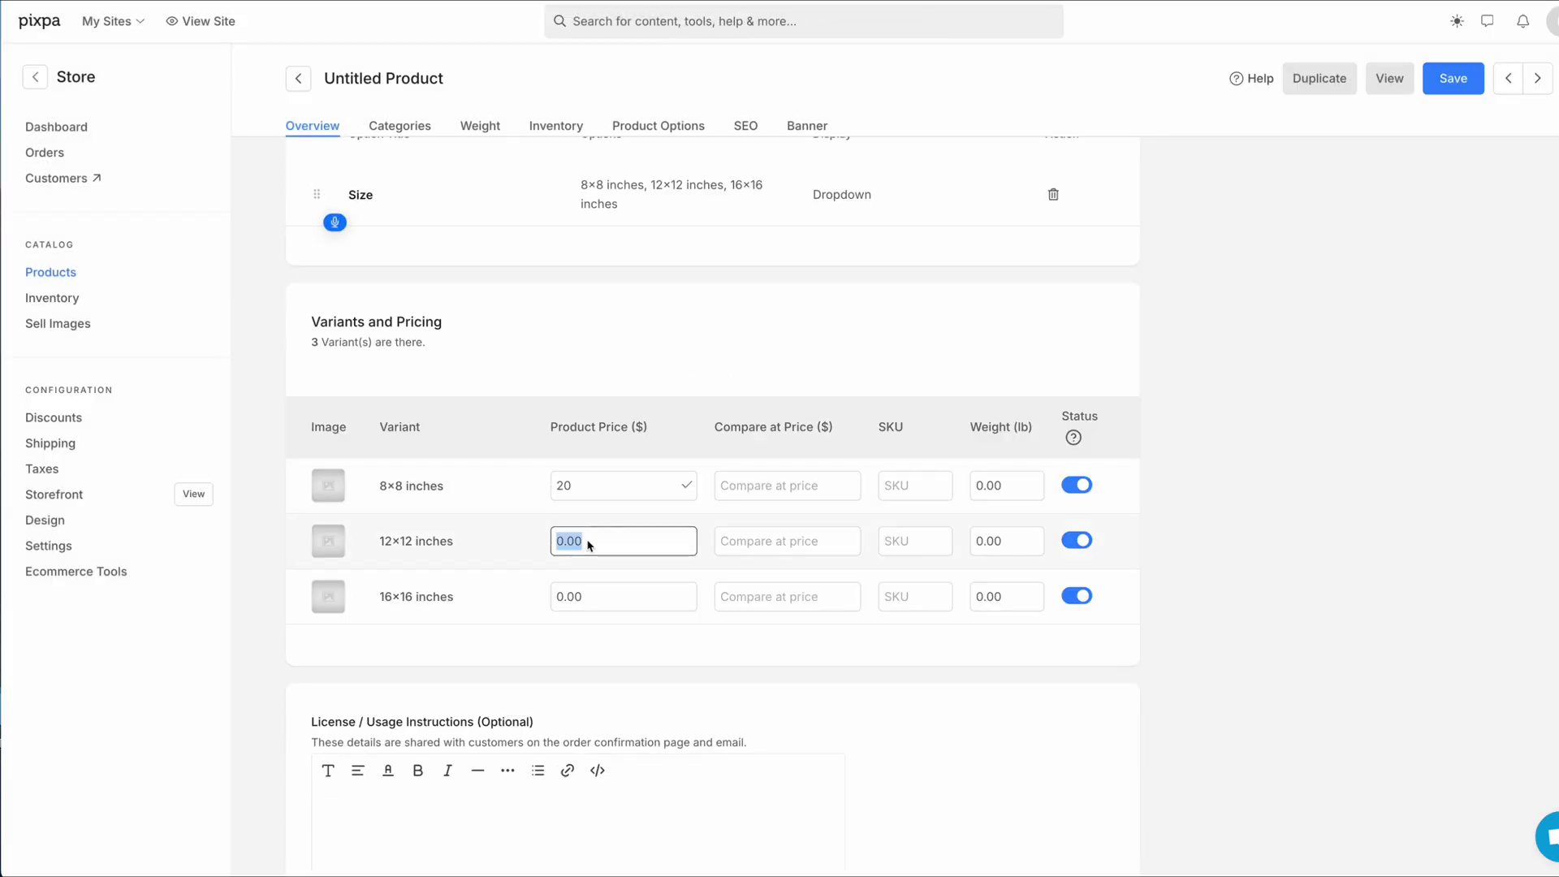
type("25")
left_click(591, 598)
type("35")
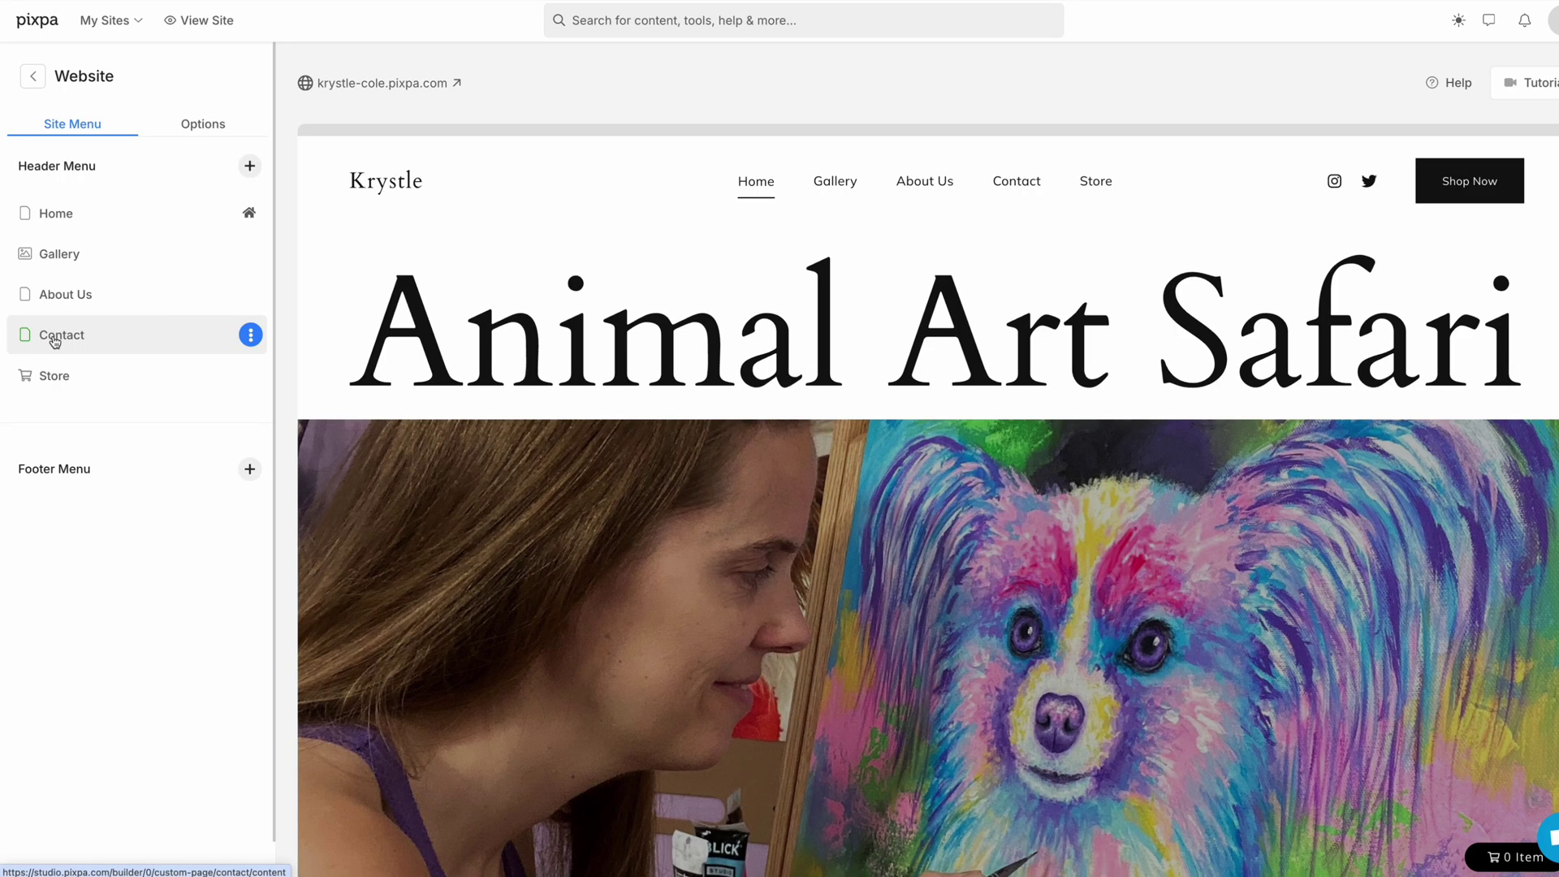
Open the website's Contact page for editing.
left_click(57, 345)
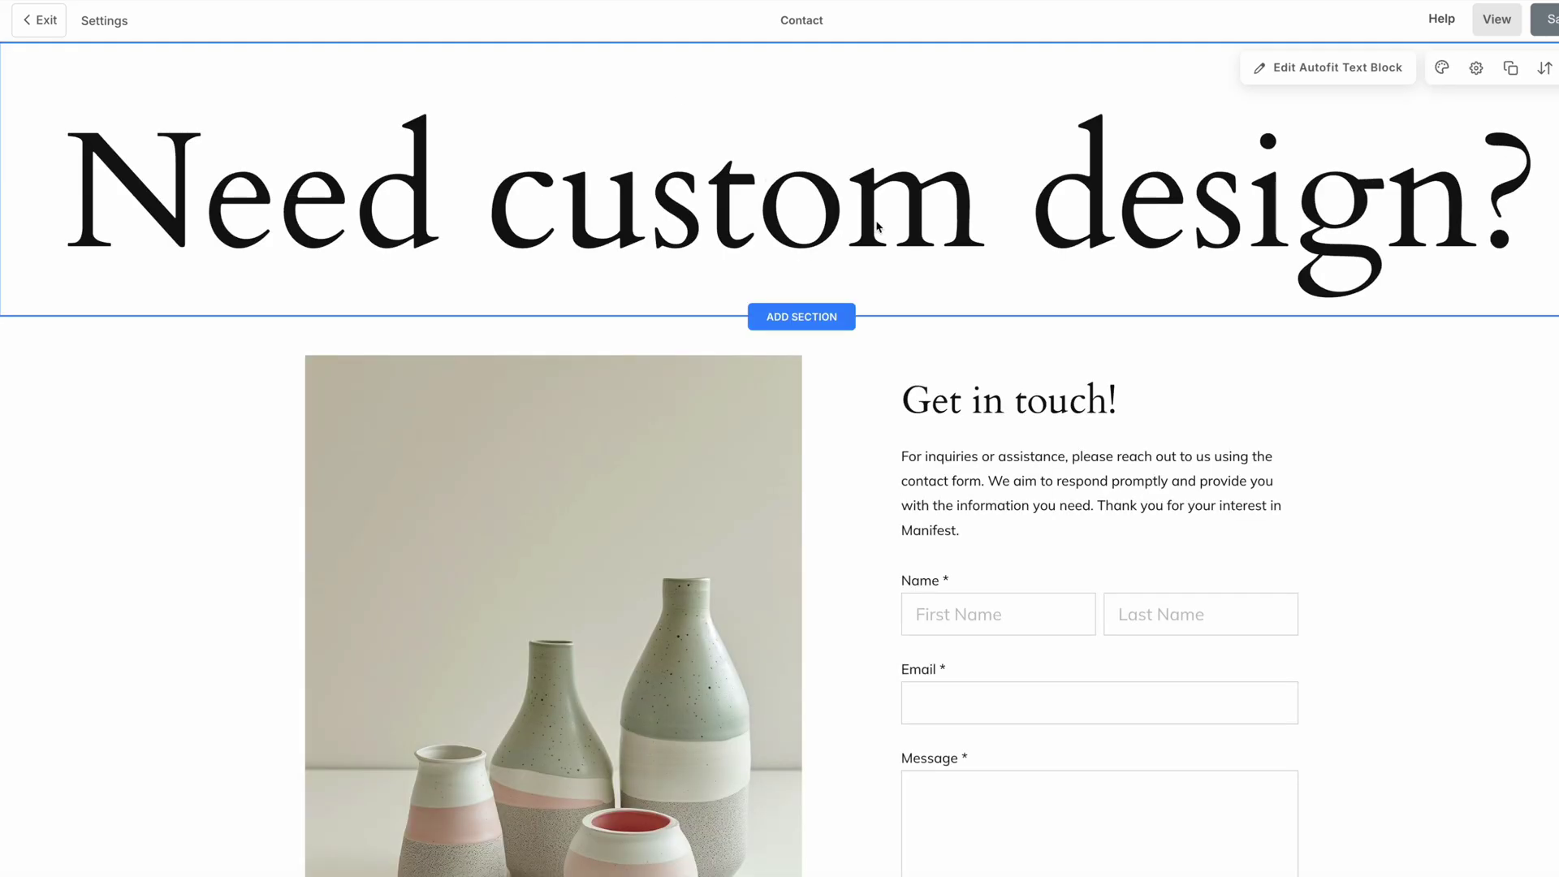
left_click(715, 103)
left_click(1285, 77)
triple_click(1368, 169)
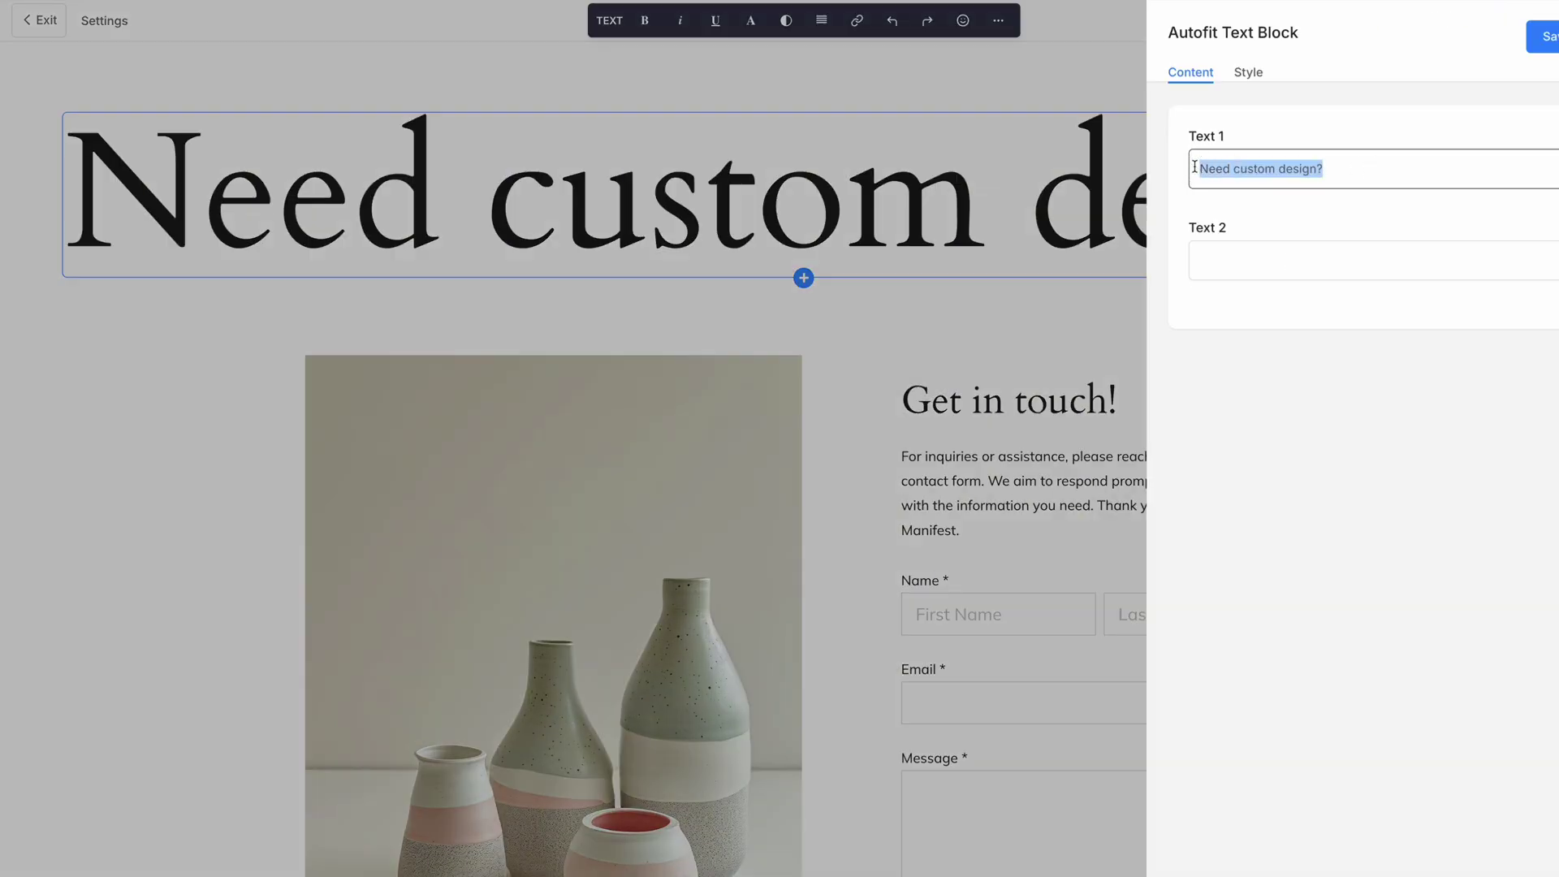
type("COnt")
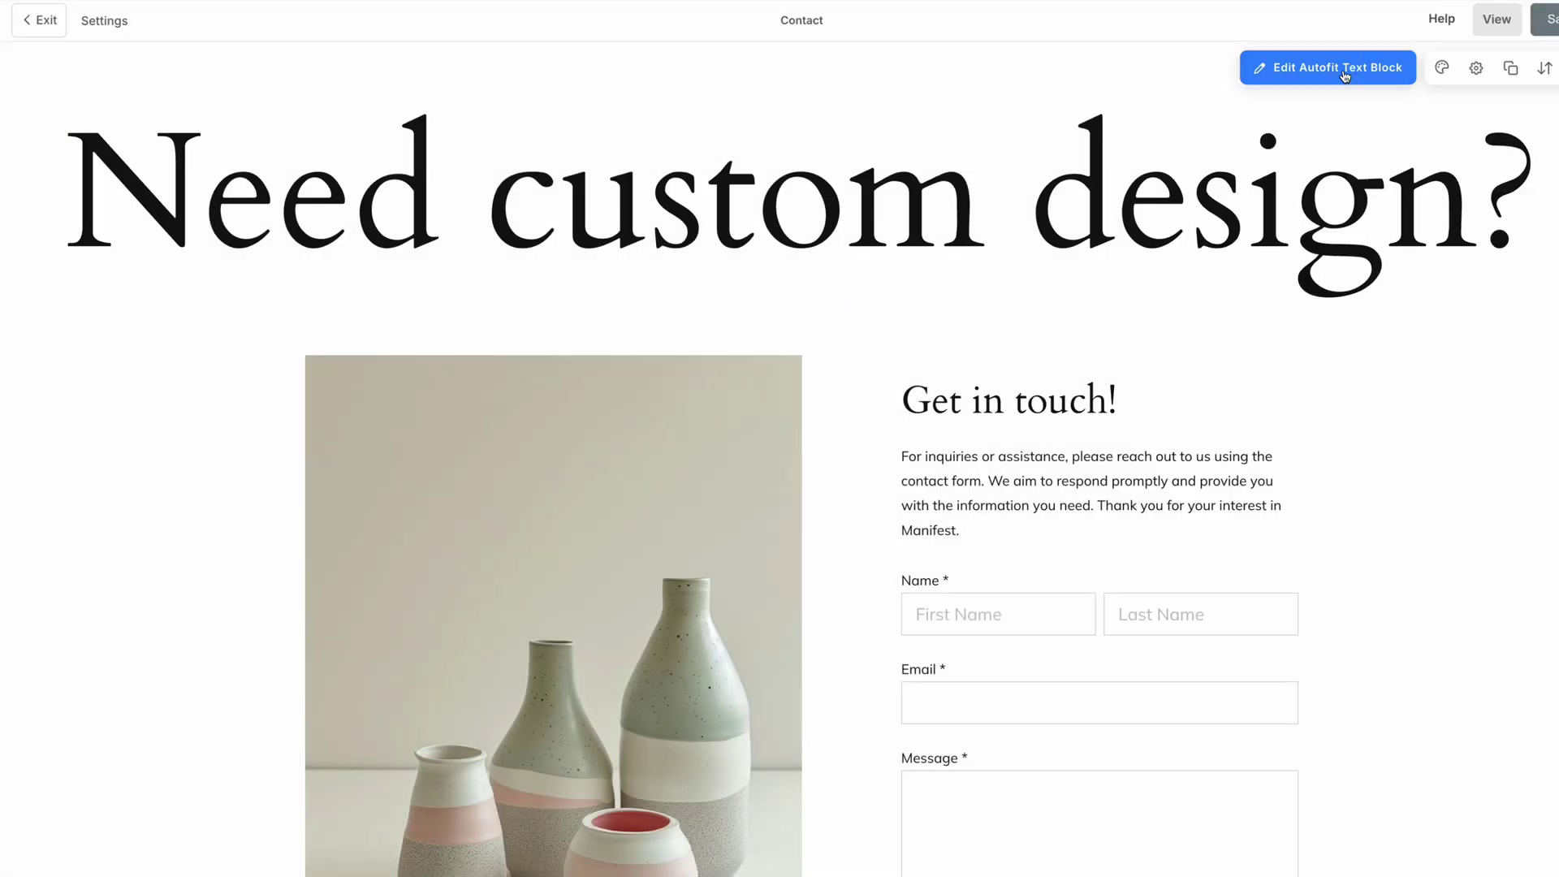
Change the Contact page's large headline to "Need a Custom Portrait?" and save the text block.
left_click(1339, 68)
left_click_drag(1340, 170, 1190, 169)
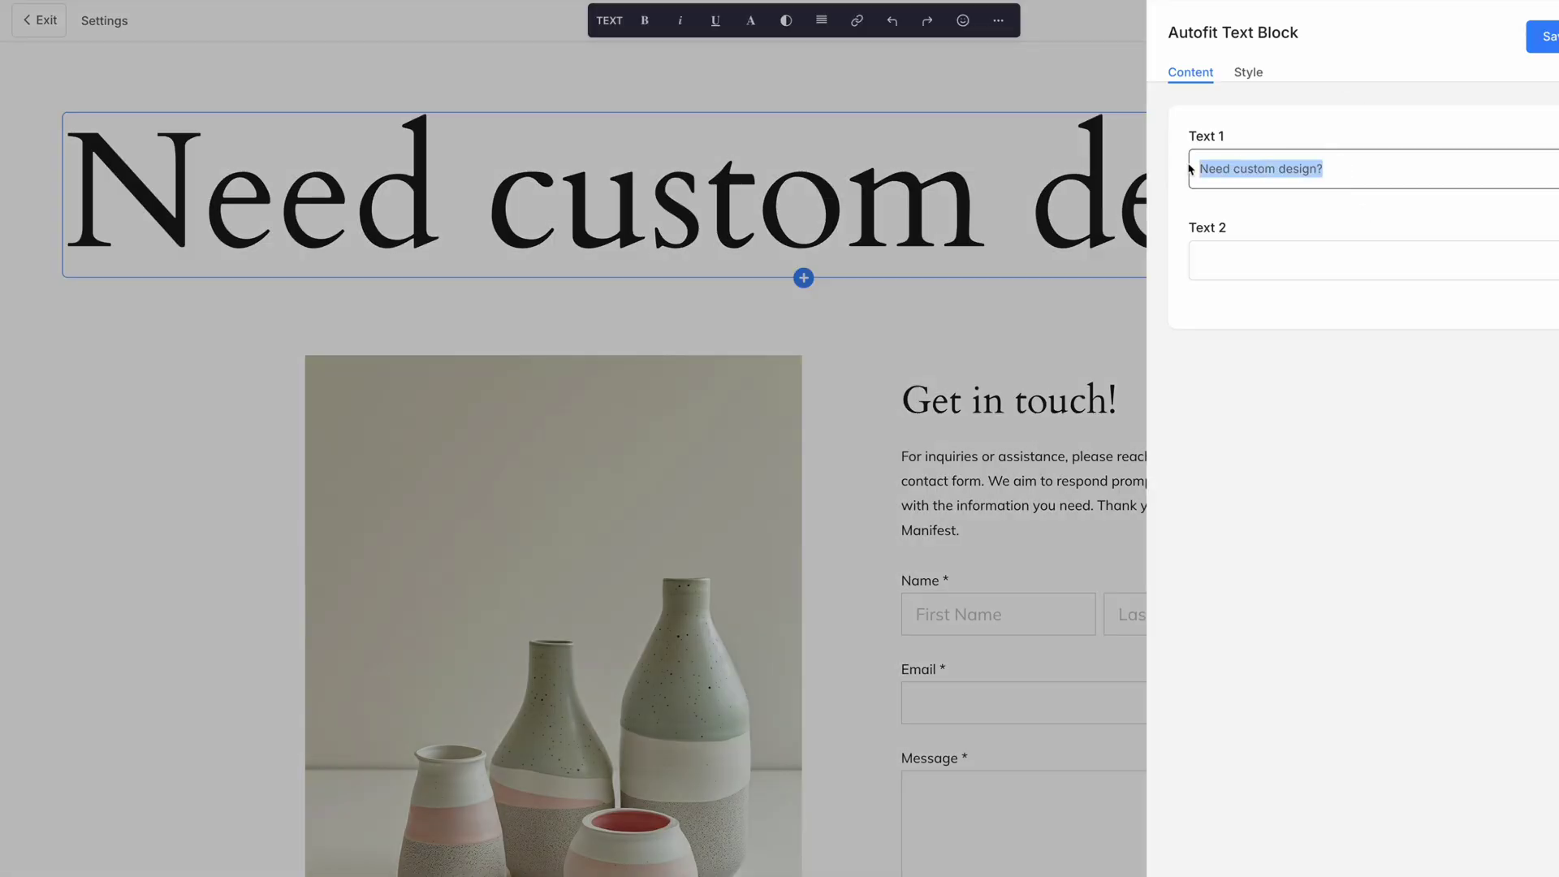
type("I need a custom portrait")
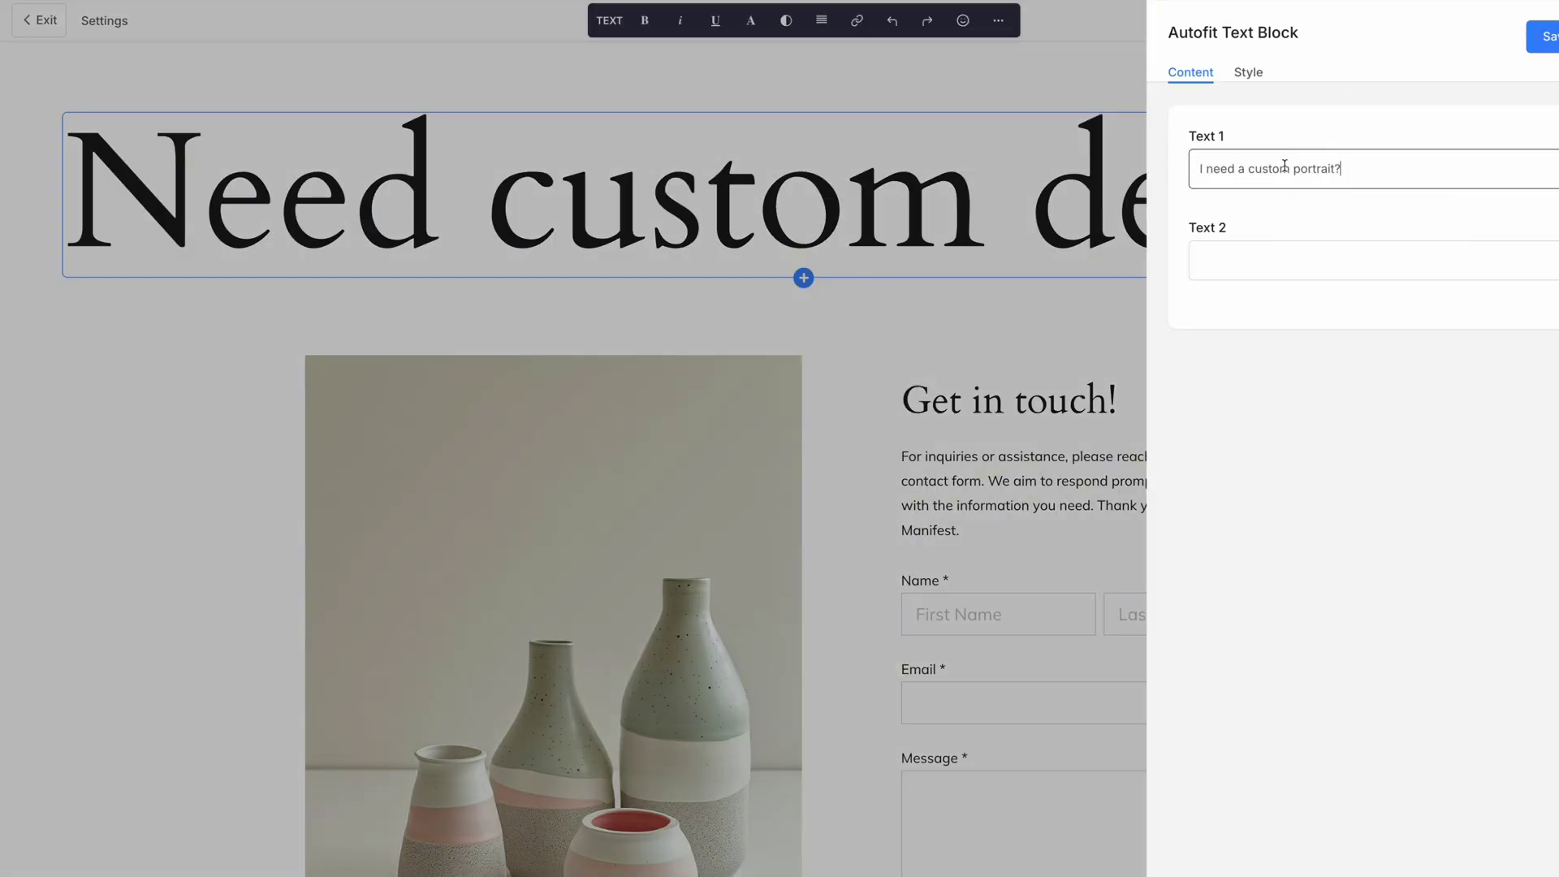
left_click_drag(1211, 166, 1199, 168)
type("N")
type("P")
left_click(1547, 36)
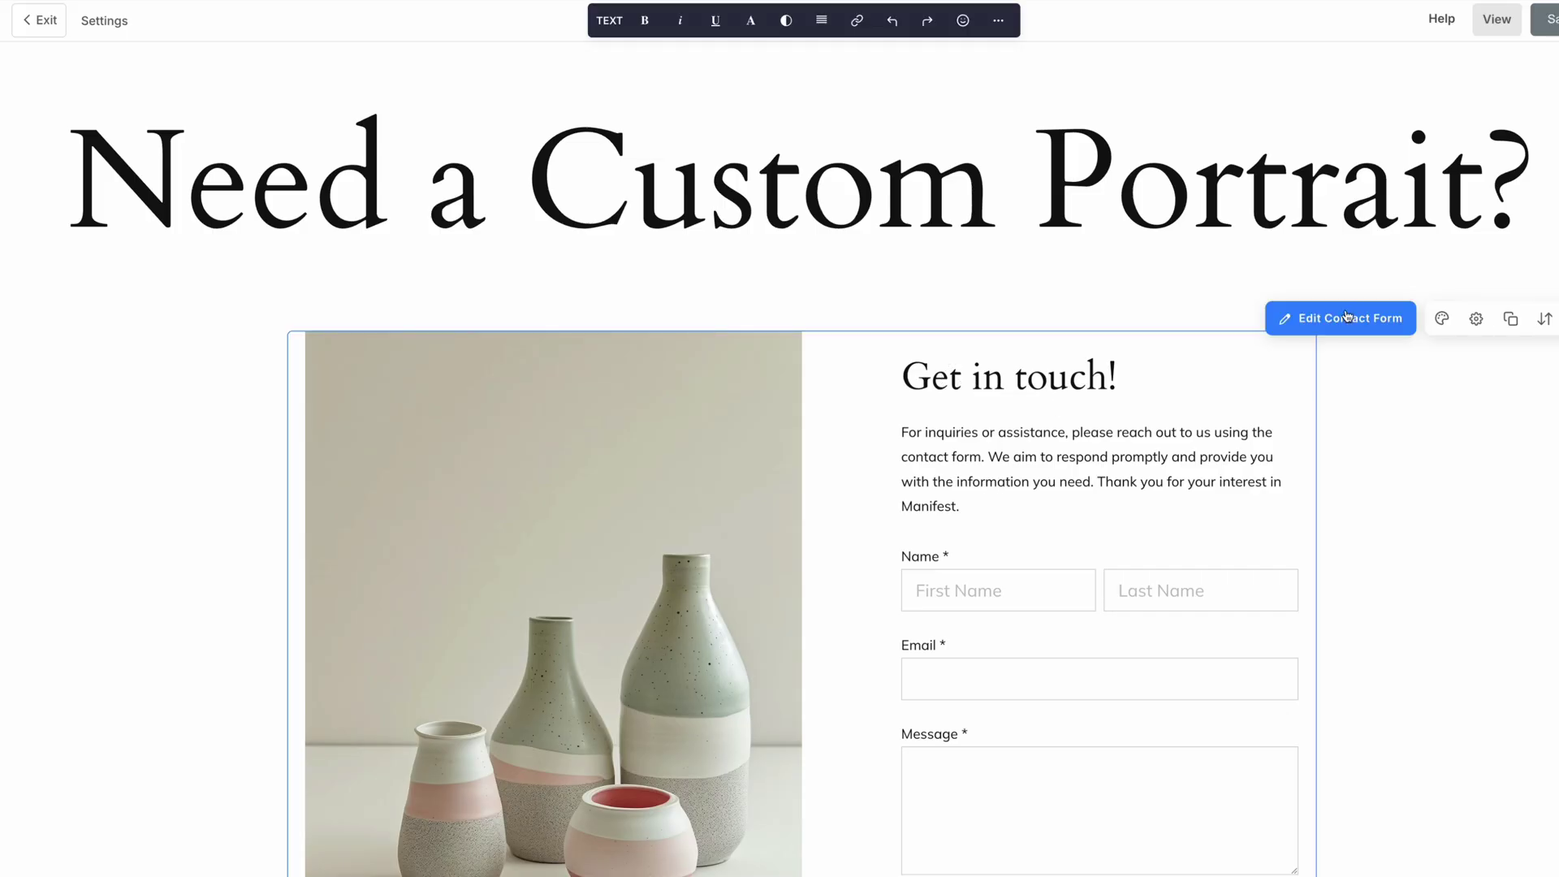
Change the contact form's title to "I'd love to paint your pet!".
left_click(1347, 317)
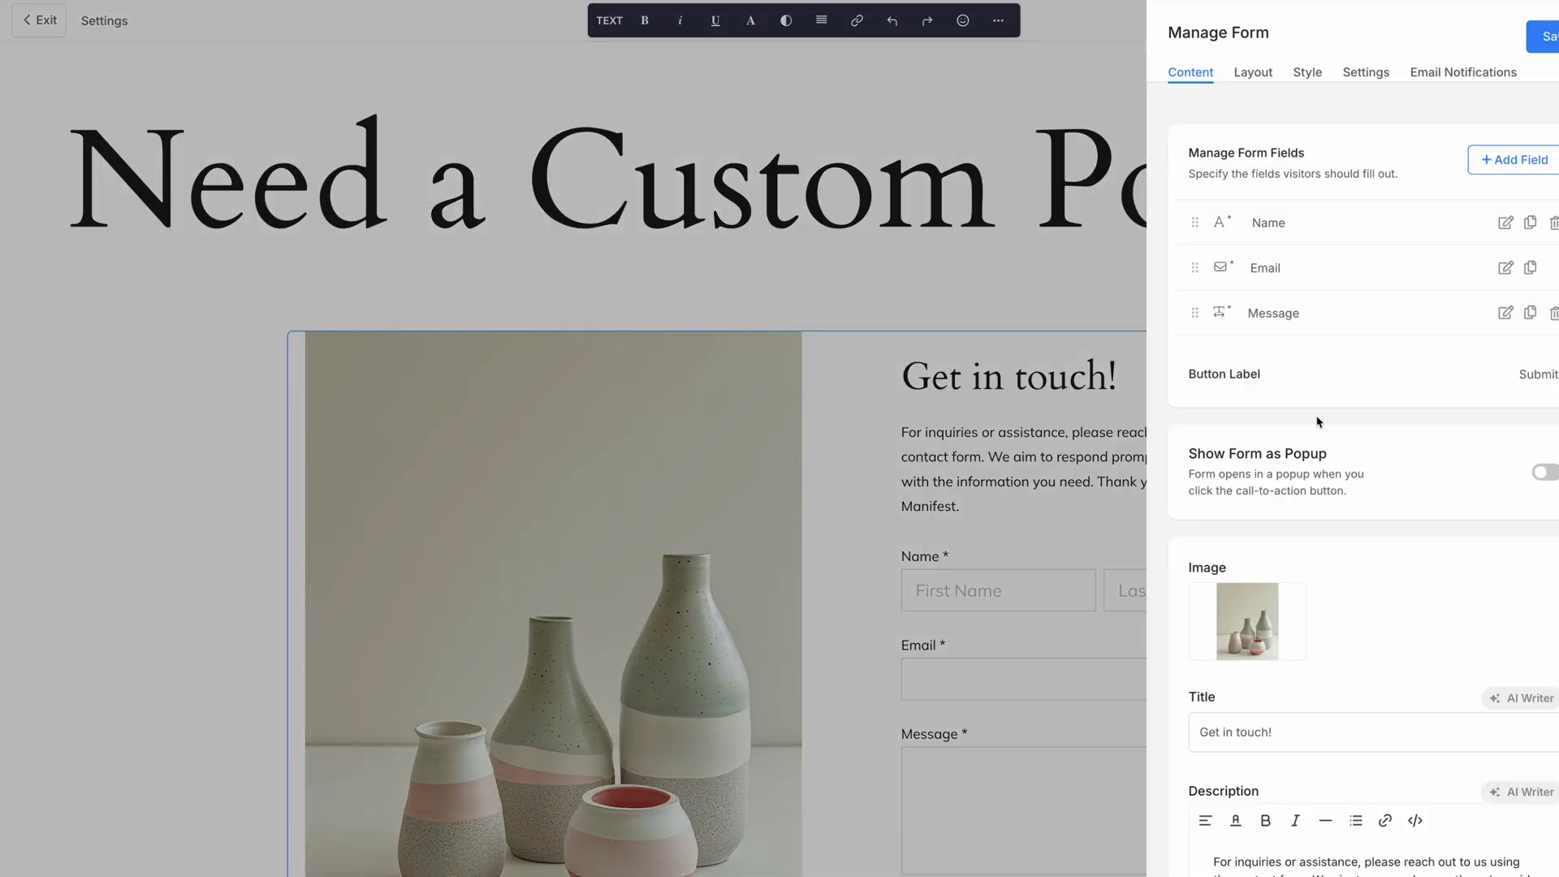
scroll(1373, 517, "down", 3)
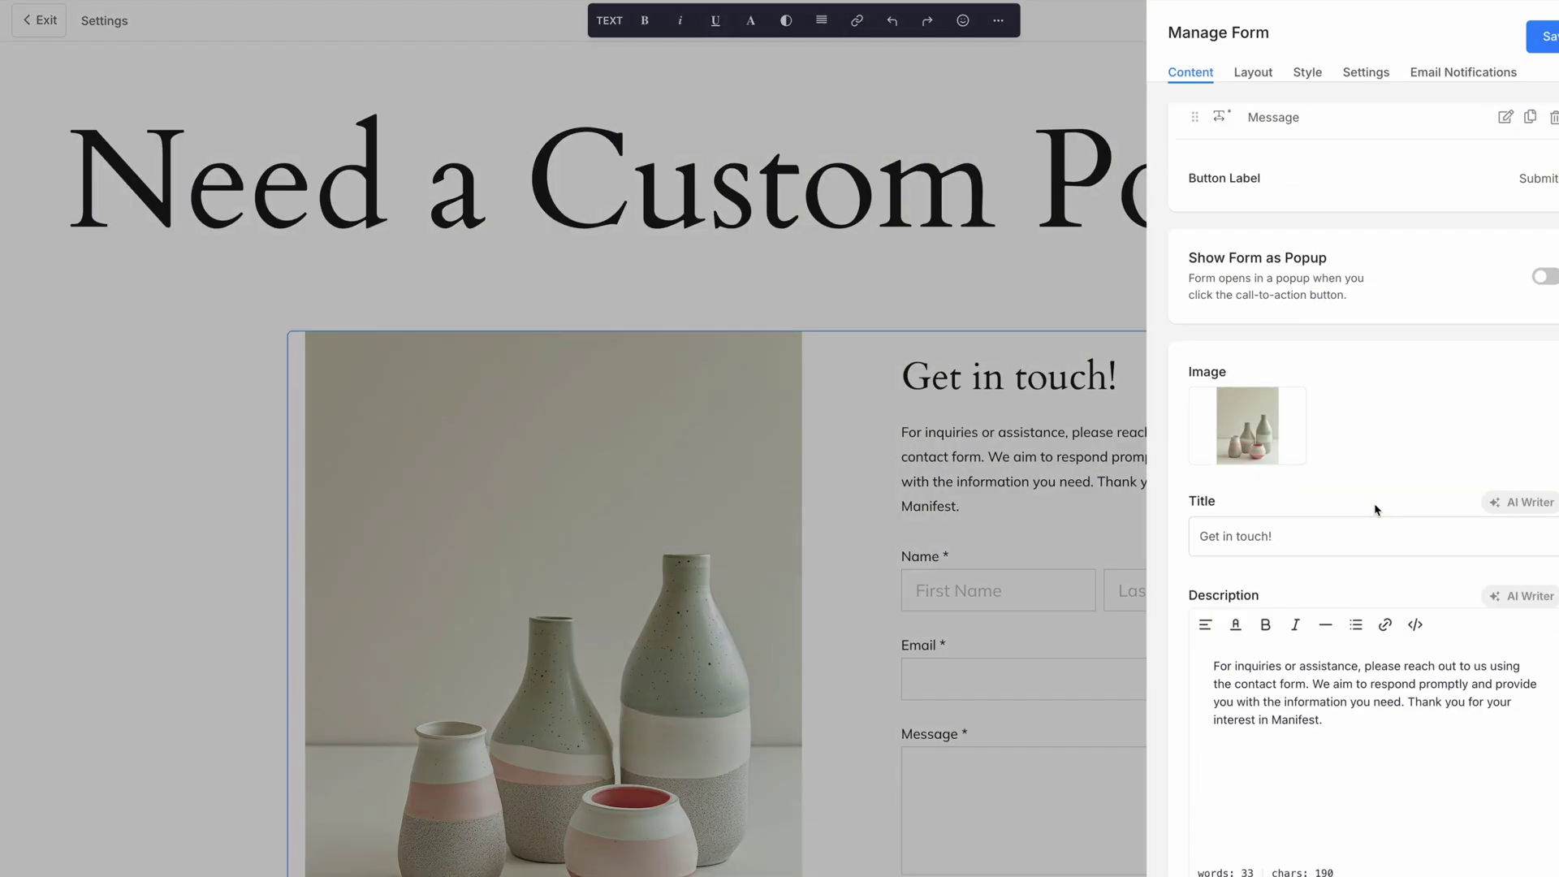
triple_click(1276, 536)
type("I'd love to paint your pet!")
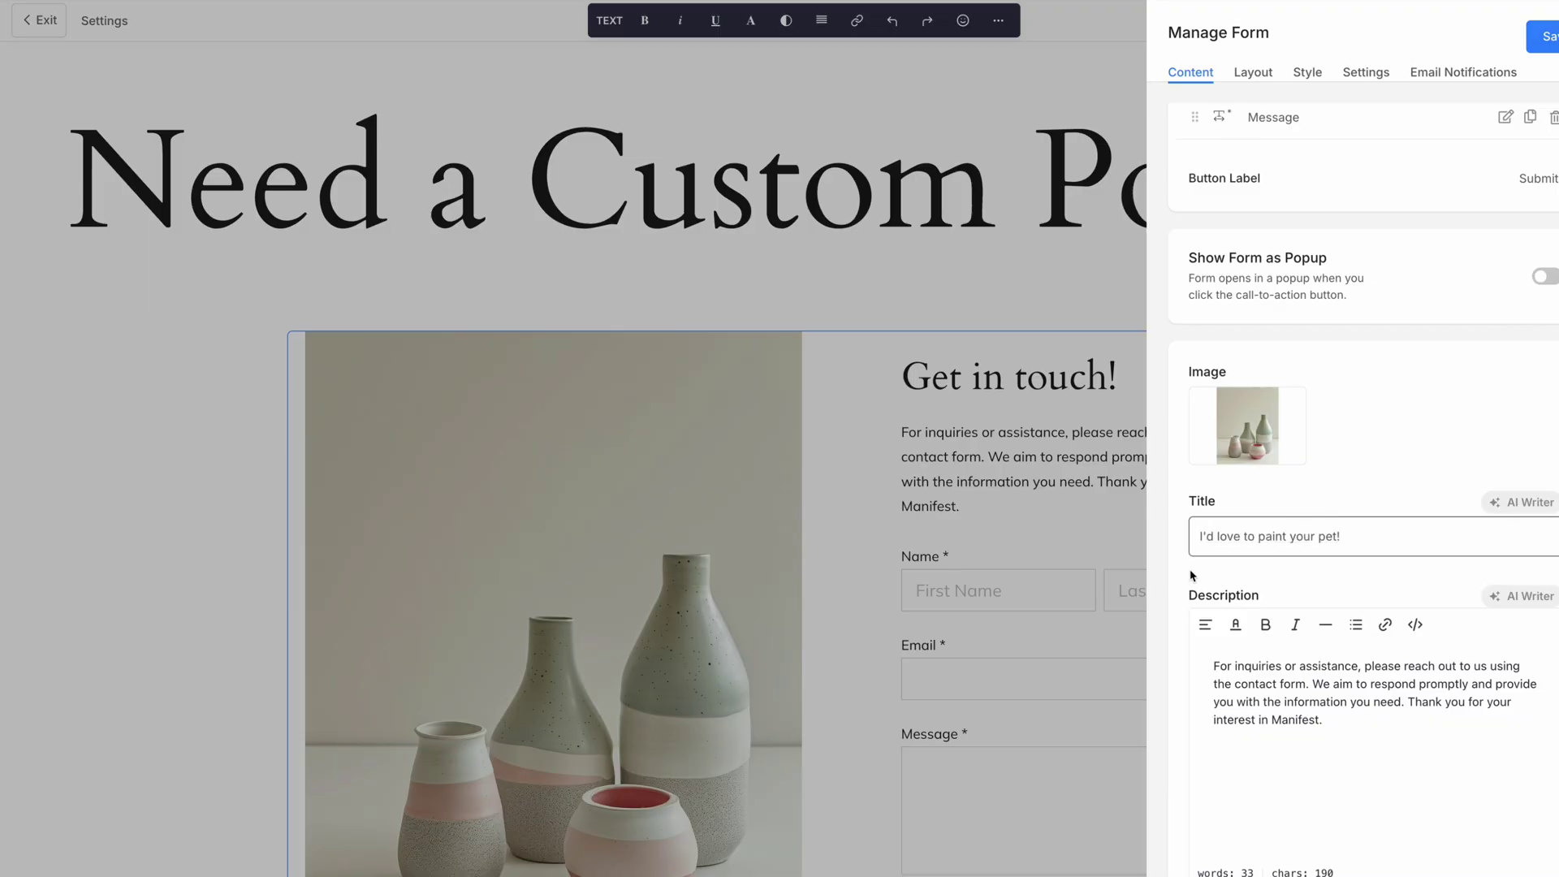
scroll(1267, 626, "down", 1)
Switch to ChatGPT, request one paragraph about using the form below to order a pet painting, and bring the reply back to the Contact page.
key("super+Tab")
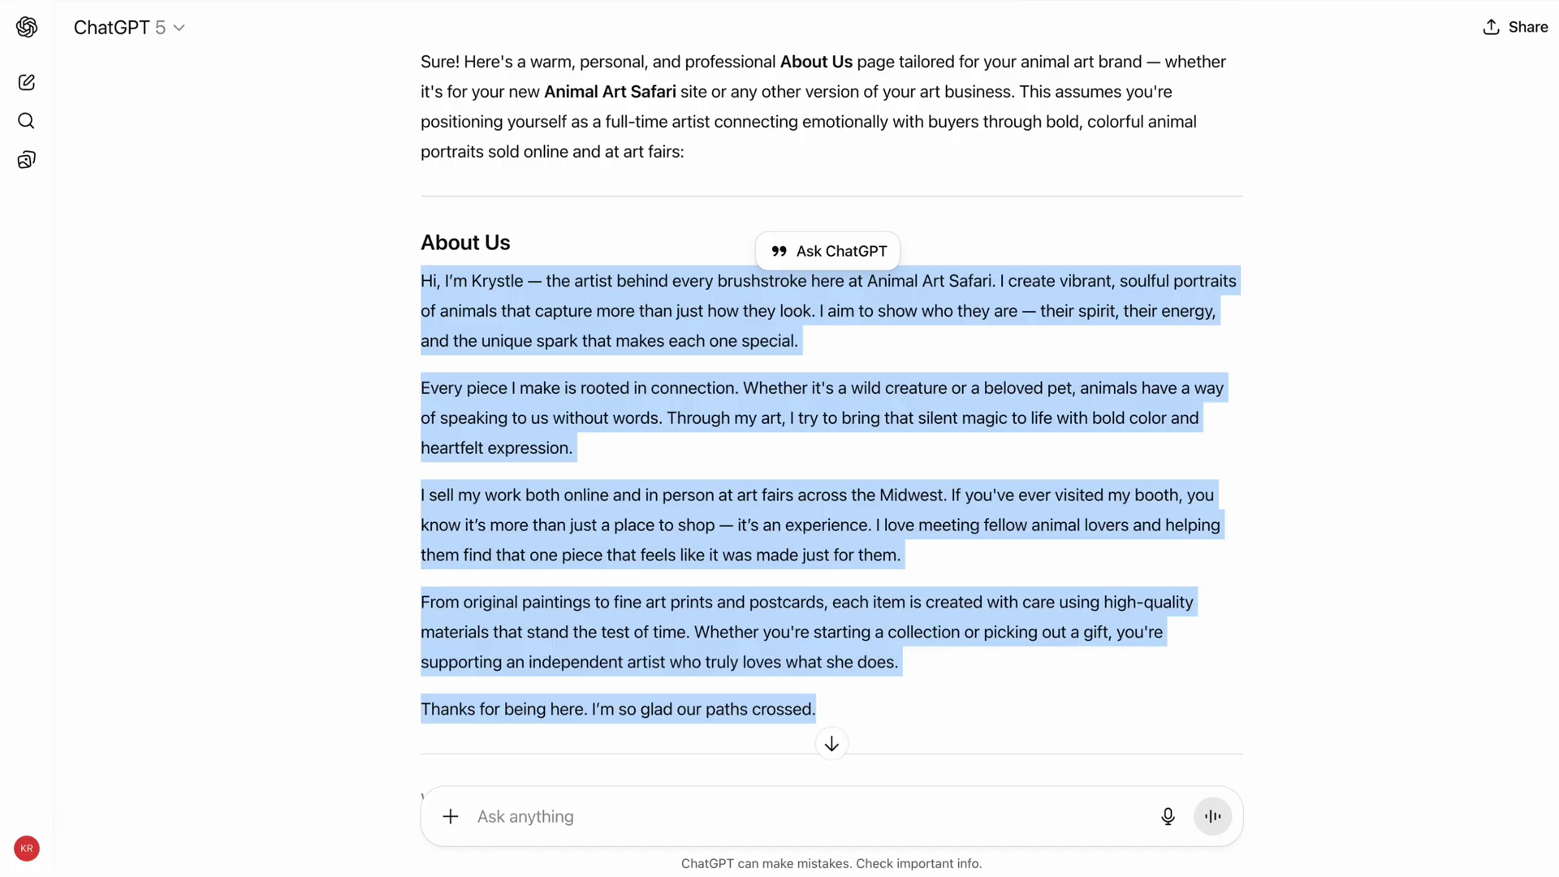
left_click(682, 808)
type("Write one paragraph about how they can contact me using the form below if they would like me to paint their pet and then I will get back to them")
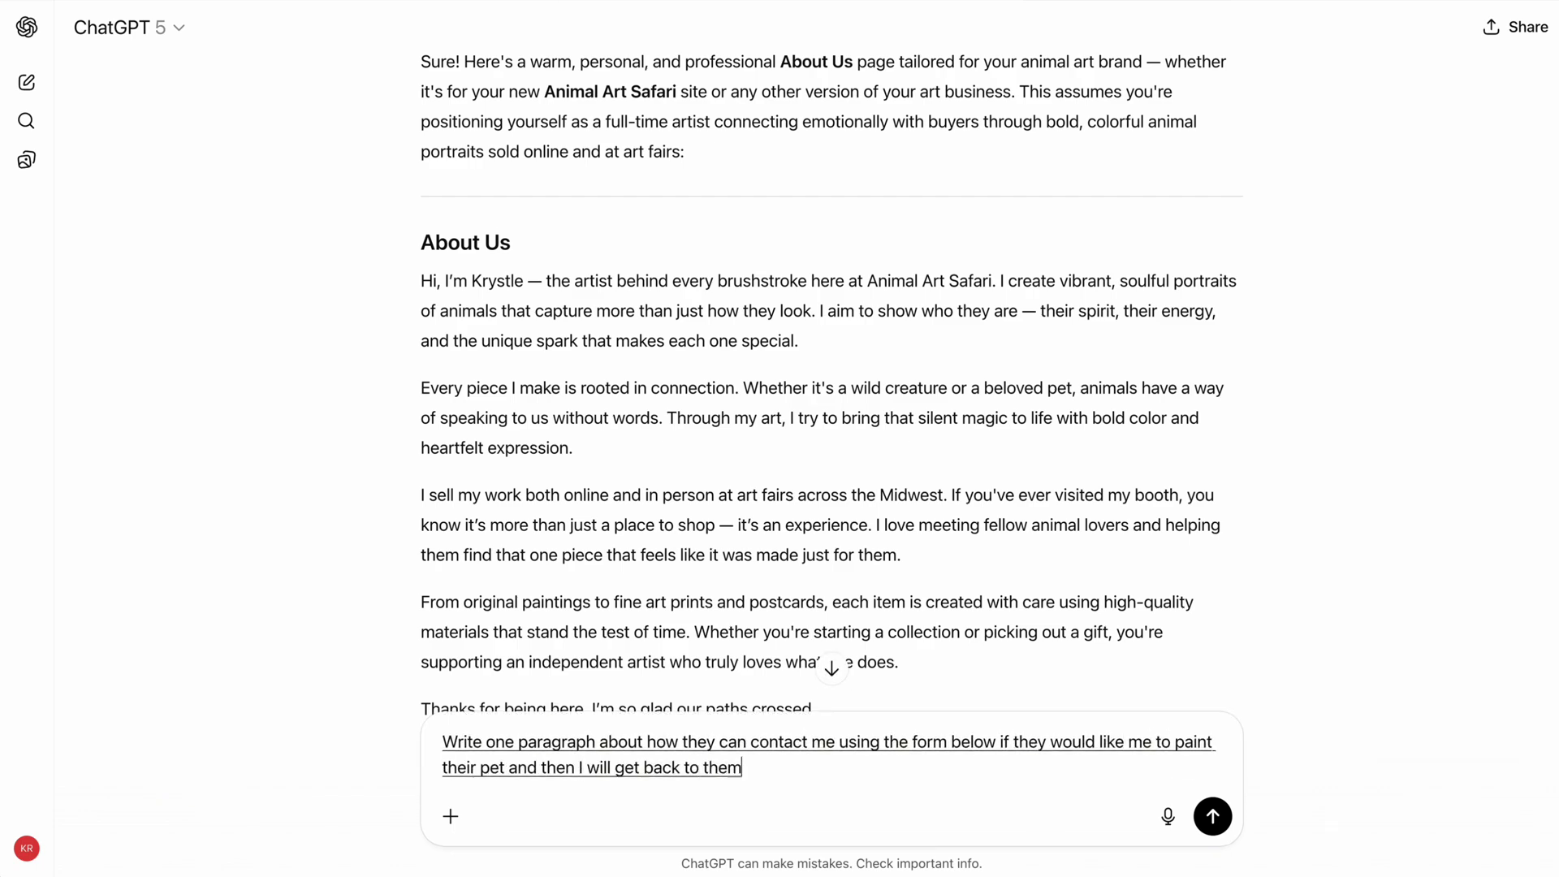
key("Return")
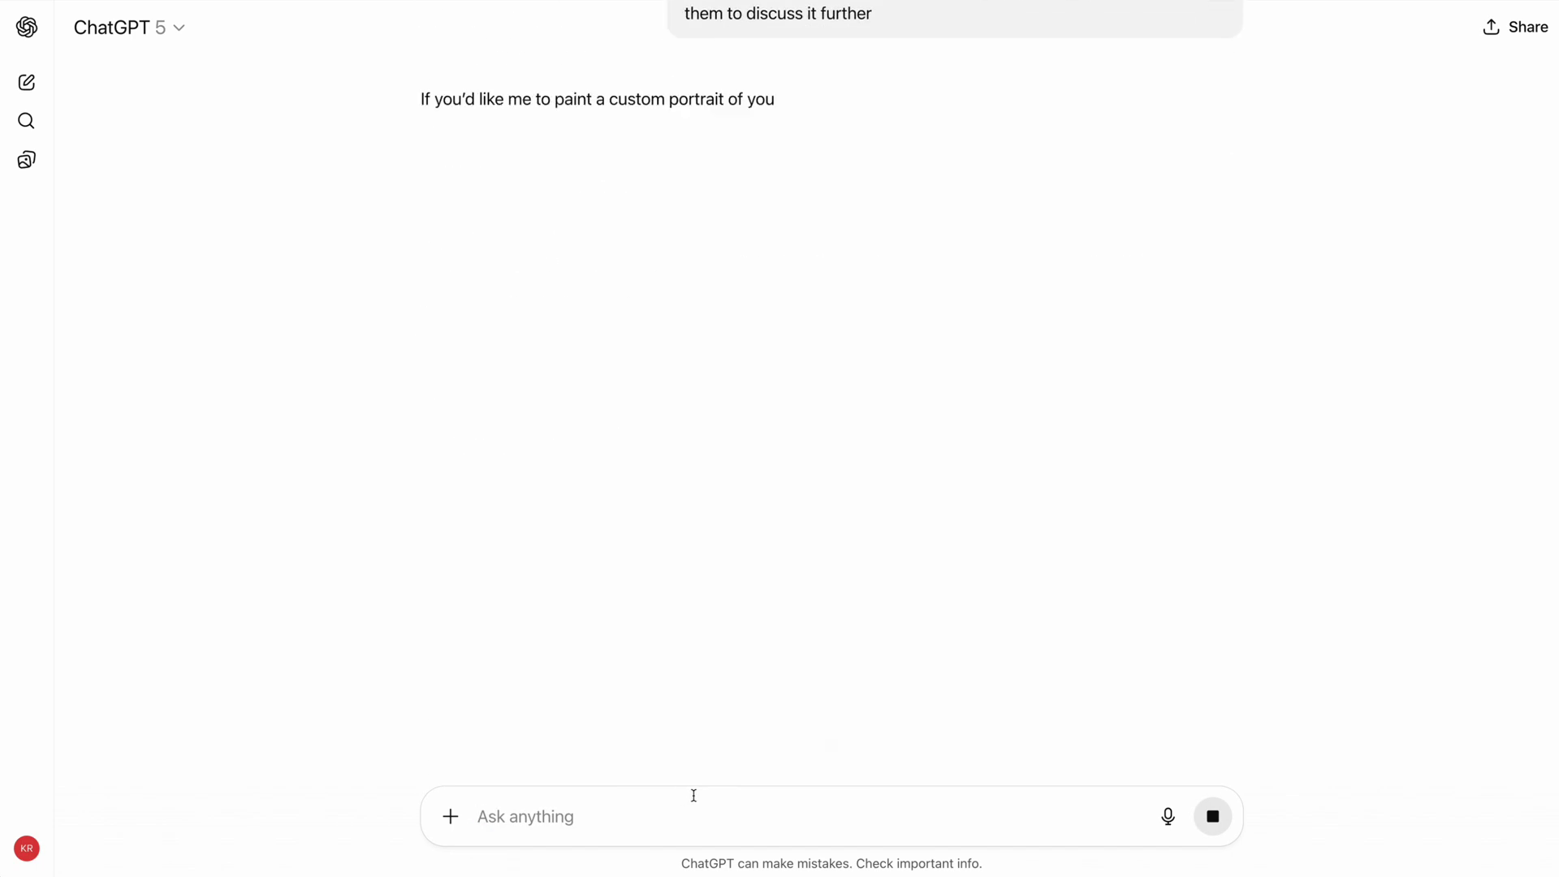
left_click_drag(630, 296, 400, 94)
key("super+Tab")
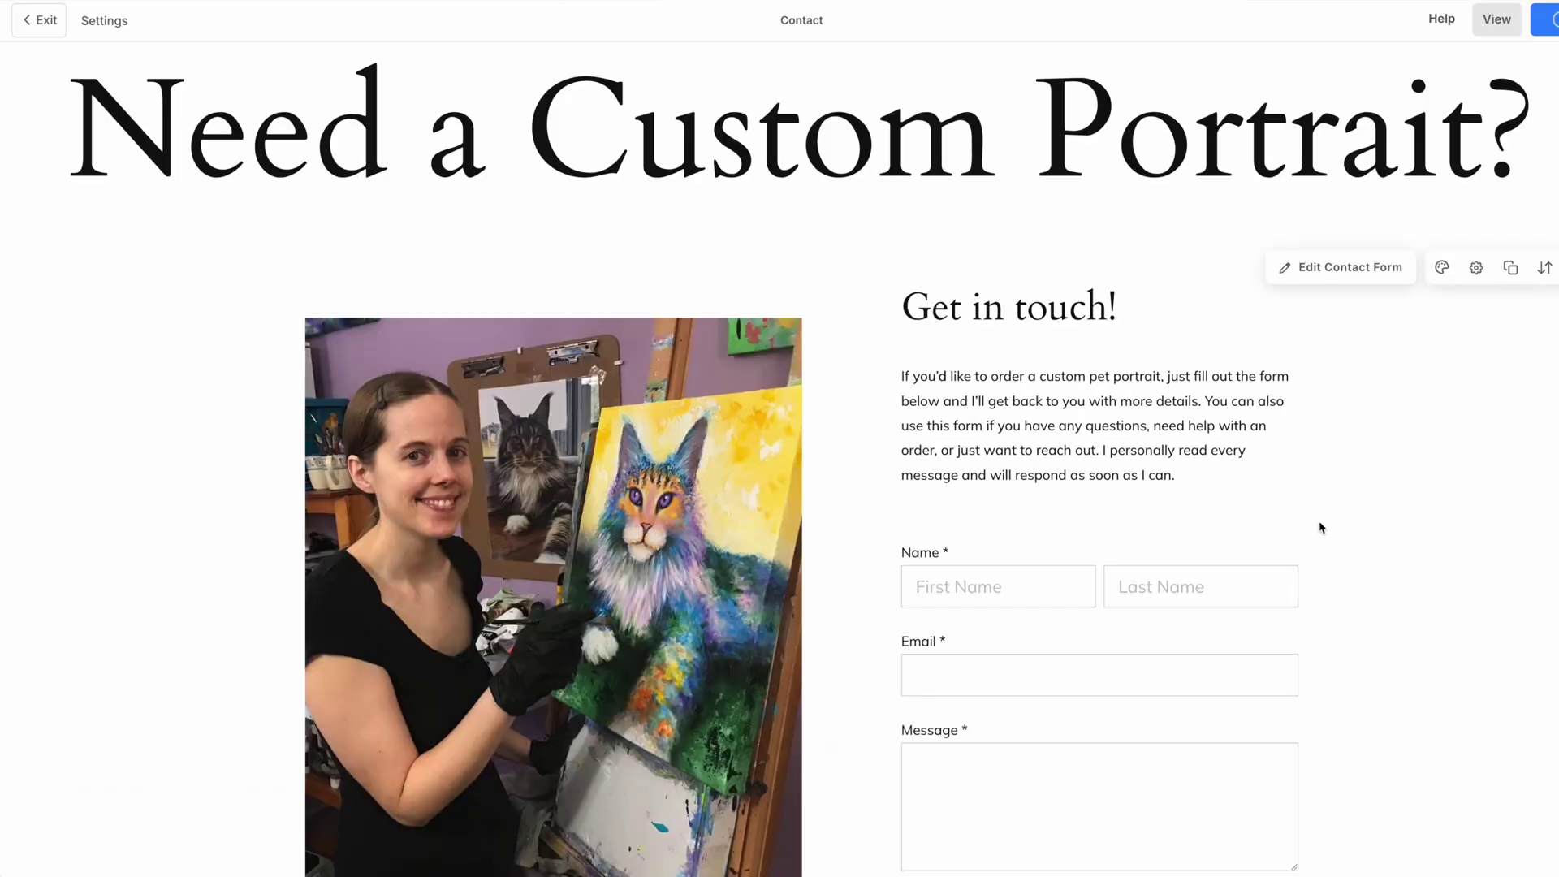
Browse the Logos and Biolinks designs among the sections that can be added to the Contact page.
scroll(1321, 525, "up", 1)
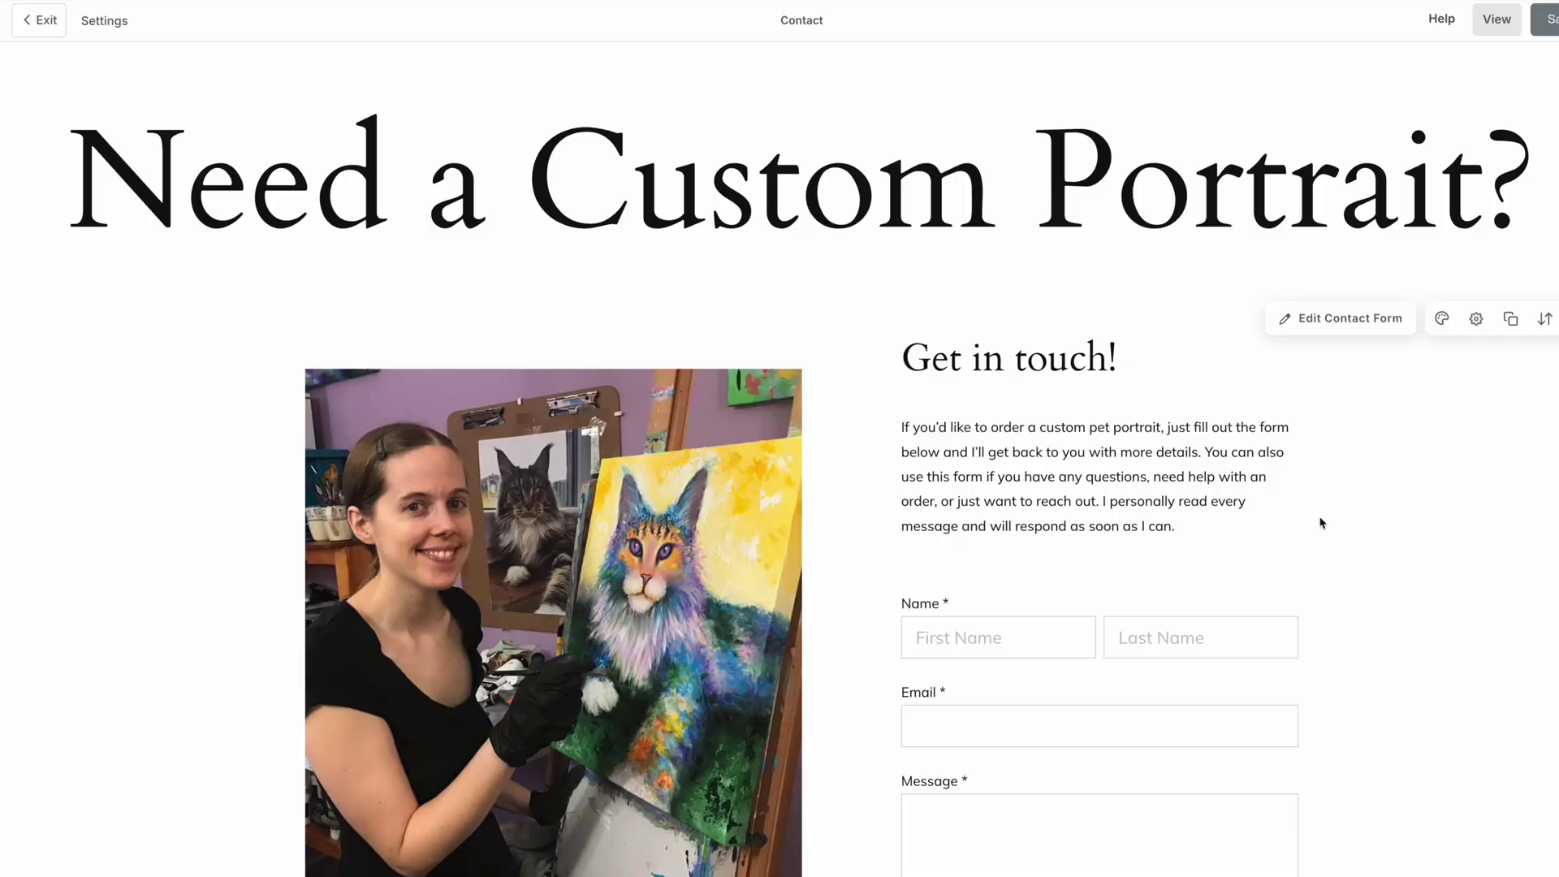
scroll(1321, 523, "down", 8)
left_click(805, 439)
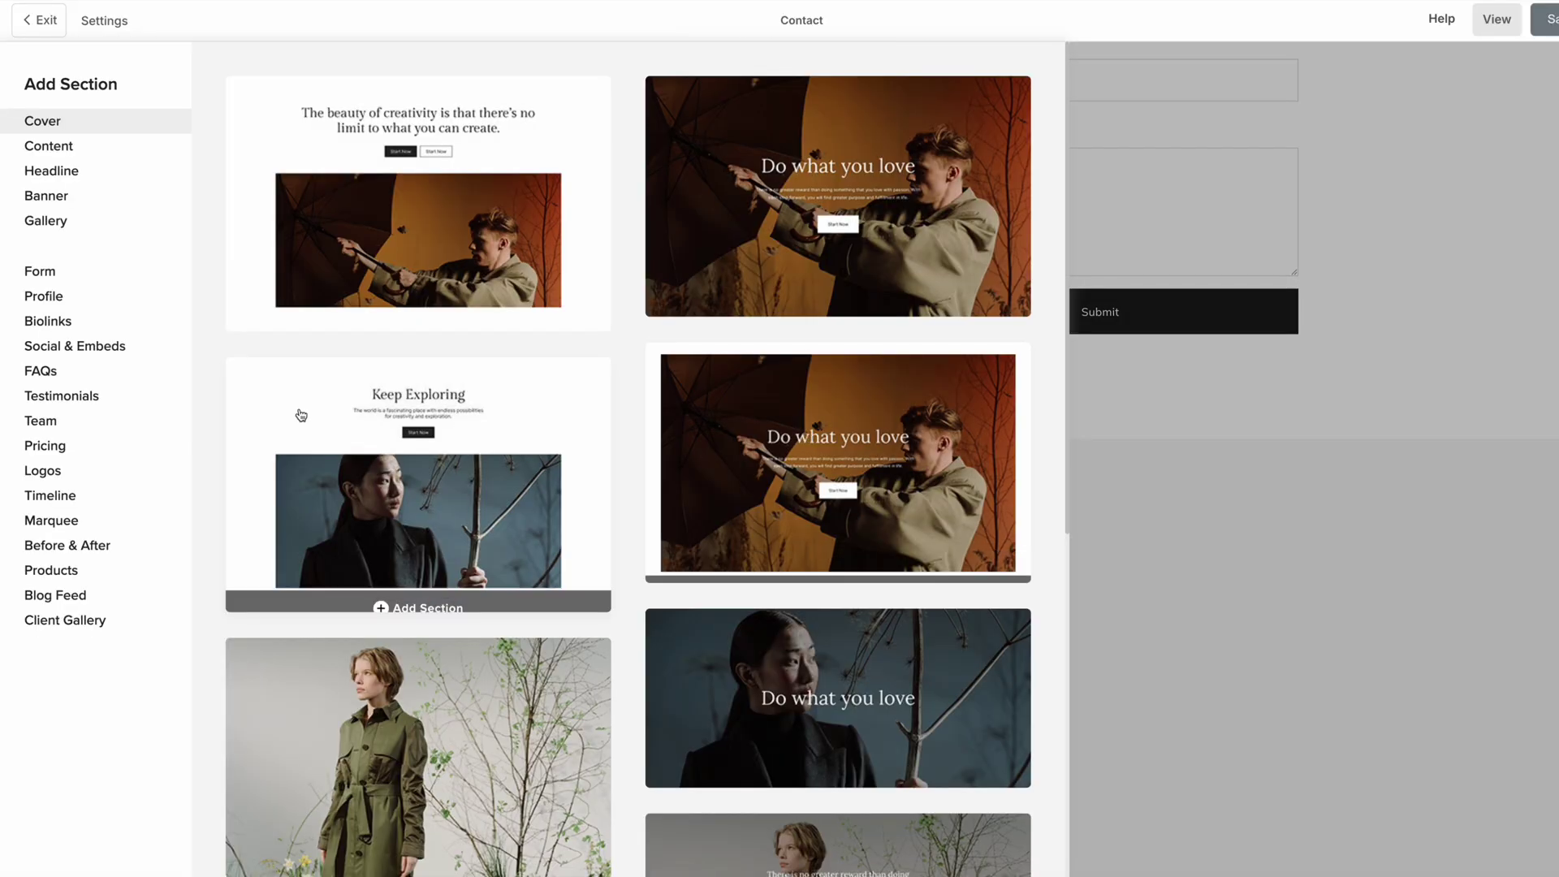
left_click(38, 474)
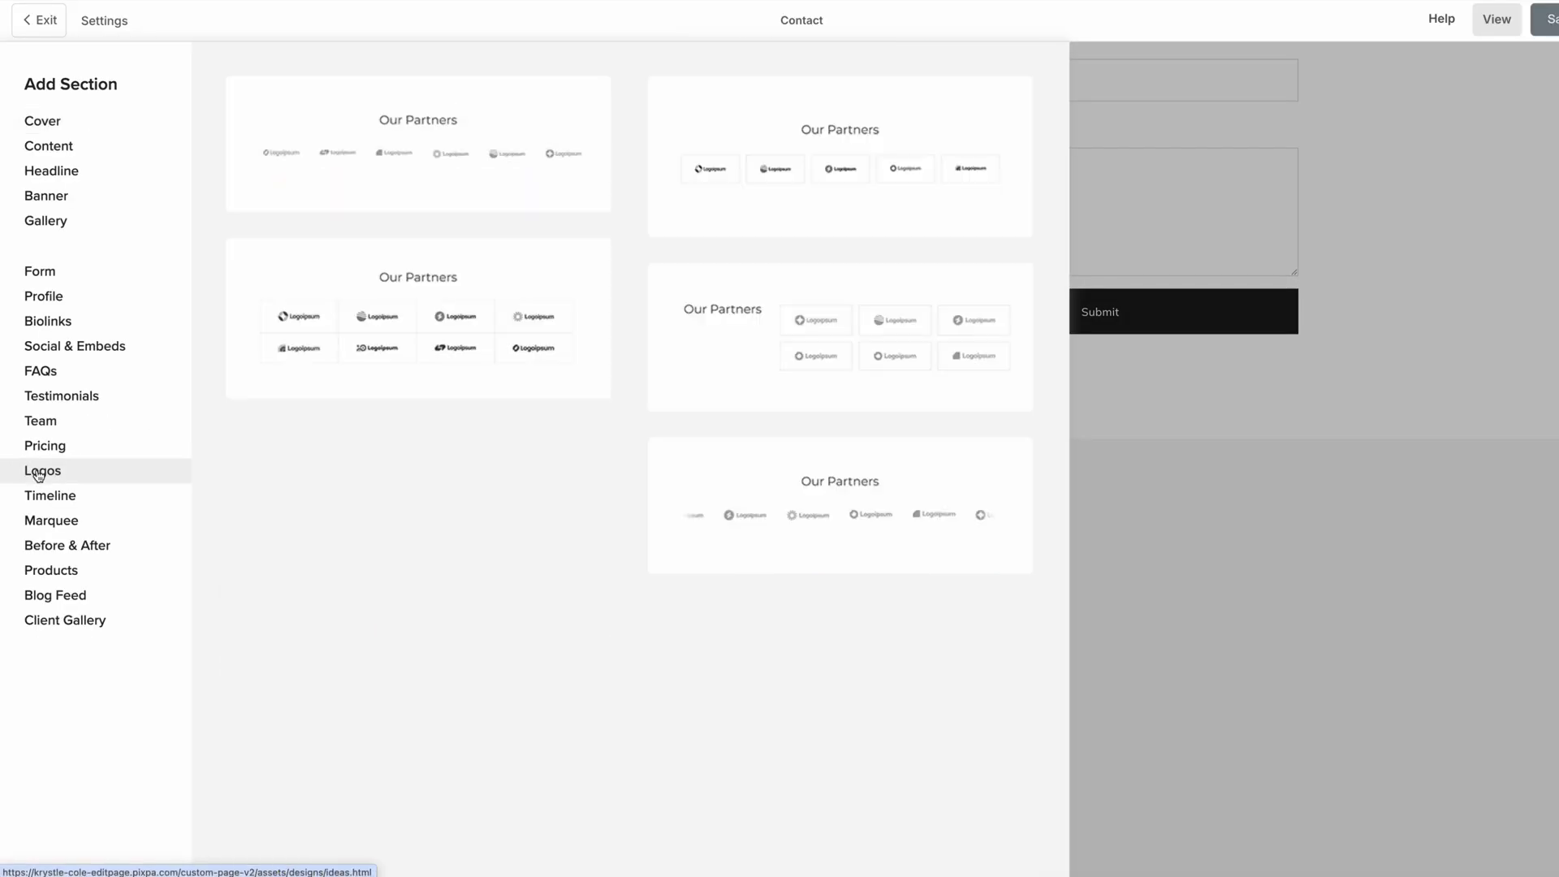
left_click(42, 321)
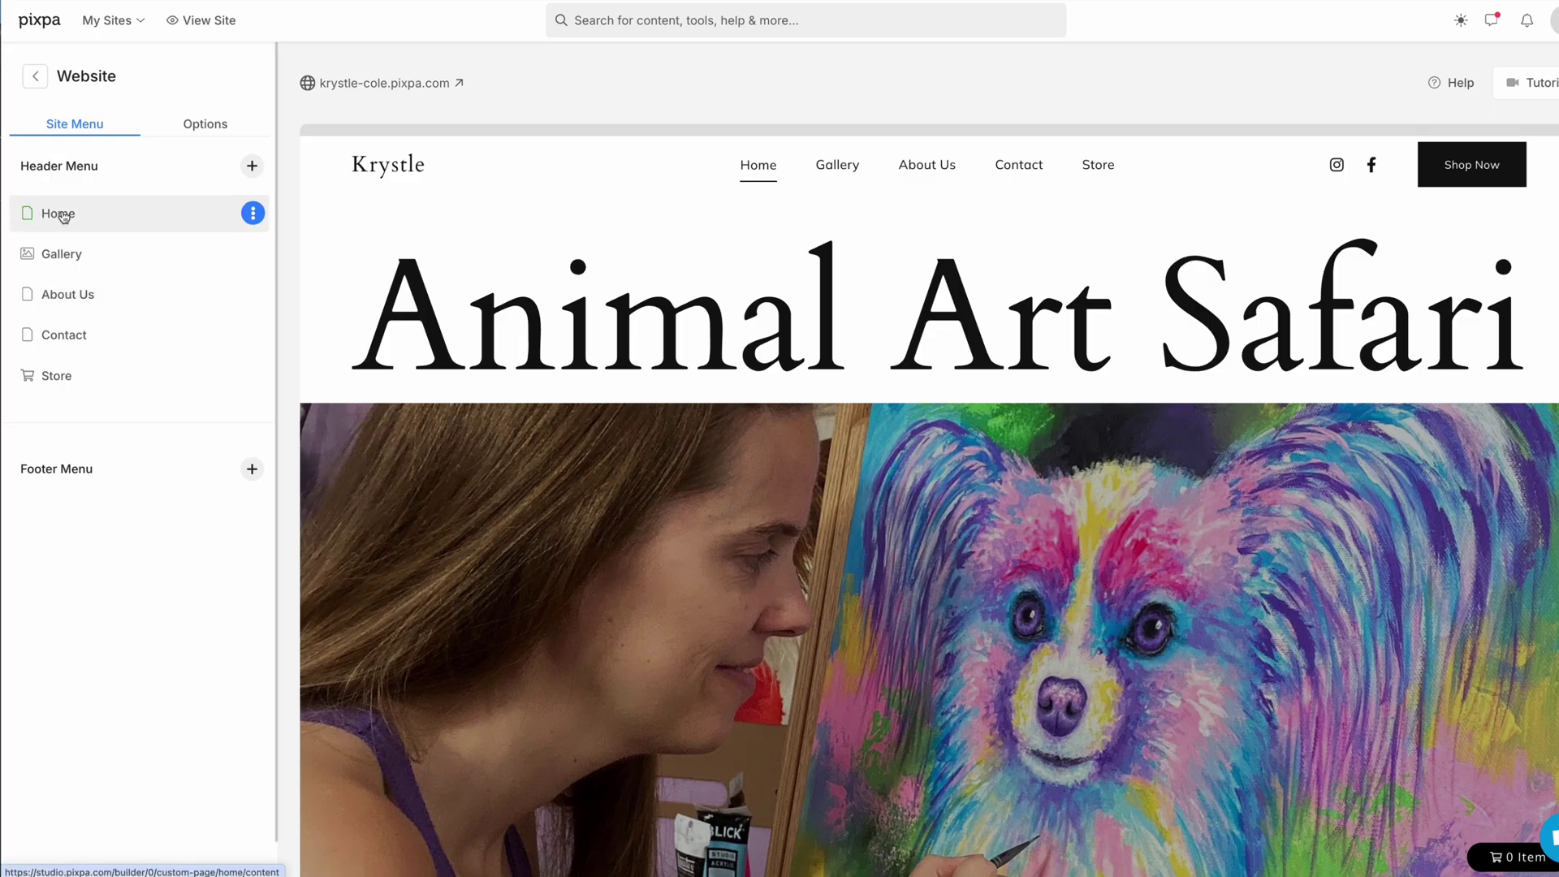
Examine the content, layout, style, settings and email notification options of the Home page's newsletter sign-up section.
left_click(59, 212)
scroll(810, 455, "down", 10)
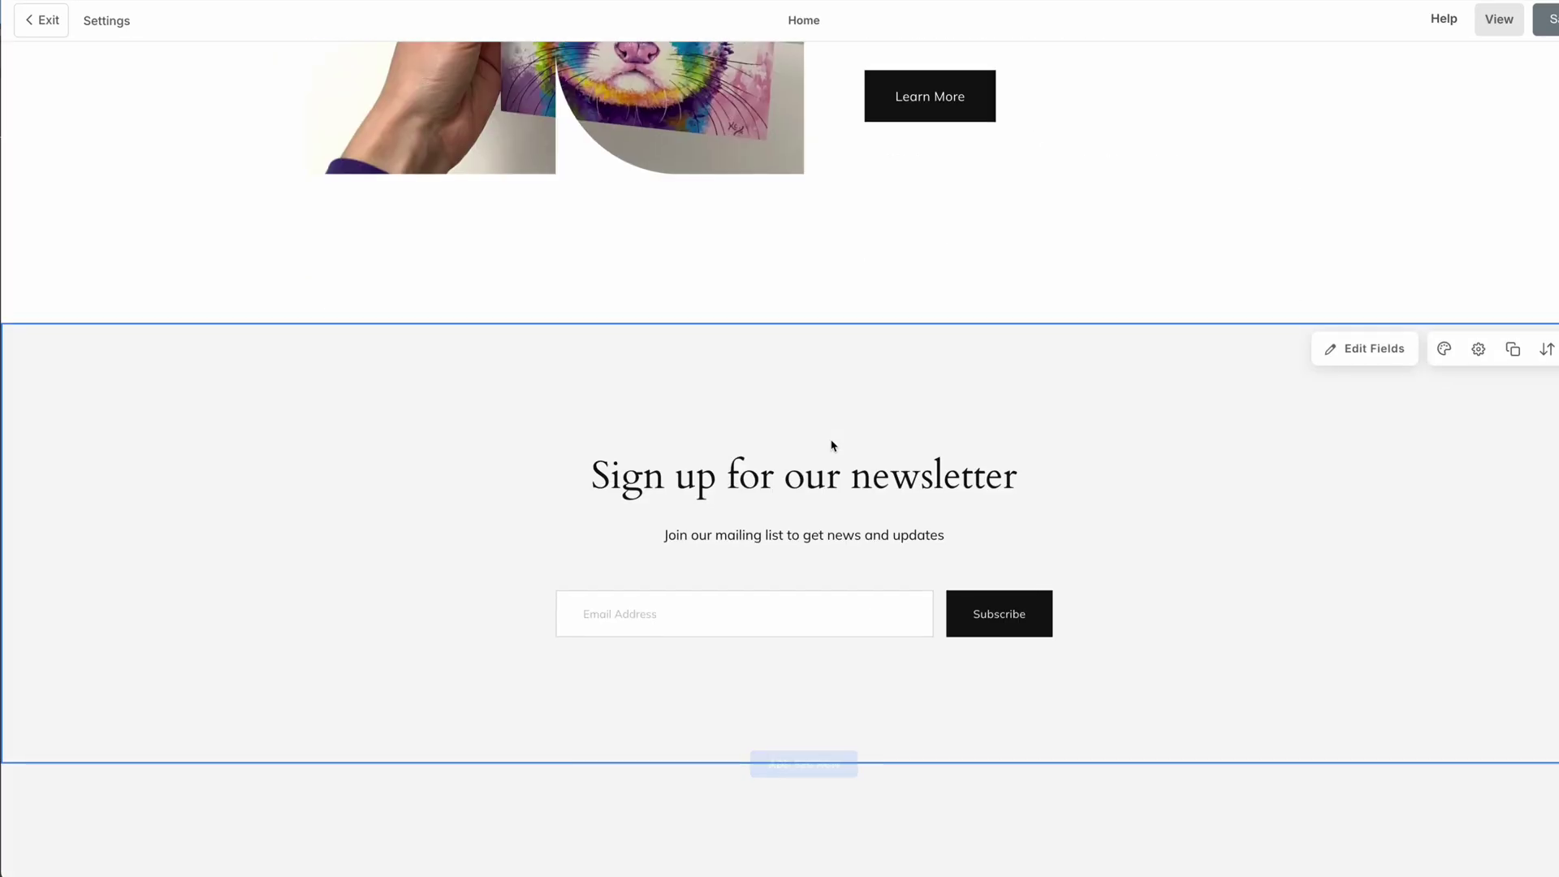
left_click(1317, 358)
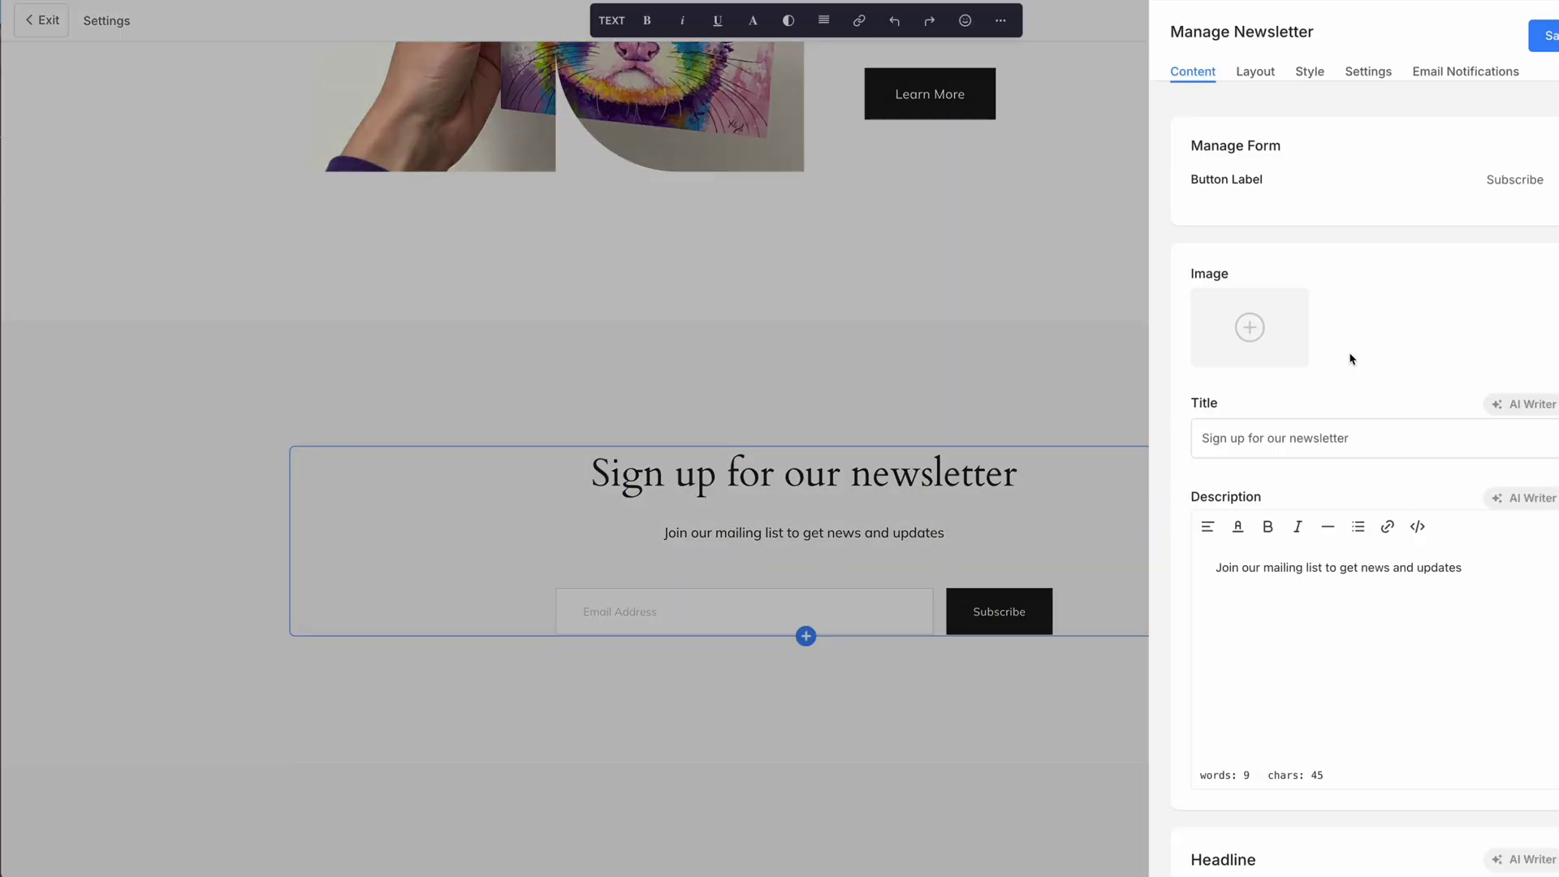
left_click(1255, 73)
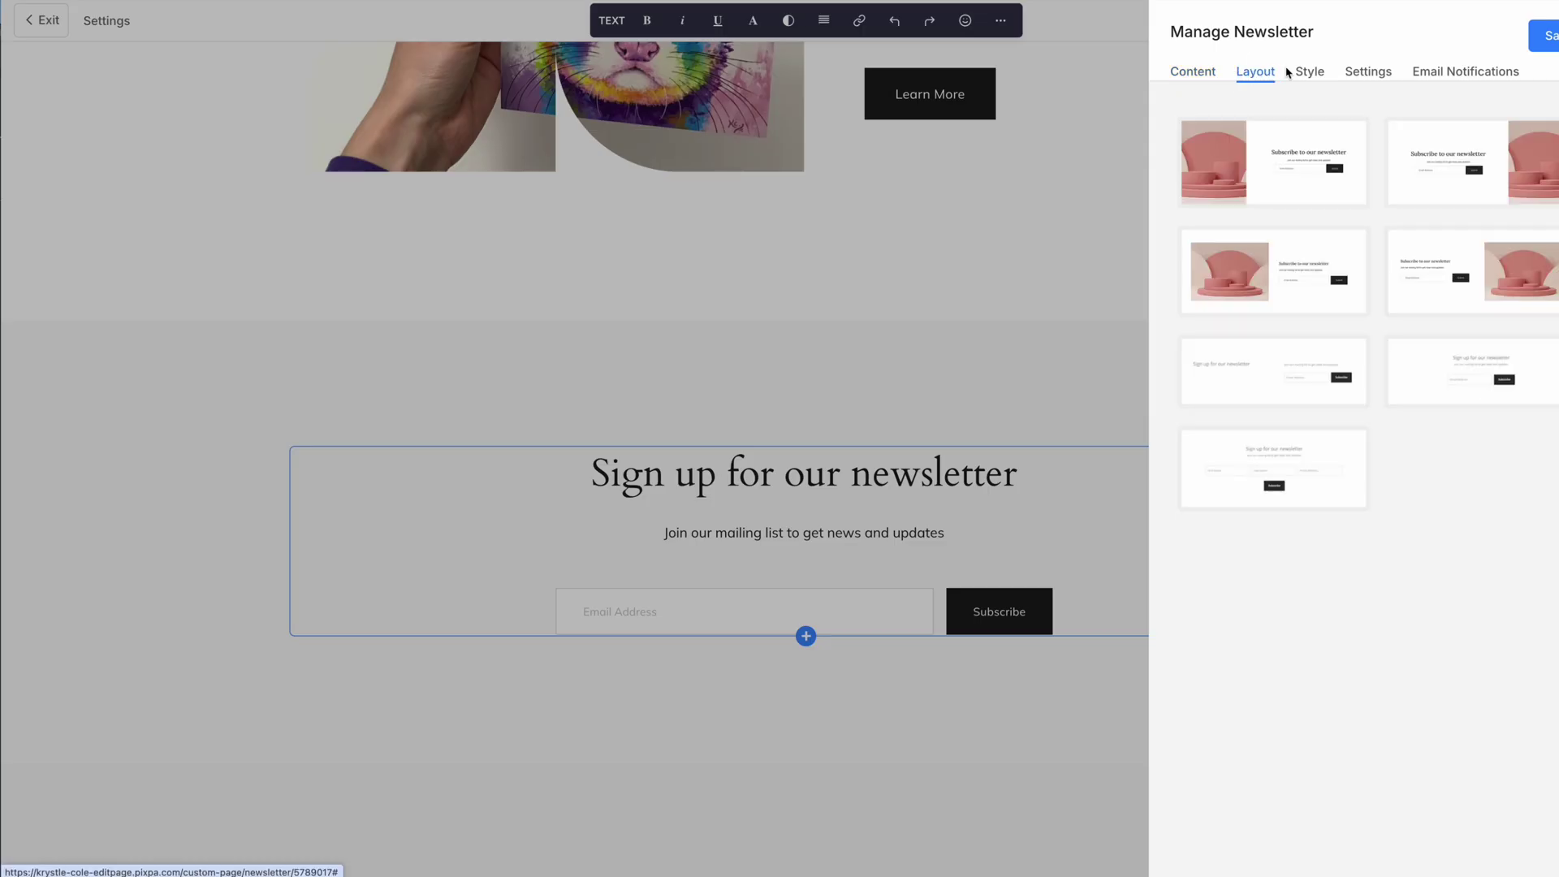
left_click(1308, 74)
left_click(1354, 73)
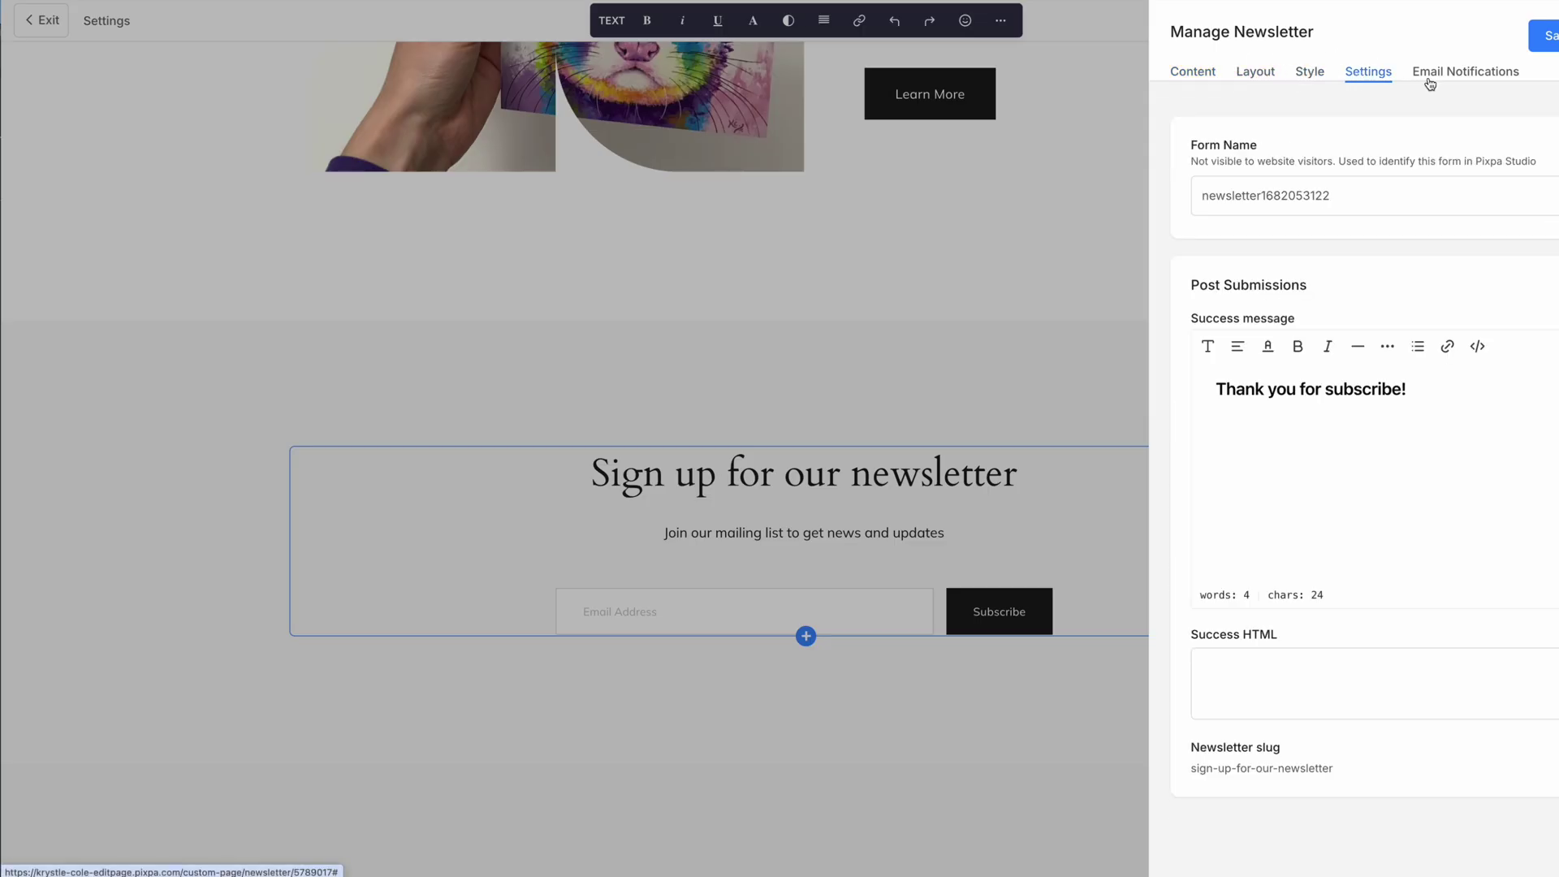
left_click(1455, 75)
left_click(1191, 78)
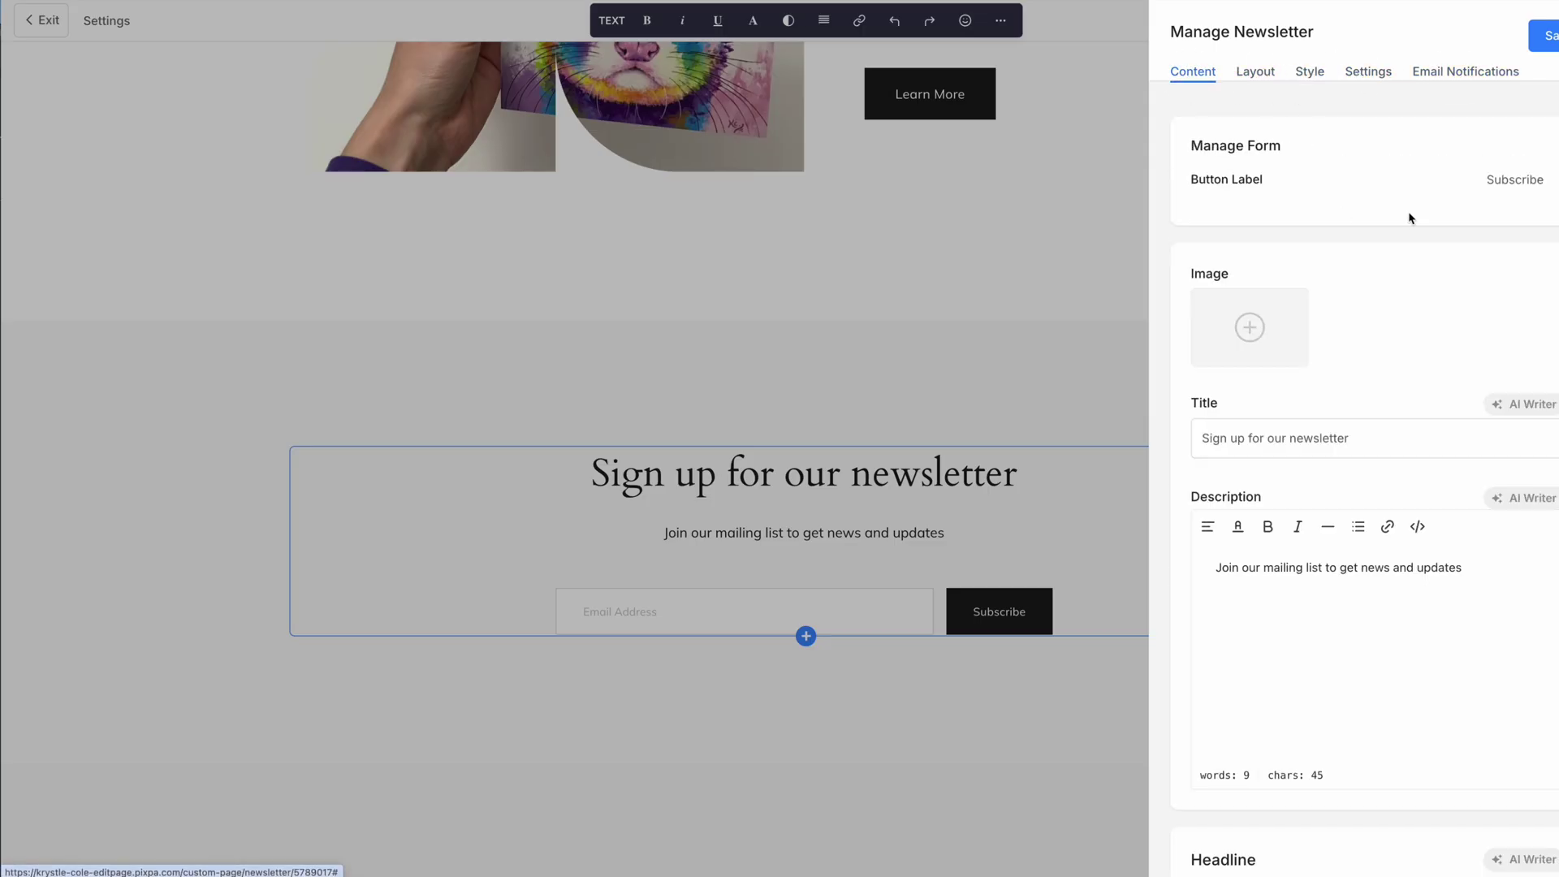
scroll(1421, 641, "down", 5)
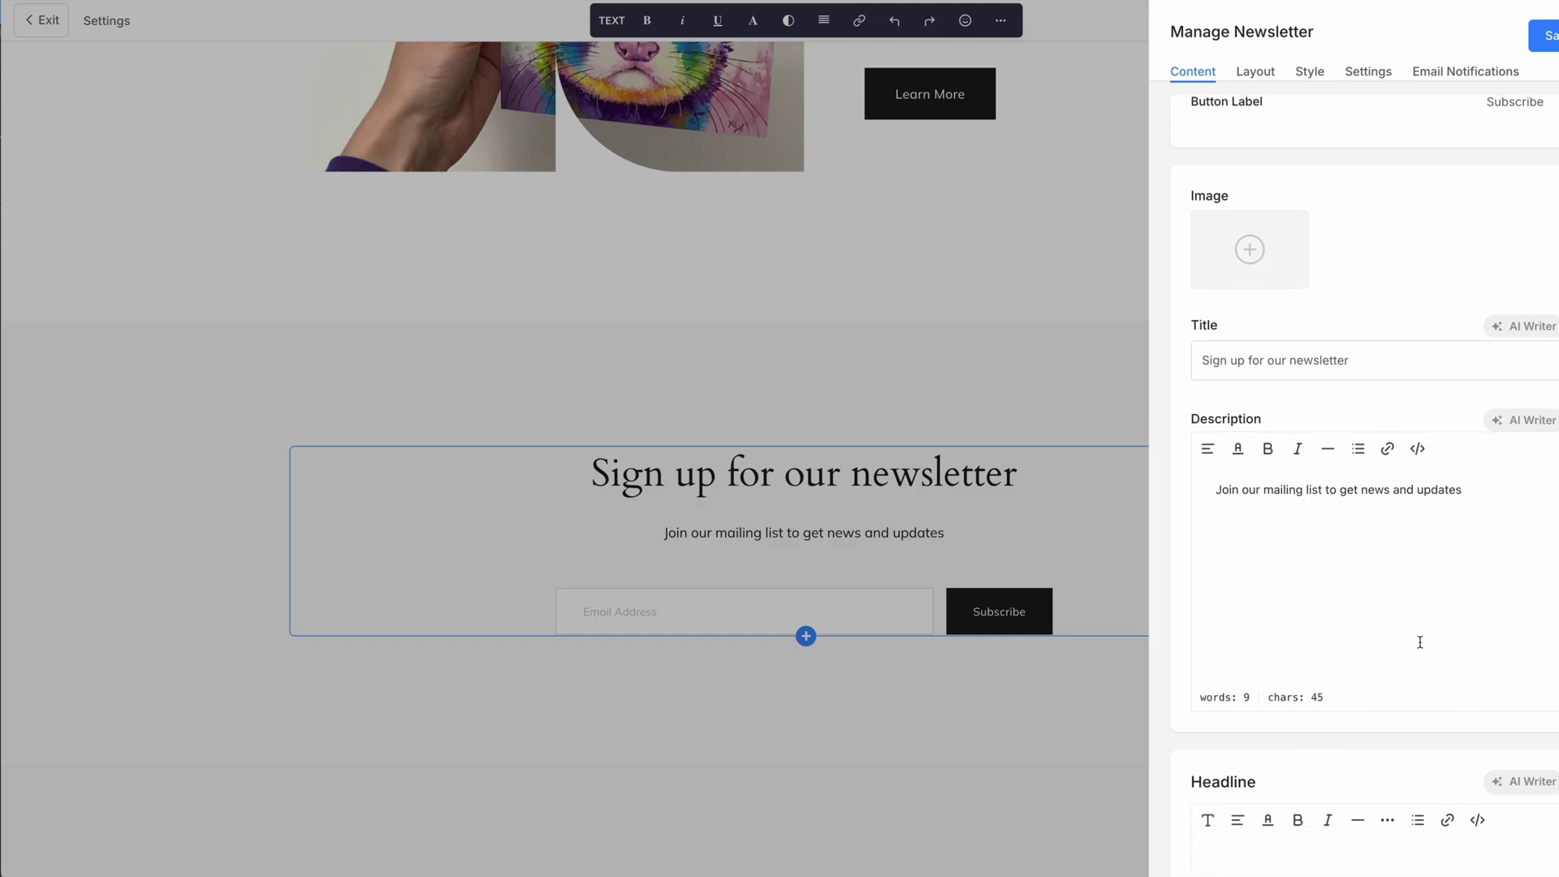
scroll(1411, 645, "up", 2)
scroll(1407, 642, "up", 4)
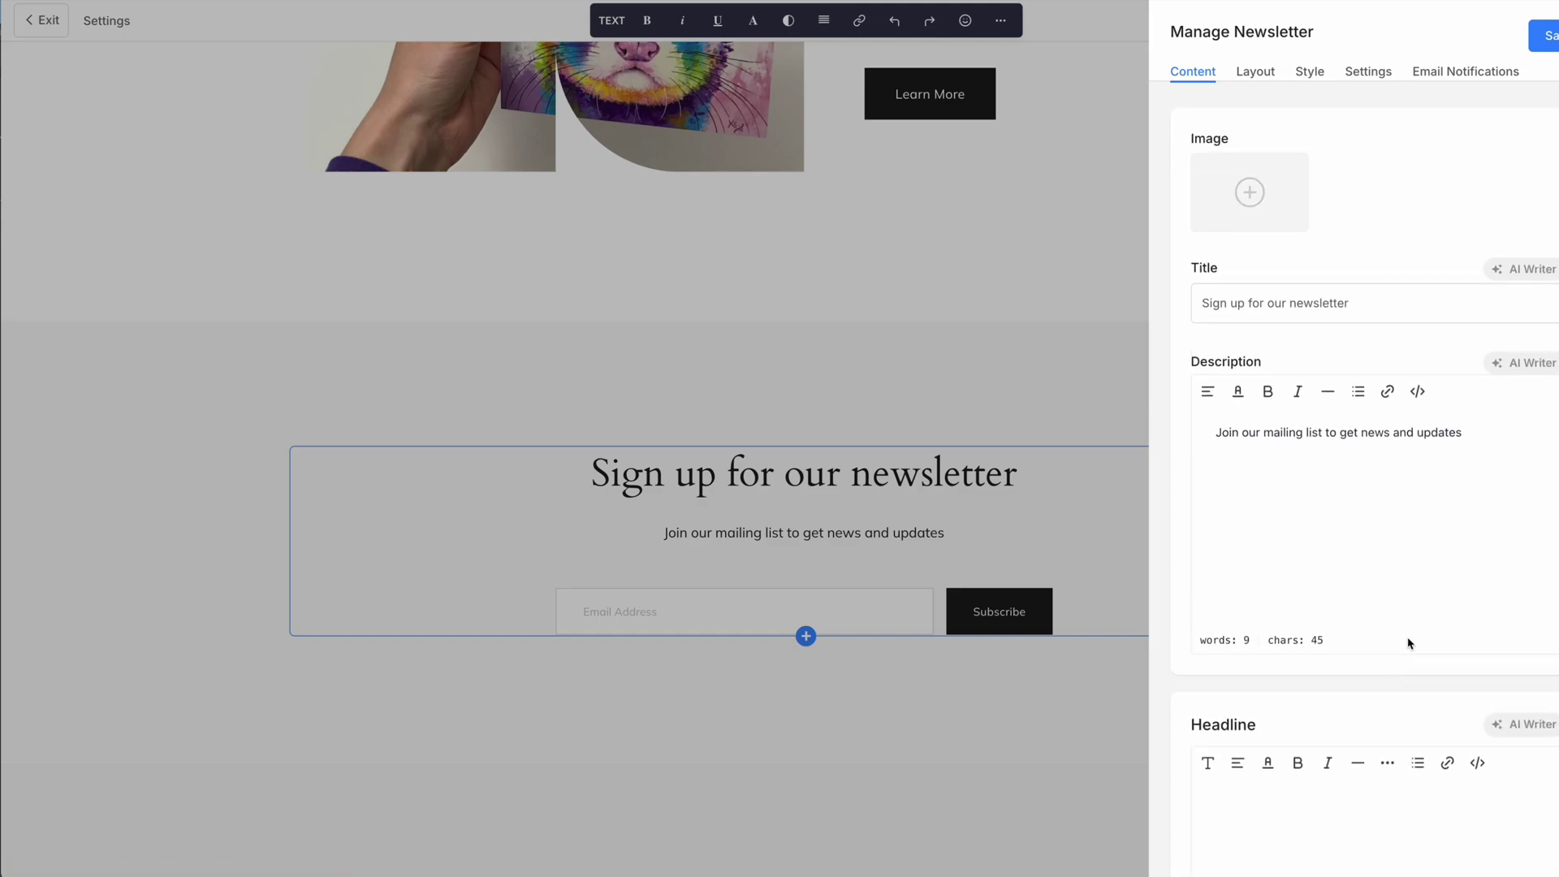
left_click(1368, 72)
scroll(1372, 227, "down", 1)
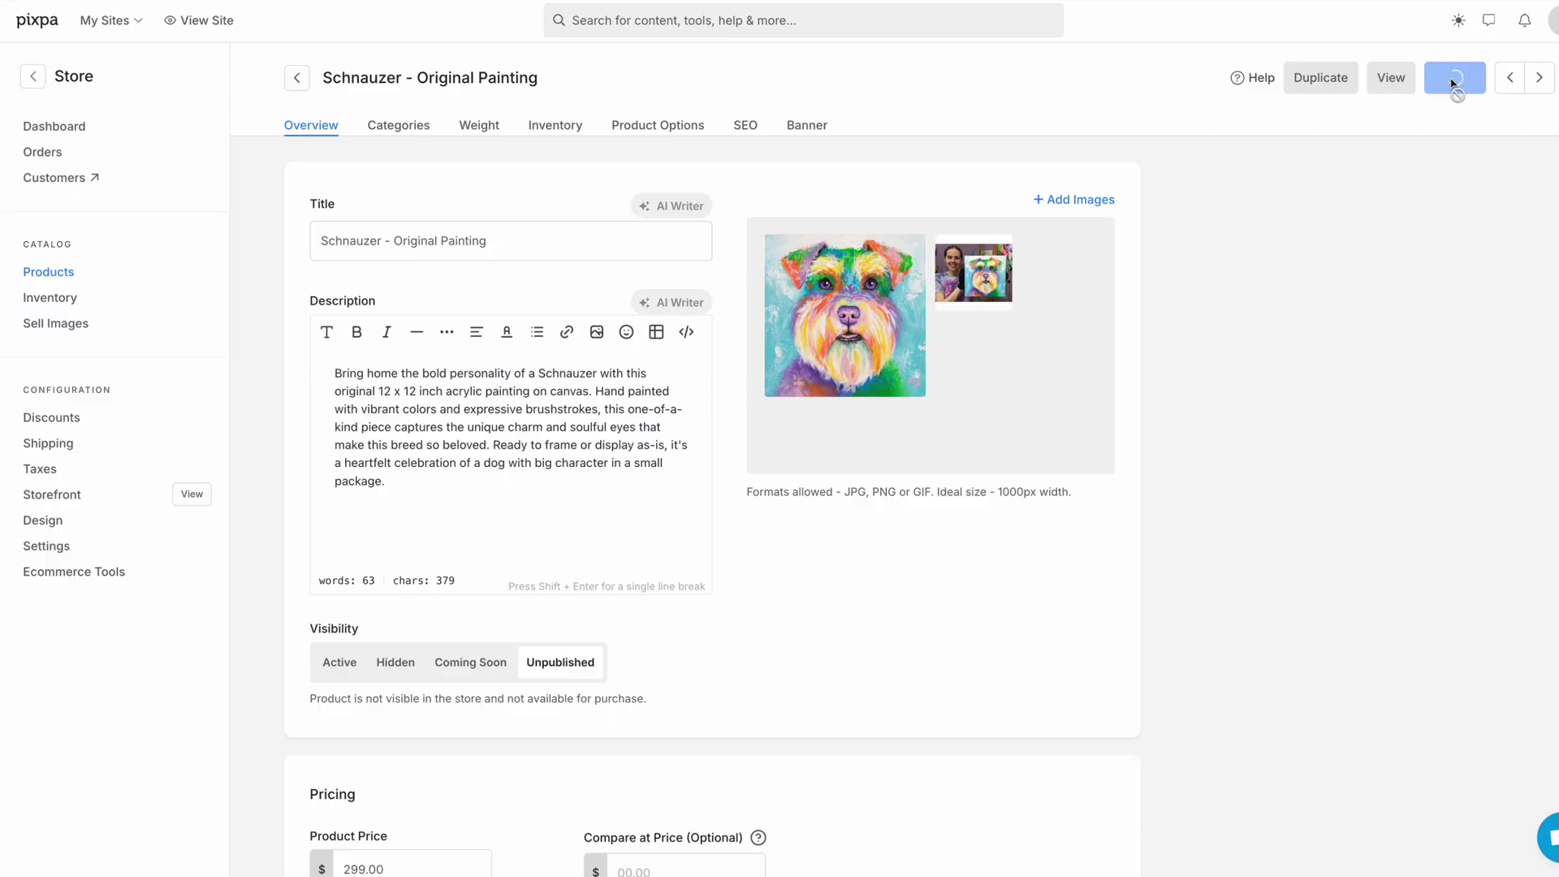
Manage the store's payment methods and enable PayPal payments.
left_click(44, 547)
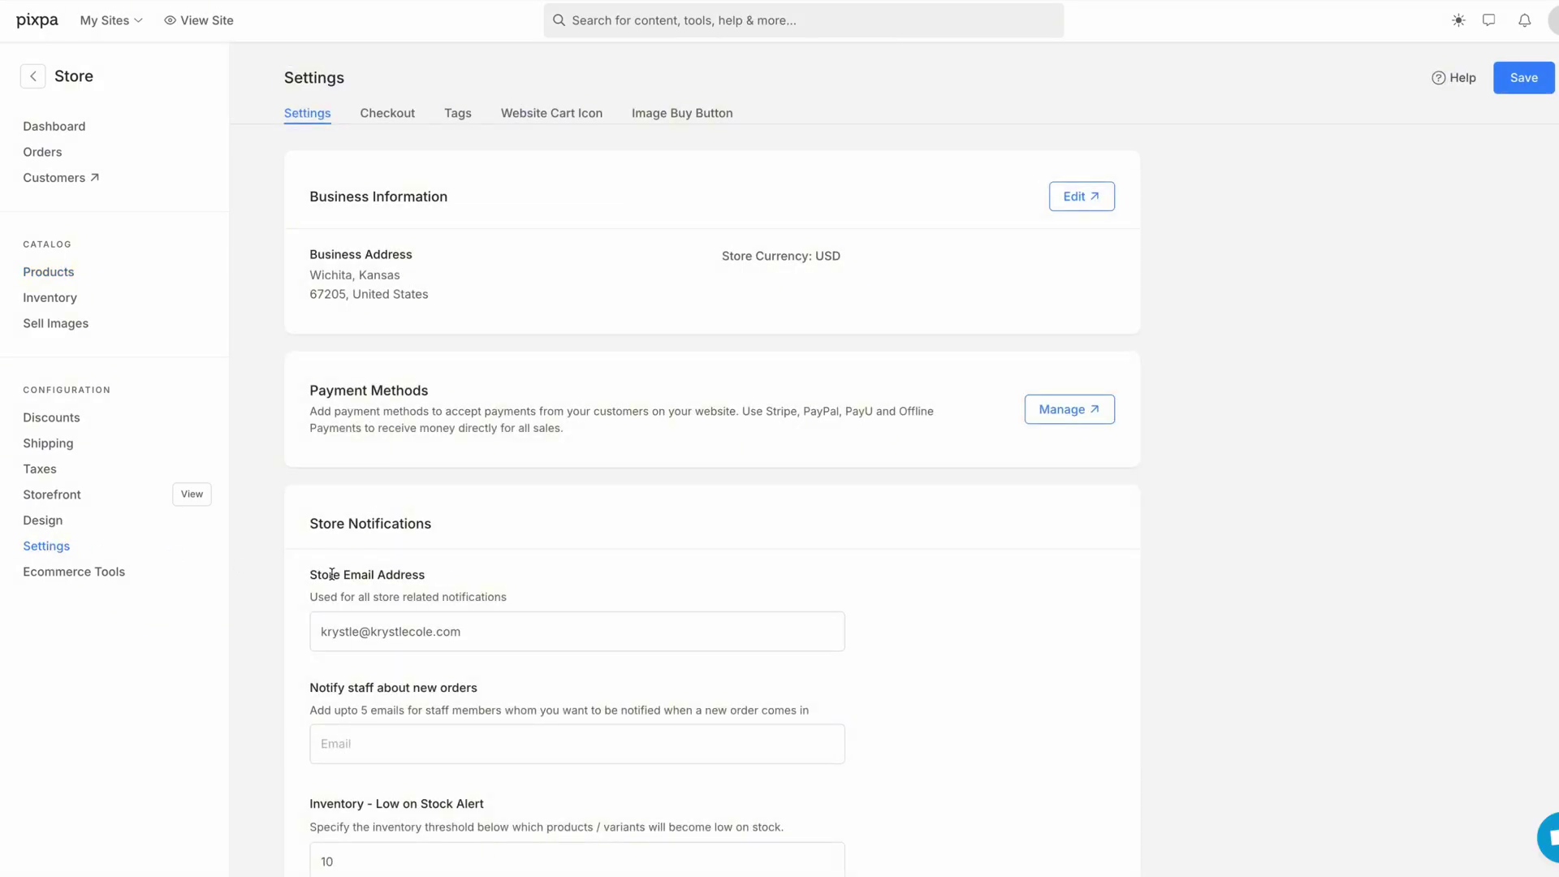
left_click(1046, 410)
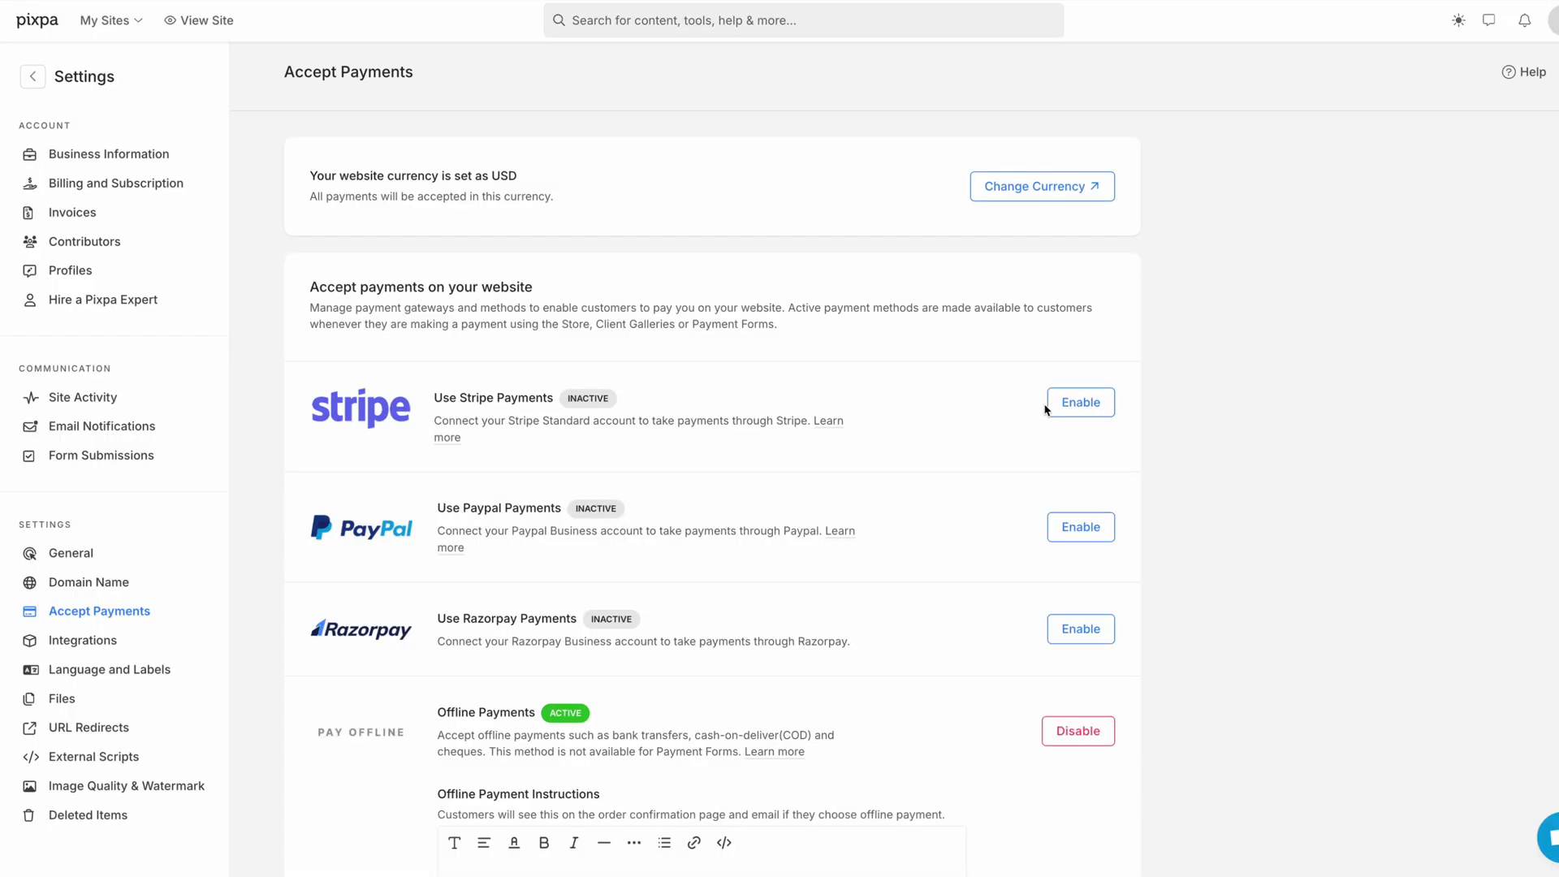
left_click(1069, 536)
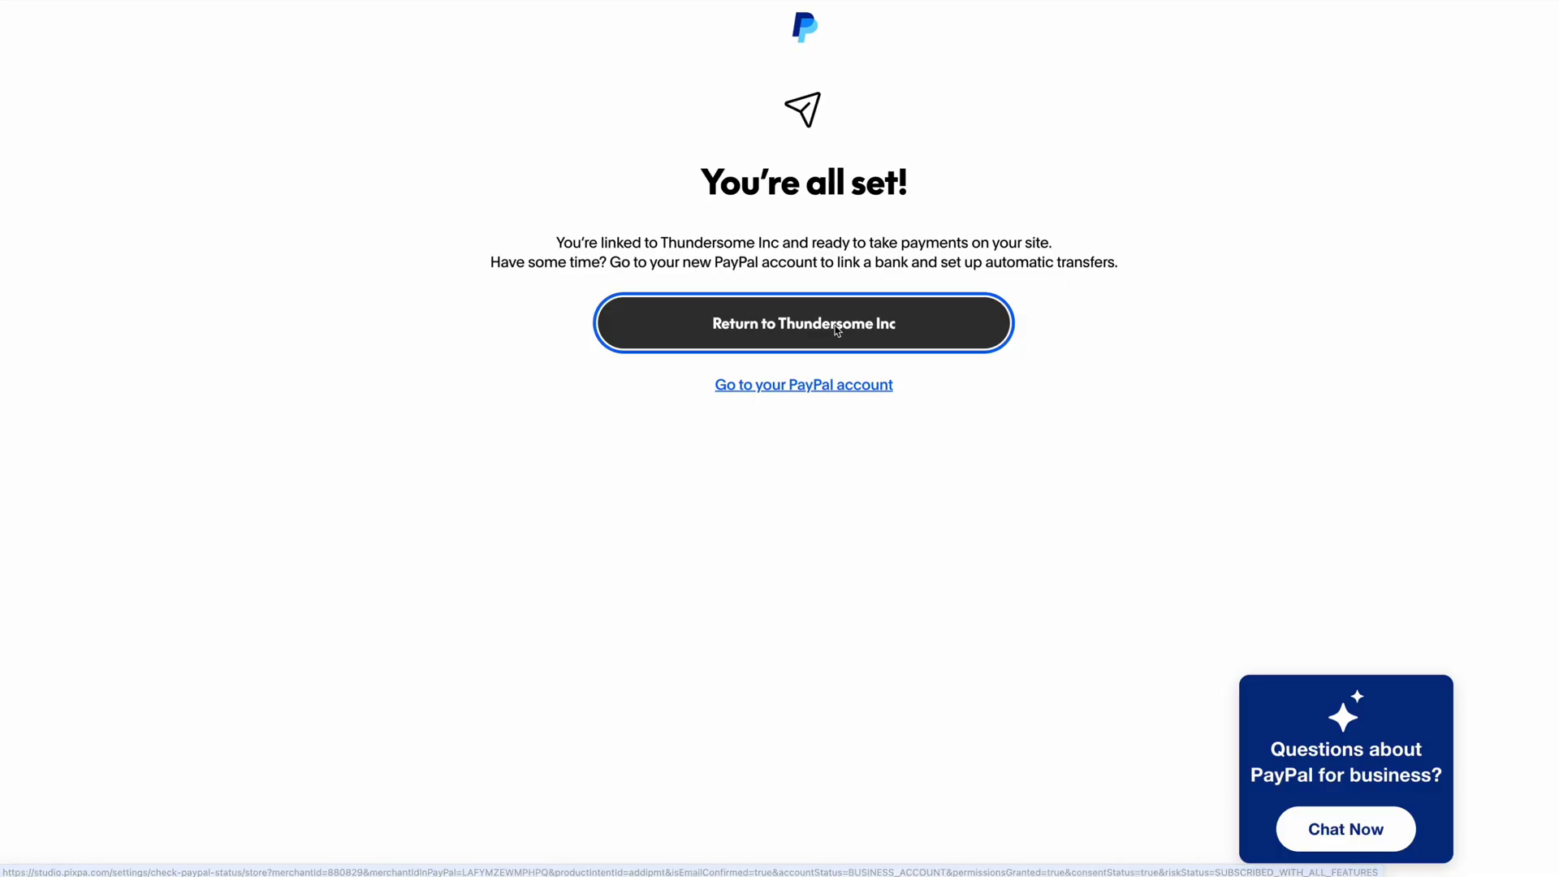
Finish the PayPal connection by returning to Pixpa and review the payment methods offered for the website.
left_click(836, 331)
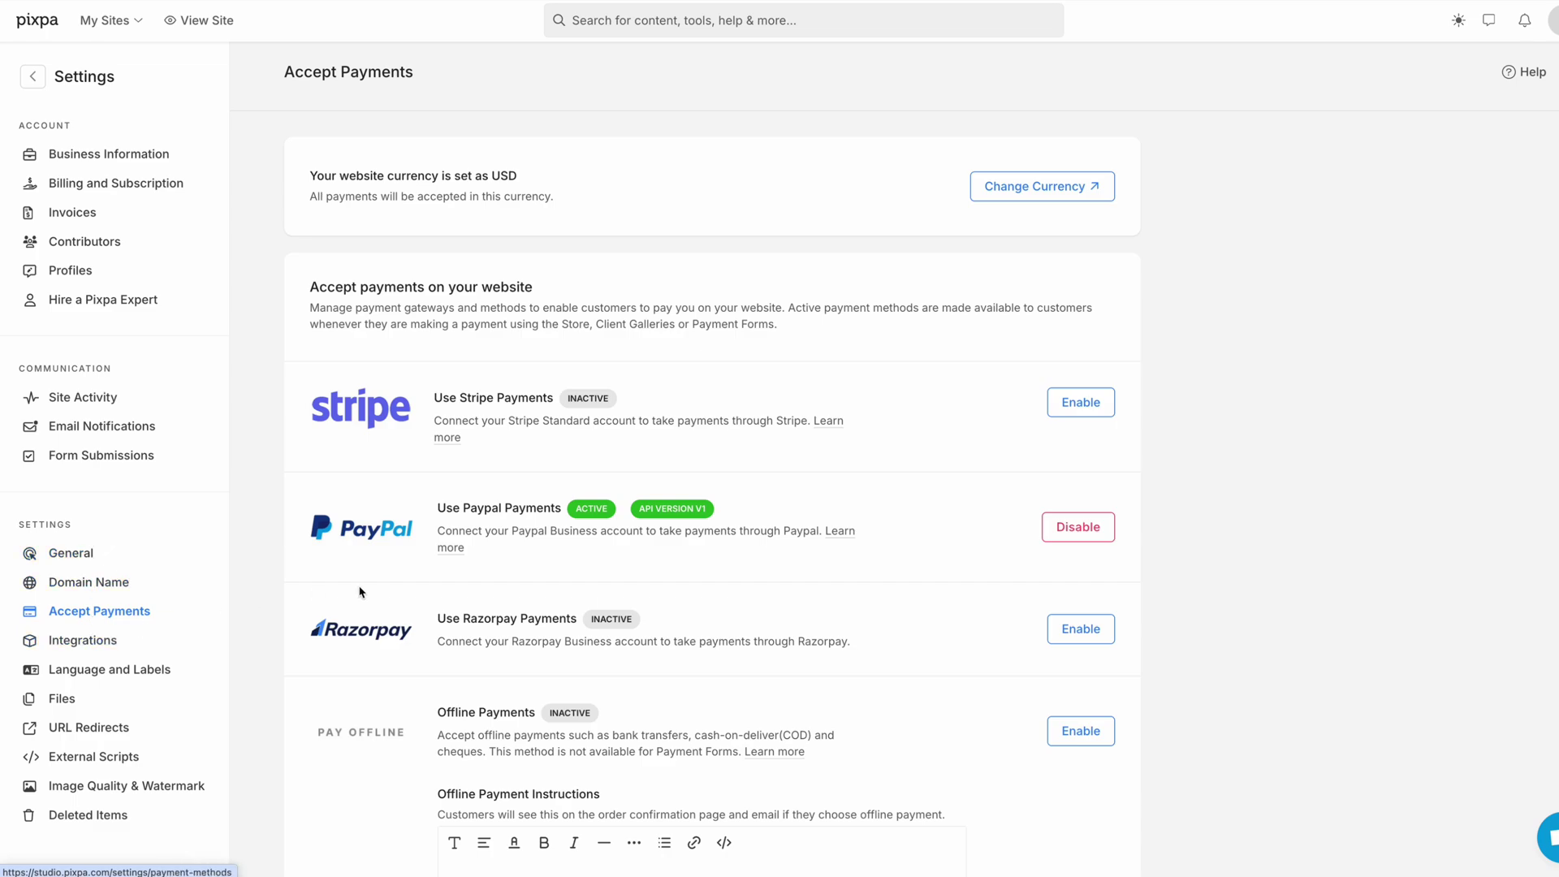
scroll(317, 619, "down", 3)
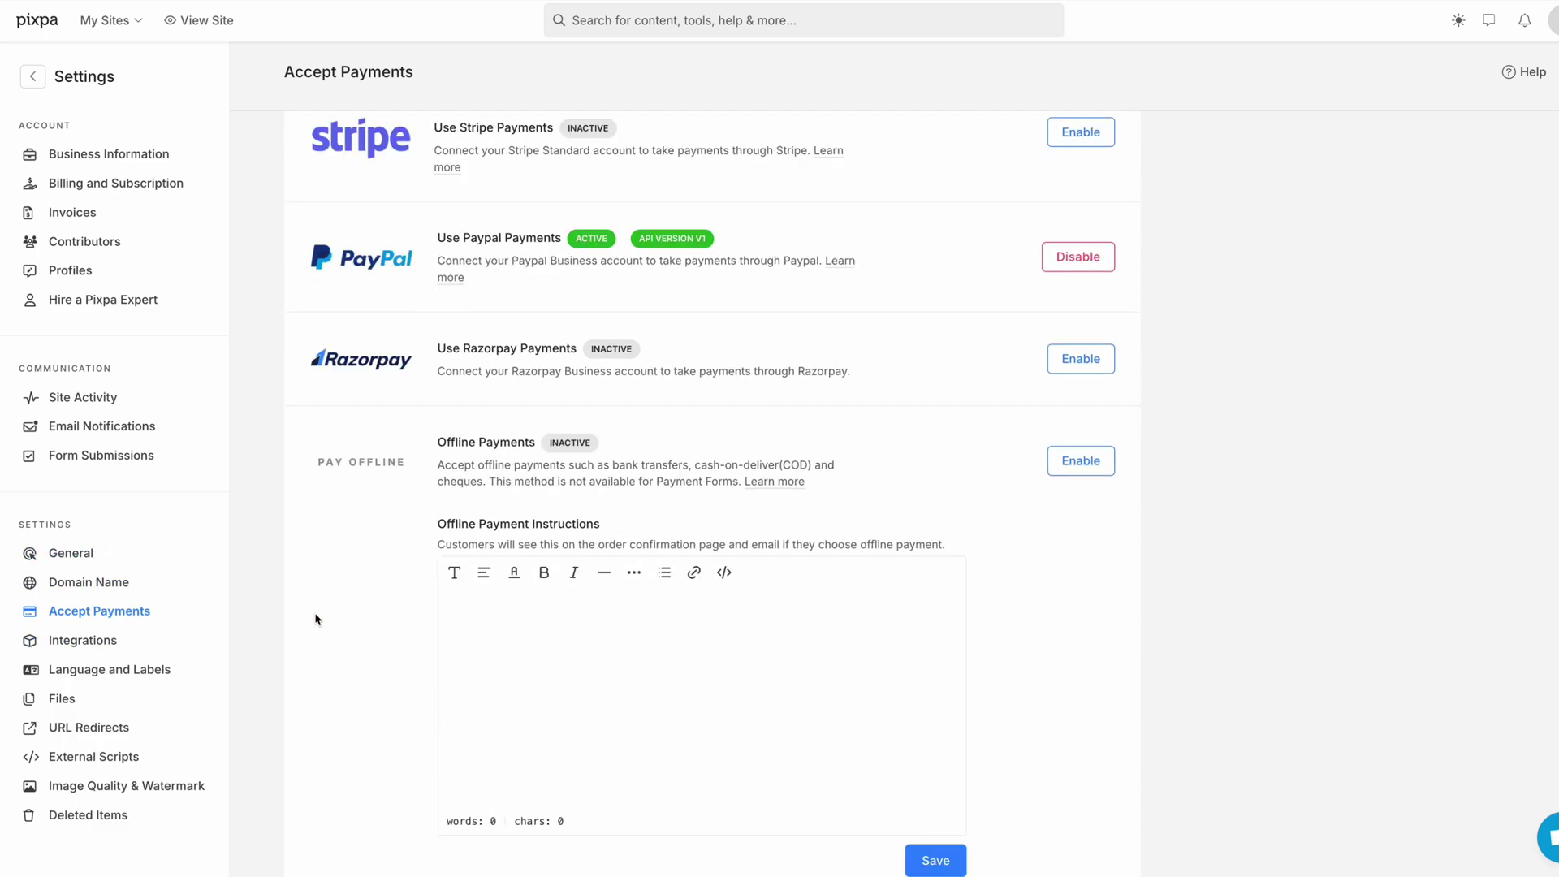
Add a watermark named KC for the gallery images in the site's image quality and watermark settings.
left_click(79, 788)
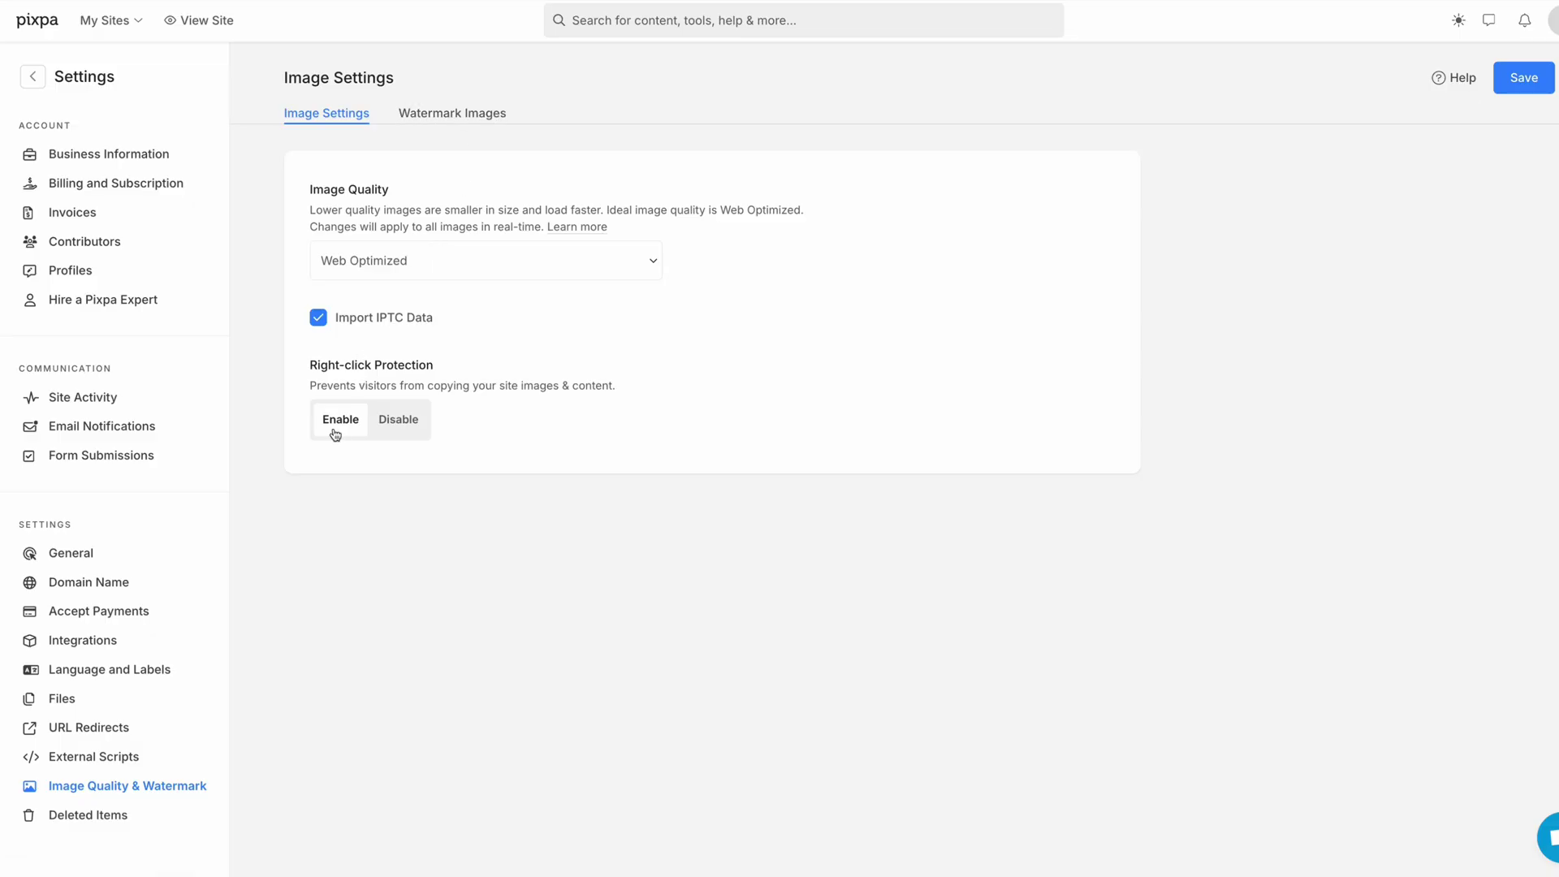
left_click(474, 116)
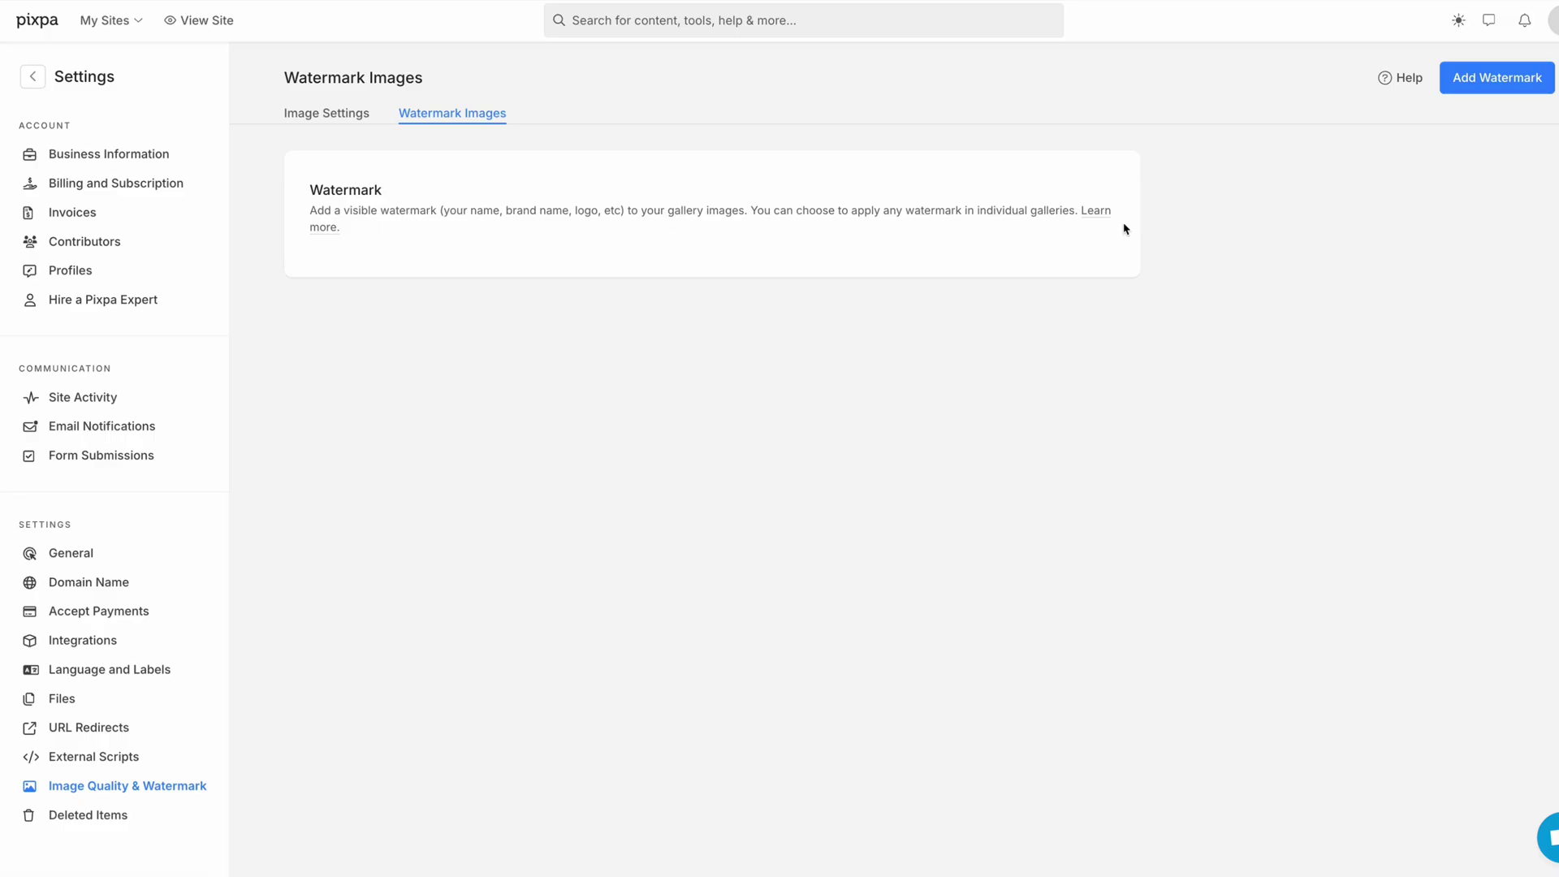
left_click(1494, 80)
left_click(741, 487)
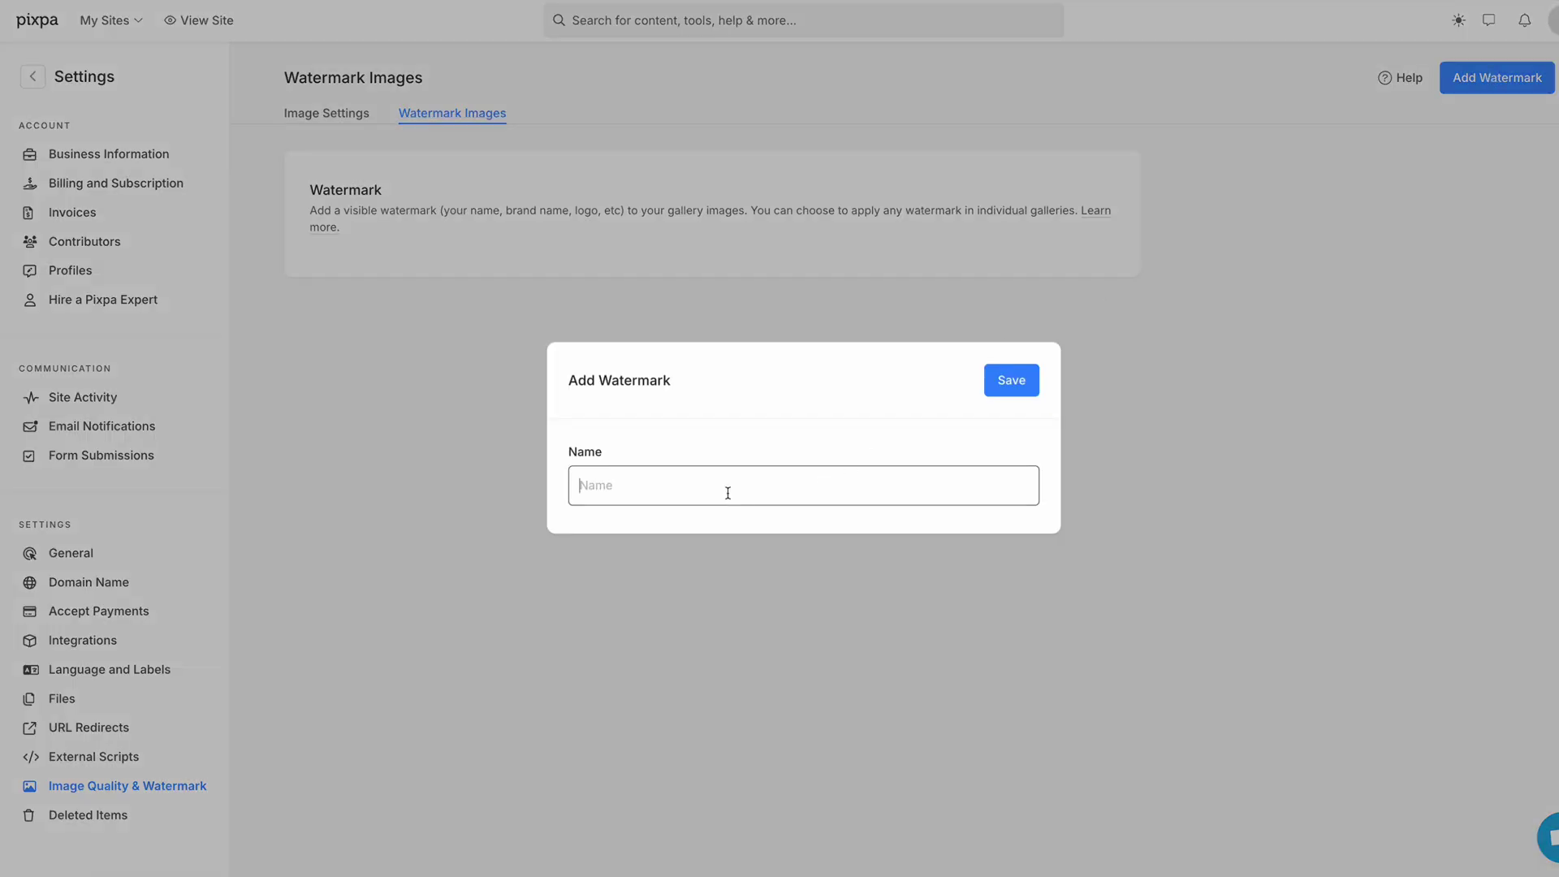
type("KC")
left_click(1005, 382)
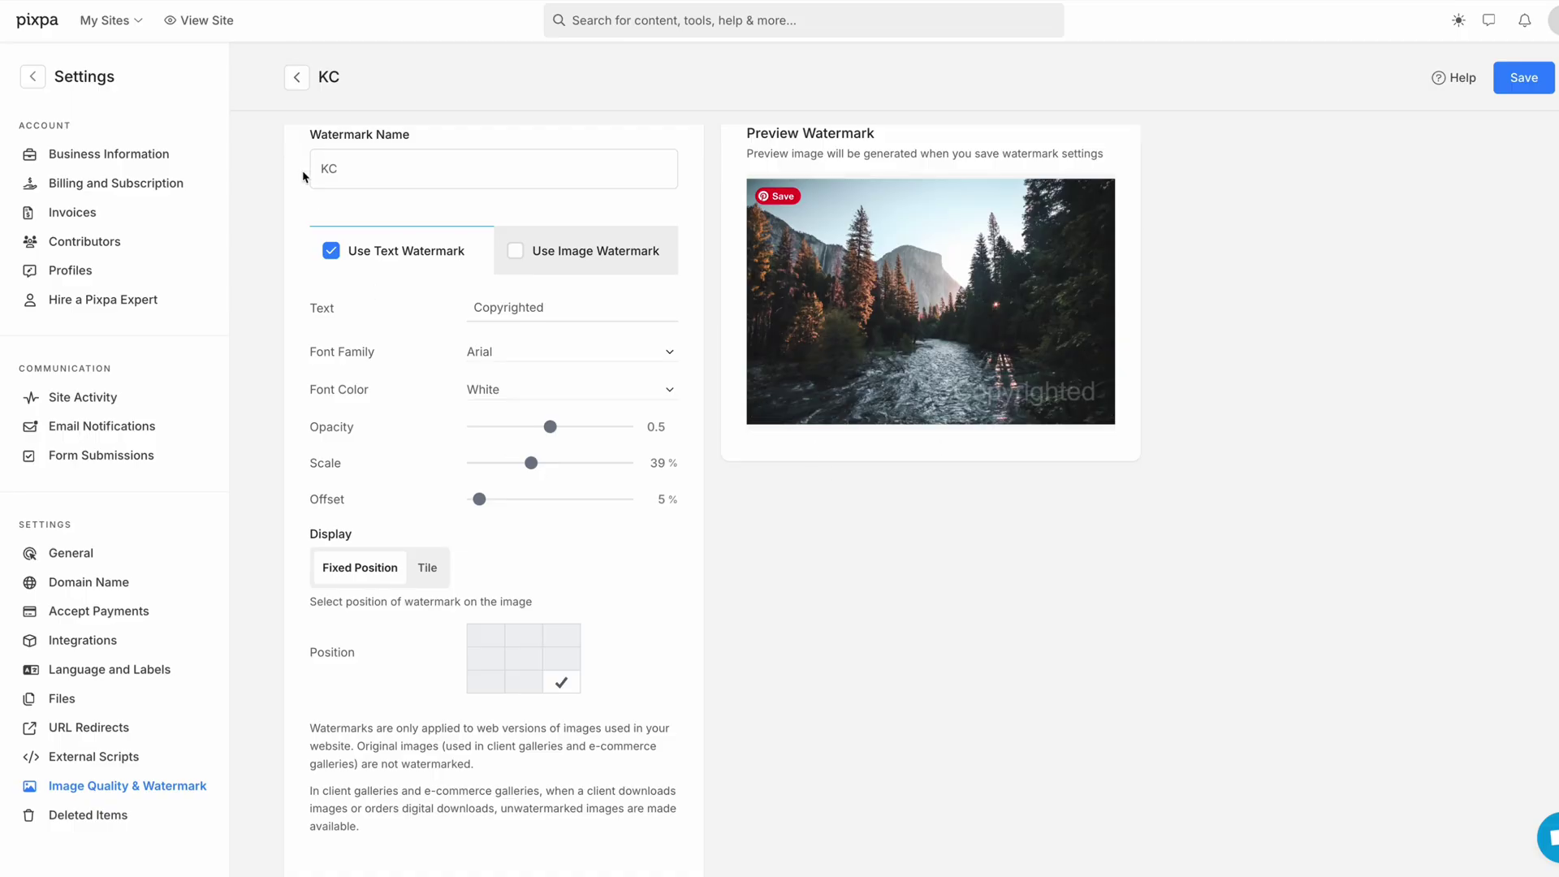
Return to the website's page management and look over the Home page preview.
left_click(32, 80)
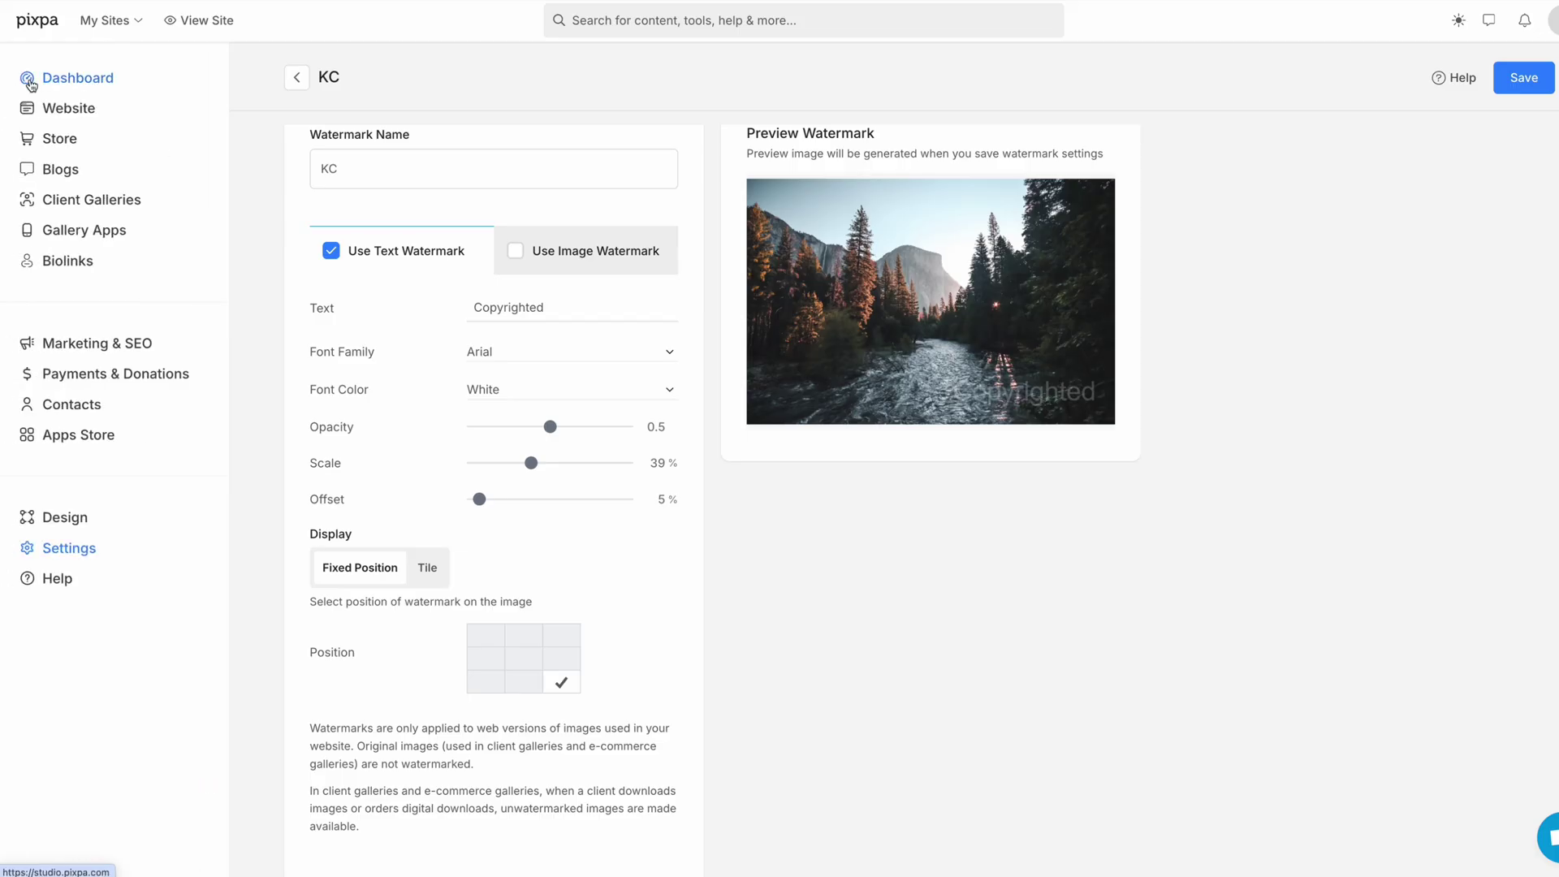
left_click(77, 110)
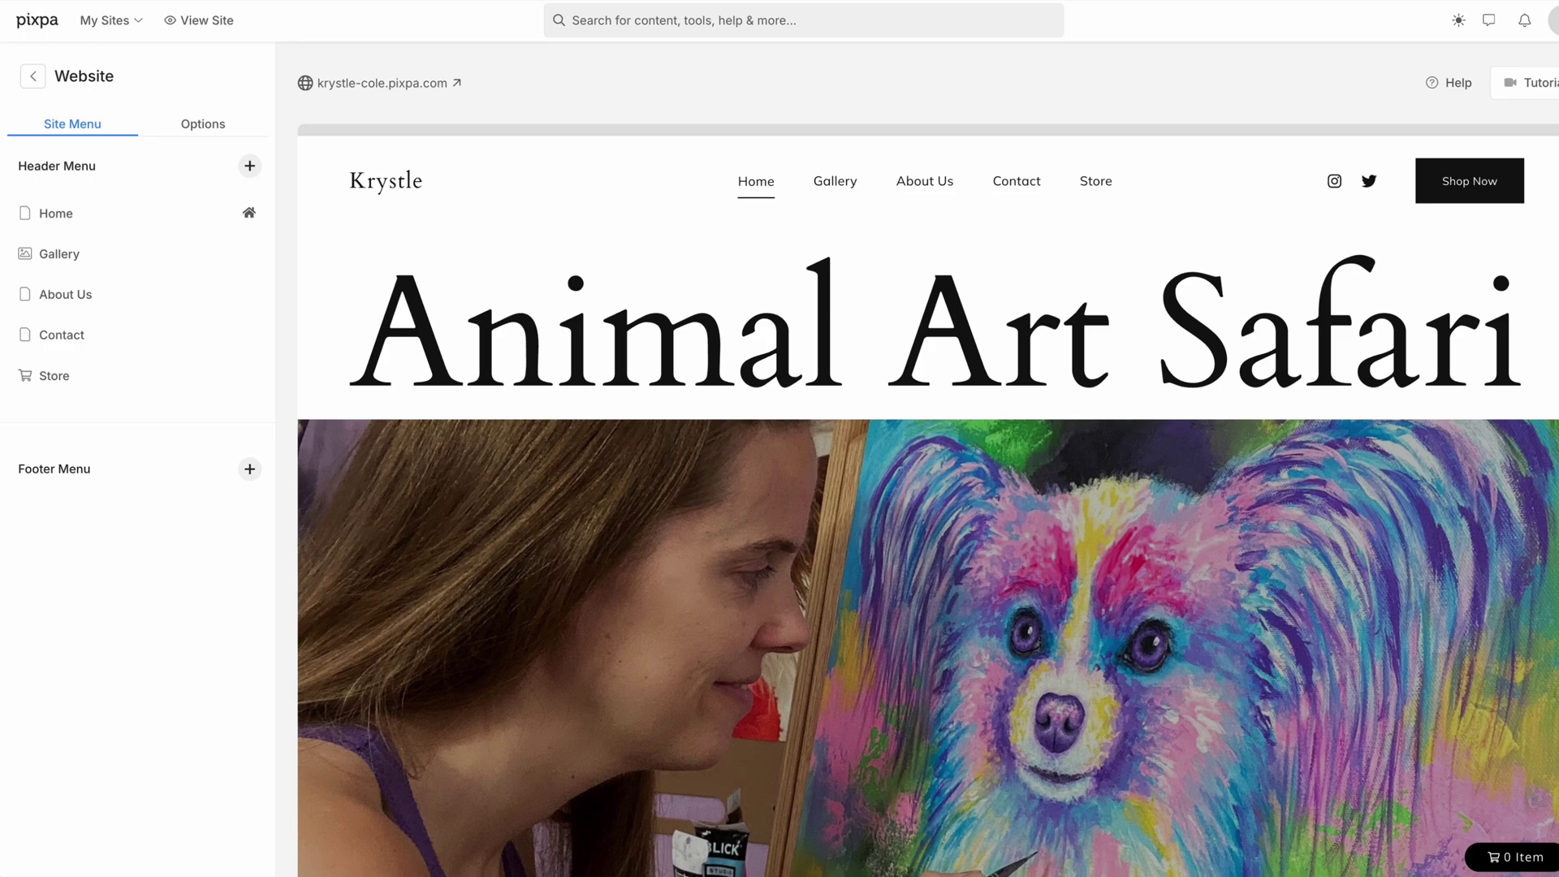
scroll(926, 487, "down", 10)
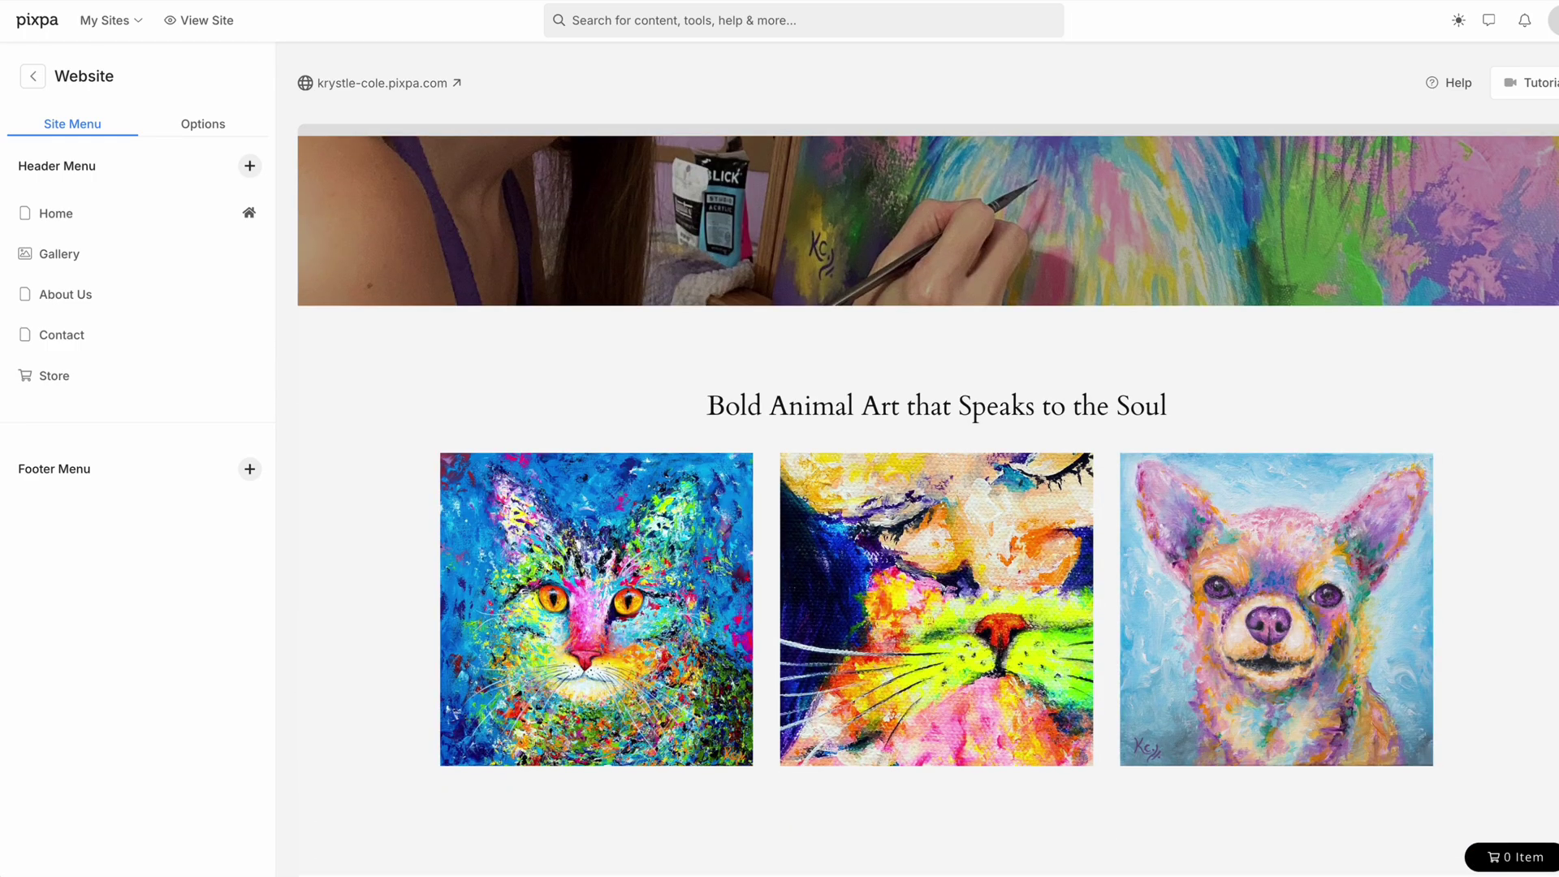
scroll(1230, 240, "up", 2)
scroll(1230, 240, "up", 8)
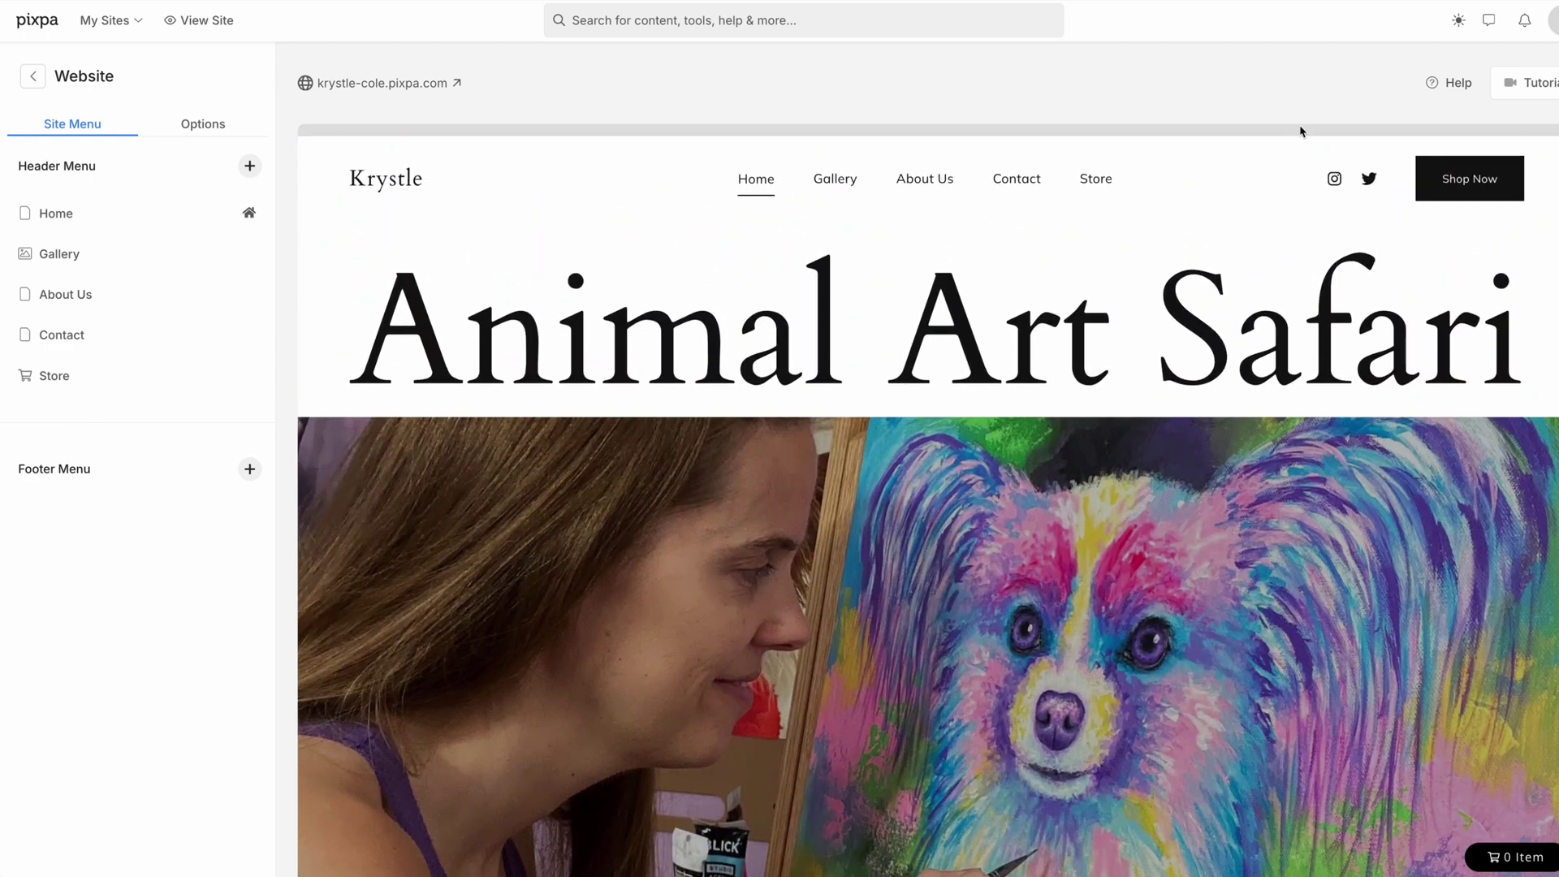